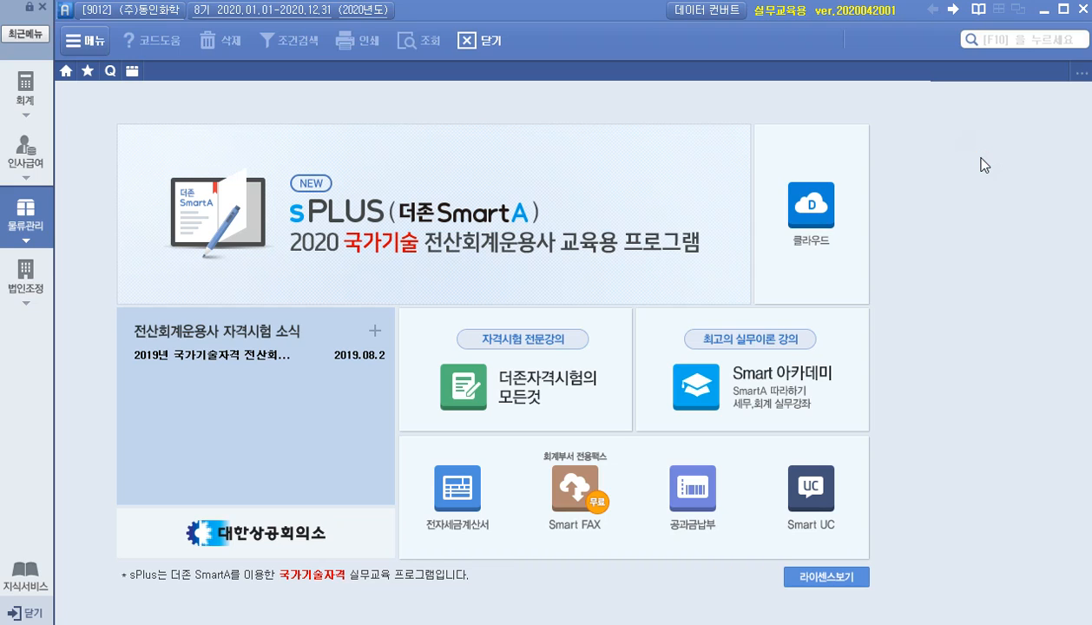
Open the production work order form (생산(작업)지시서) in 물류관리 and set its date to June 8, 2020.
left_click(22, 209)
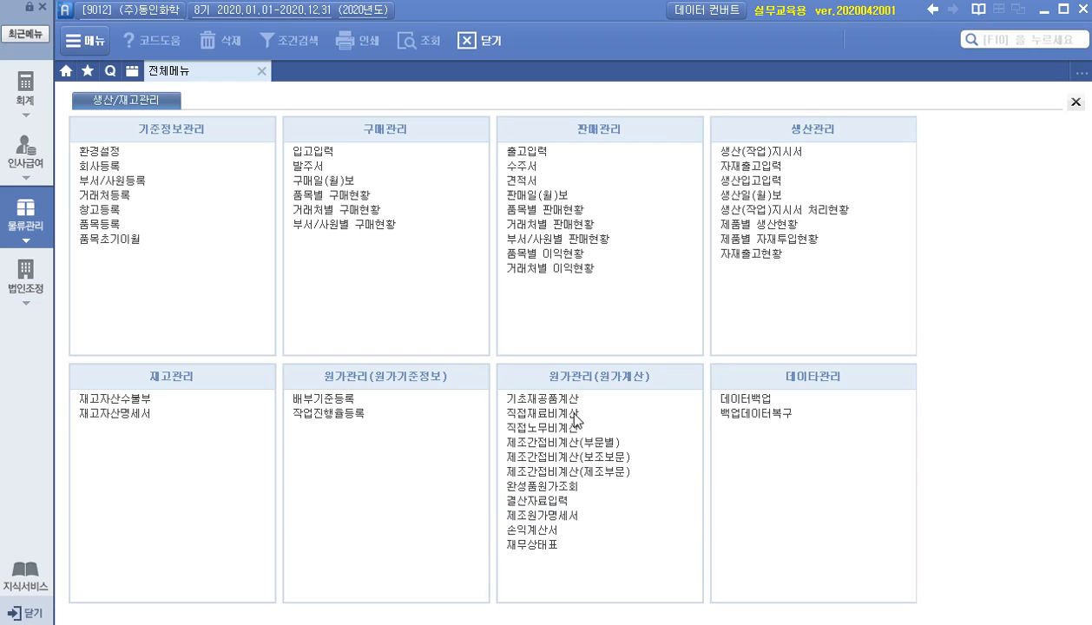
left_click(760, 154)
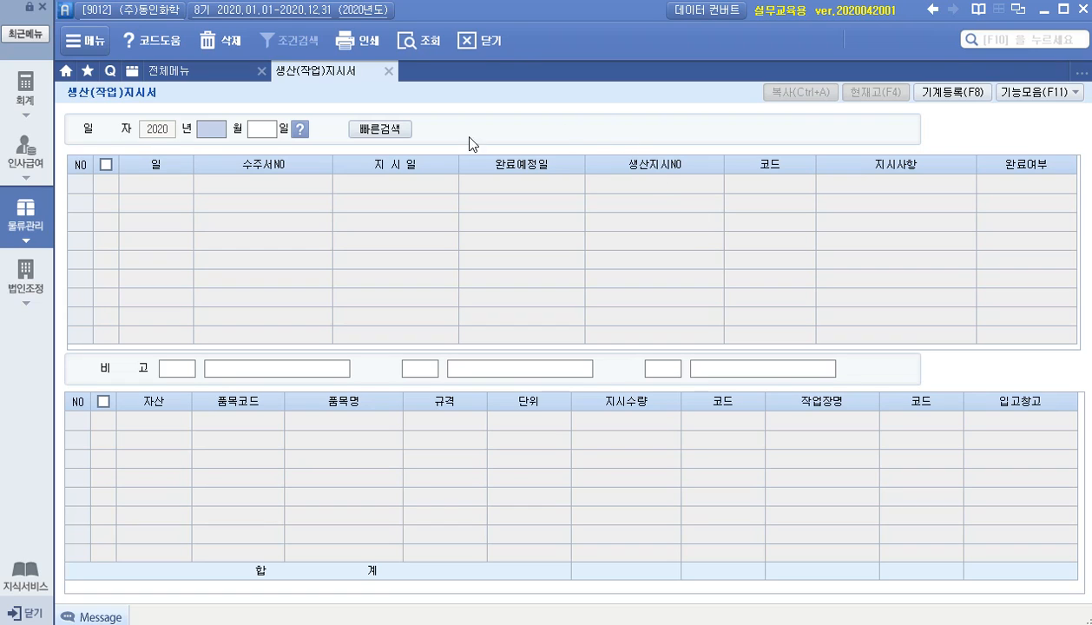
left_click(217, 128)
type("060")
type("8")
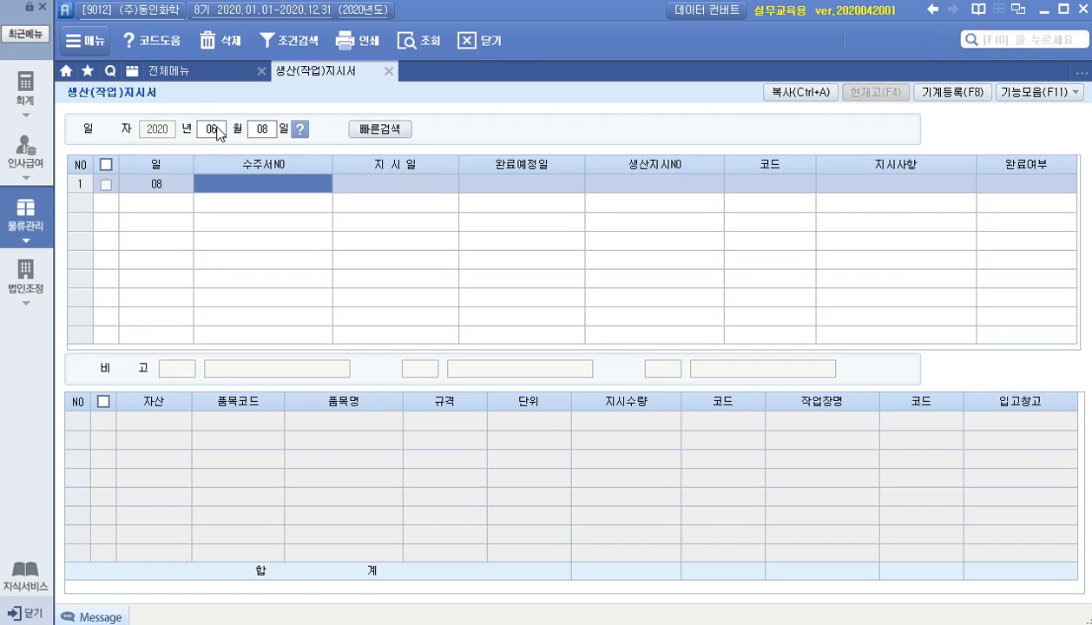
Enter the first work order with instruction date 2020-06-08 and expected completion date 2020-07-09, leaving its sales order number blank.
key("Return")
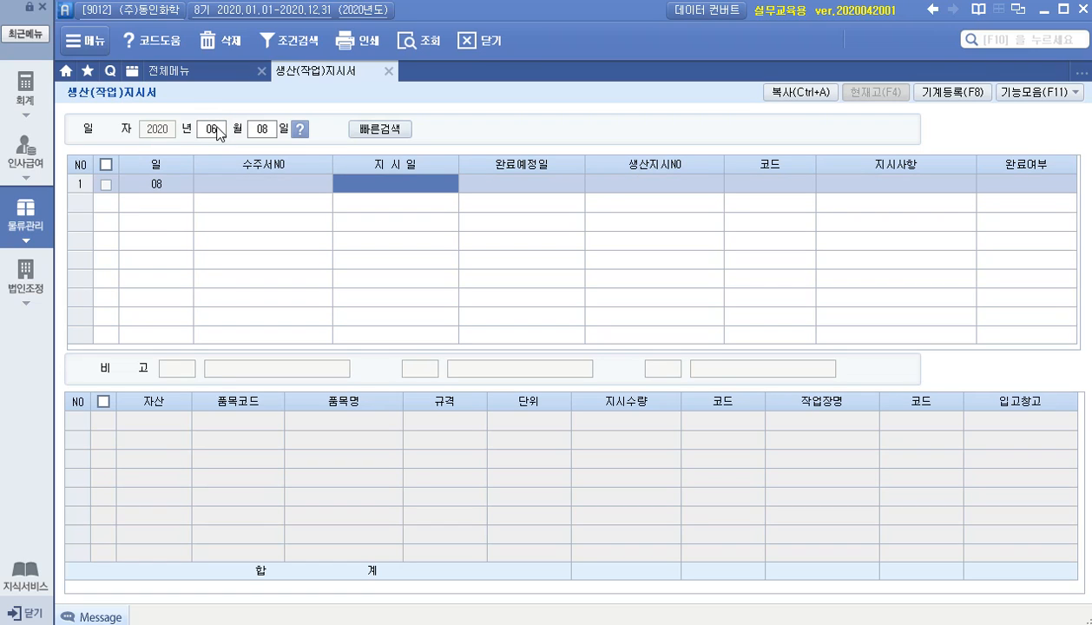
type("2020-")
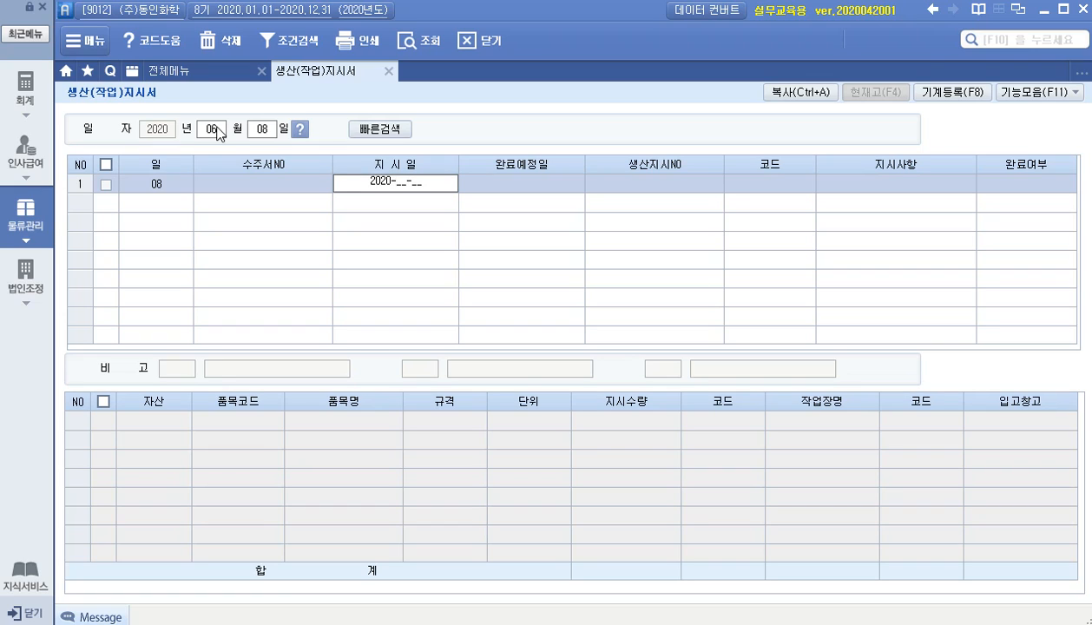
type("06-08")
key("Return")
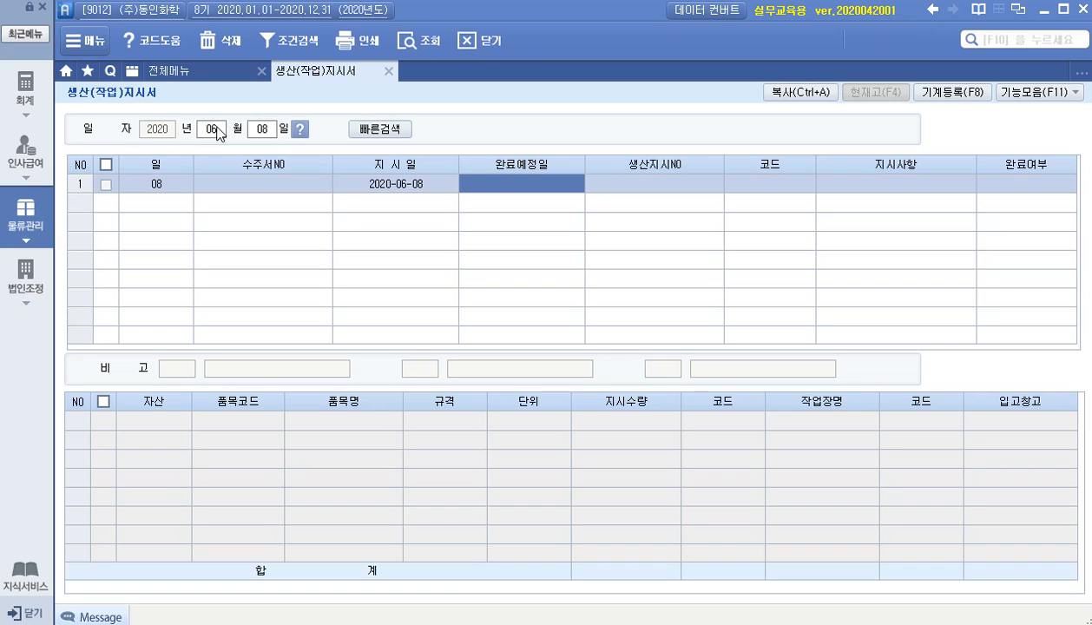
type("20200709")
key("Return")
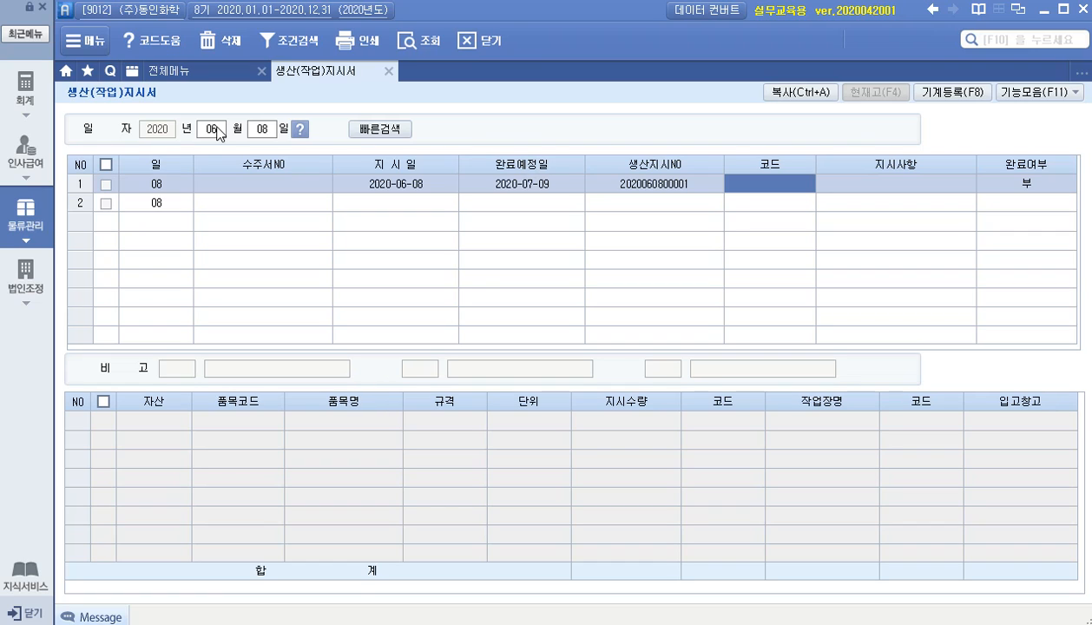
Add product 101 갑제품 (asset type 제품) to the first work order with an instructed quantity of 450.
key("Return")
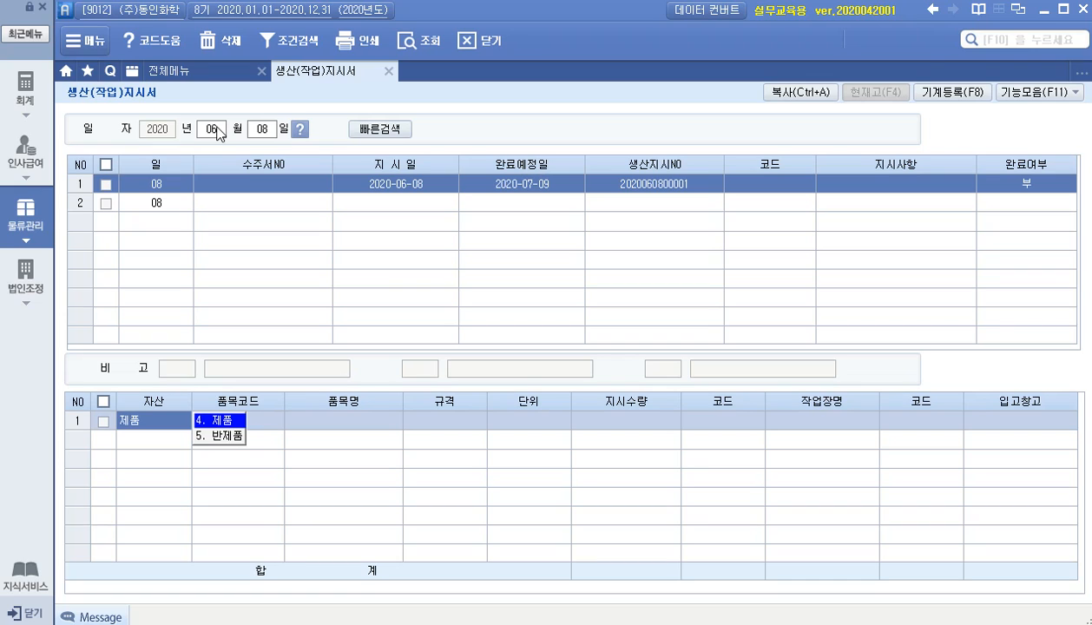
key("Return")
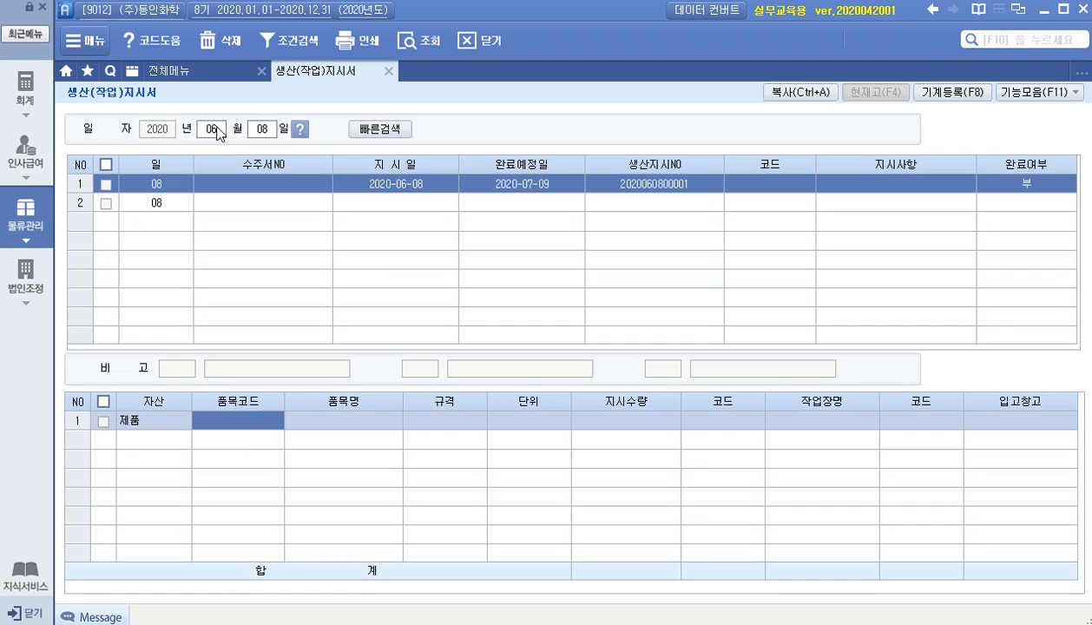
key("F2")
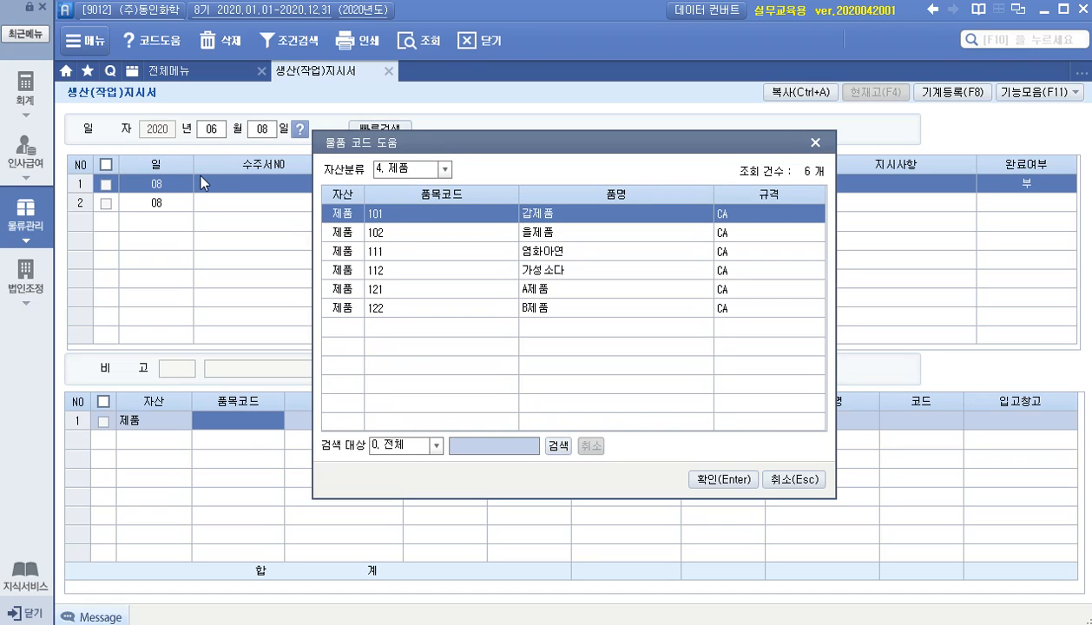
key("Return")
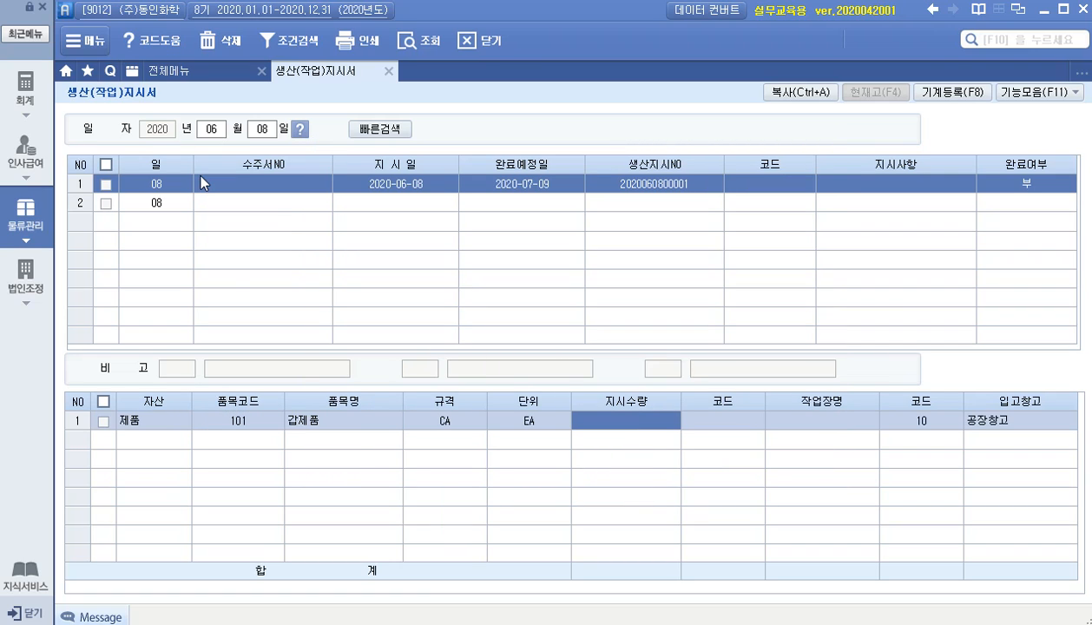
type("450")
key("Return")
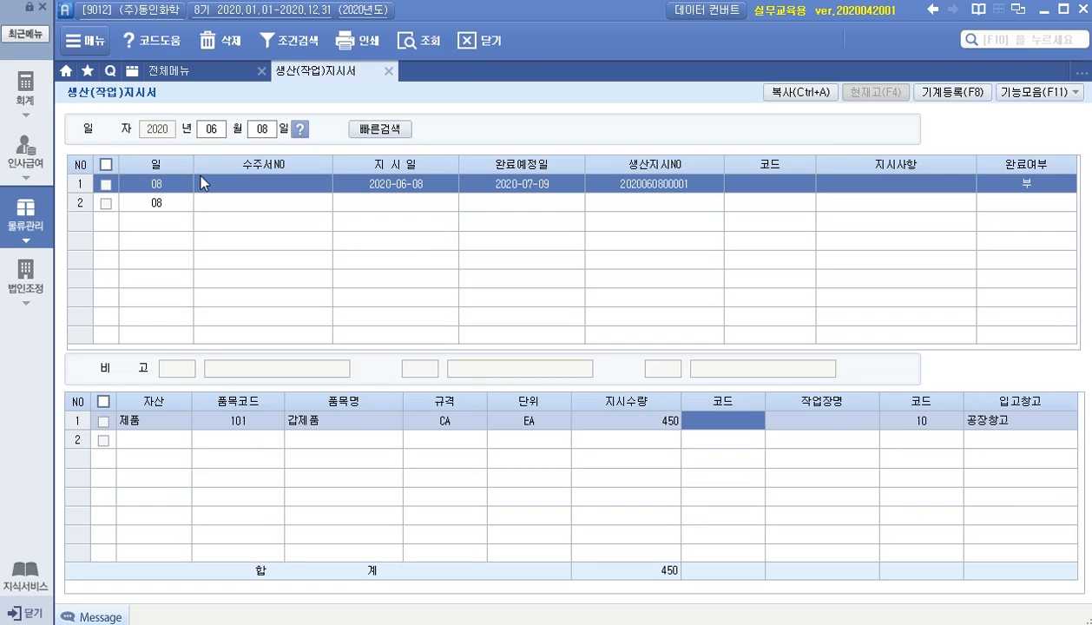
Assign workplace 3100 제1작업장 to the 갑제품 line and complete the line.
key("F2")
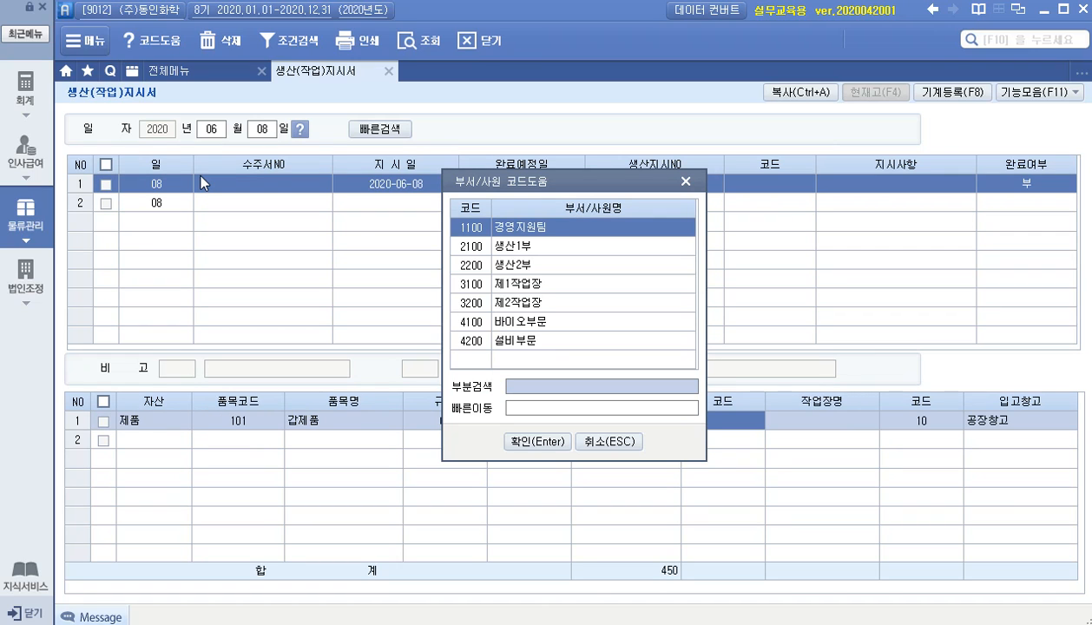
key("Down")
key("Down")
key("Down")
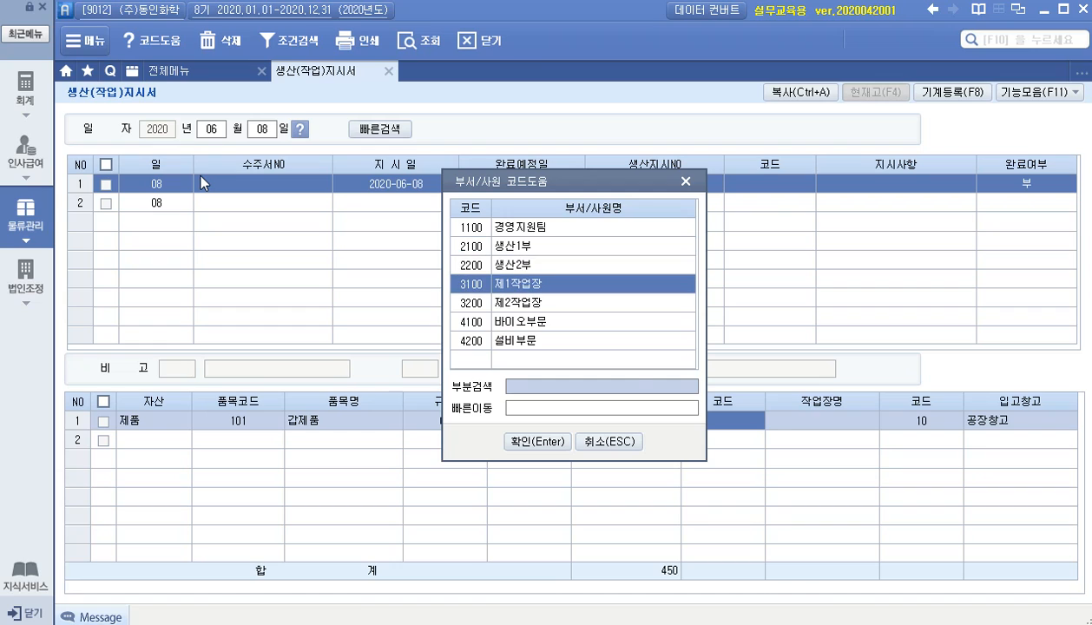
key("Return")
key("Return")
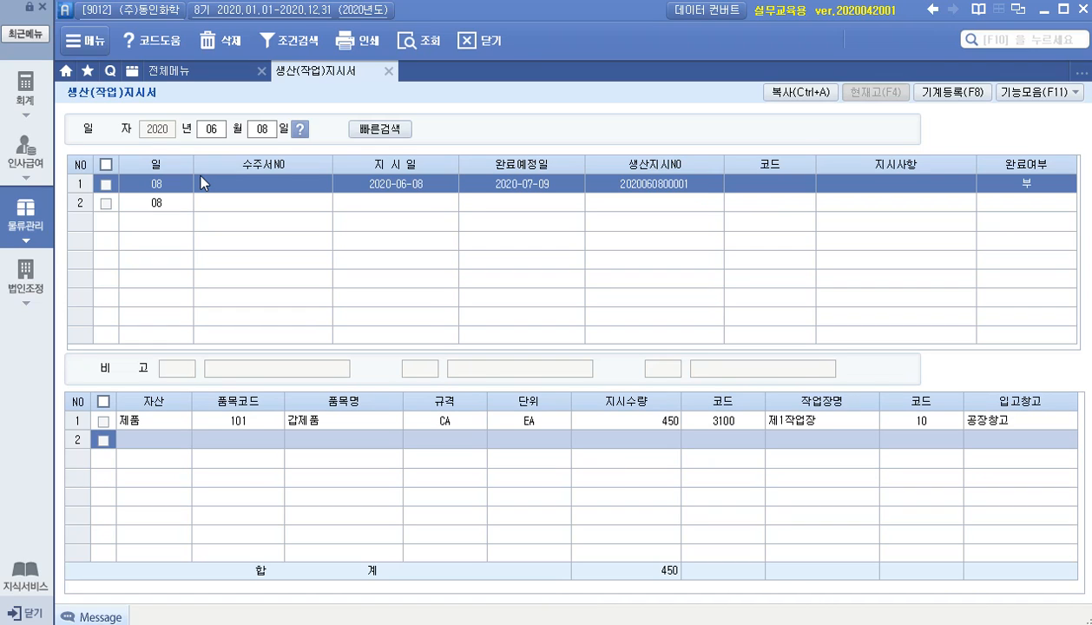
Enter the second work order with instruction date 2020-06-08 and expected completion date 2020-06-30.
left_click(393, 204)
type("2020-0")
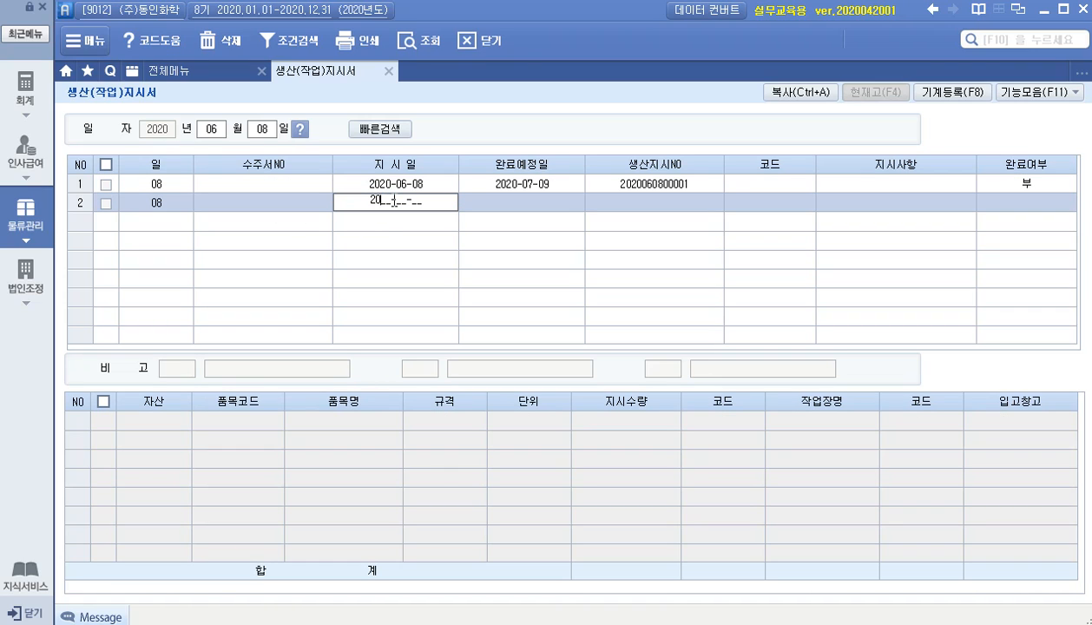
type("6-08")
key("Return")
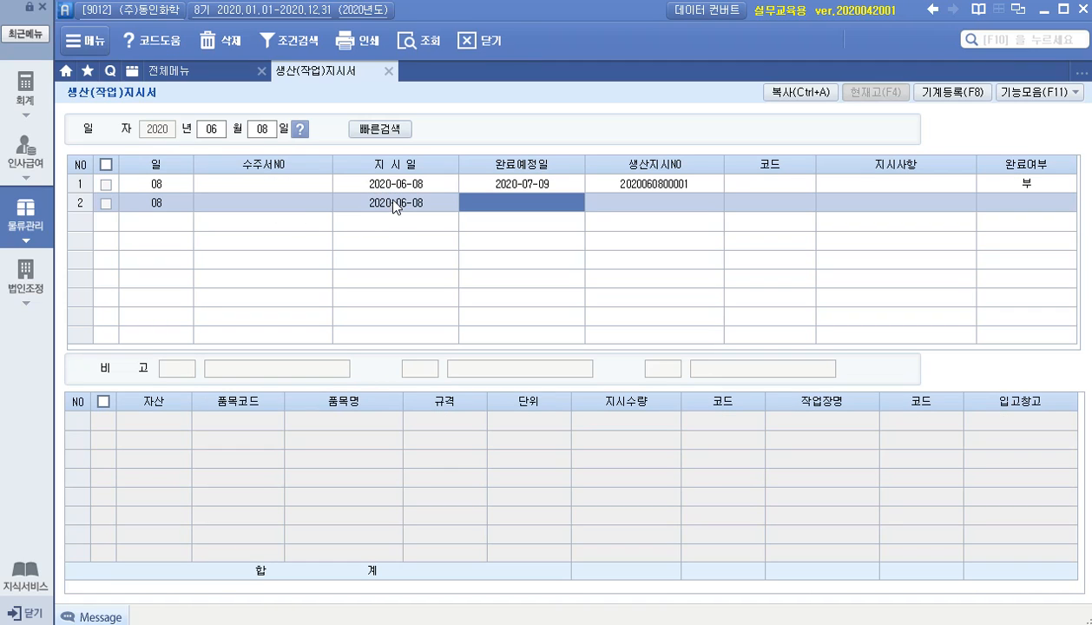
type("20200630")
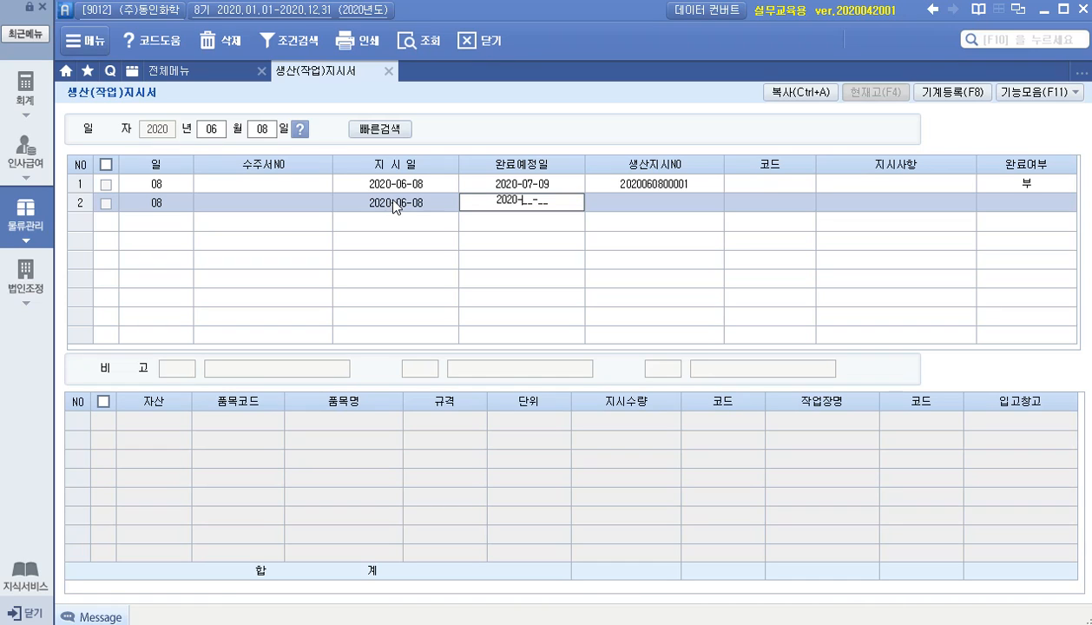
key("Return")
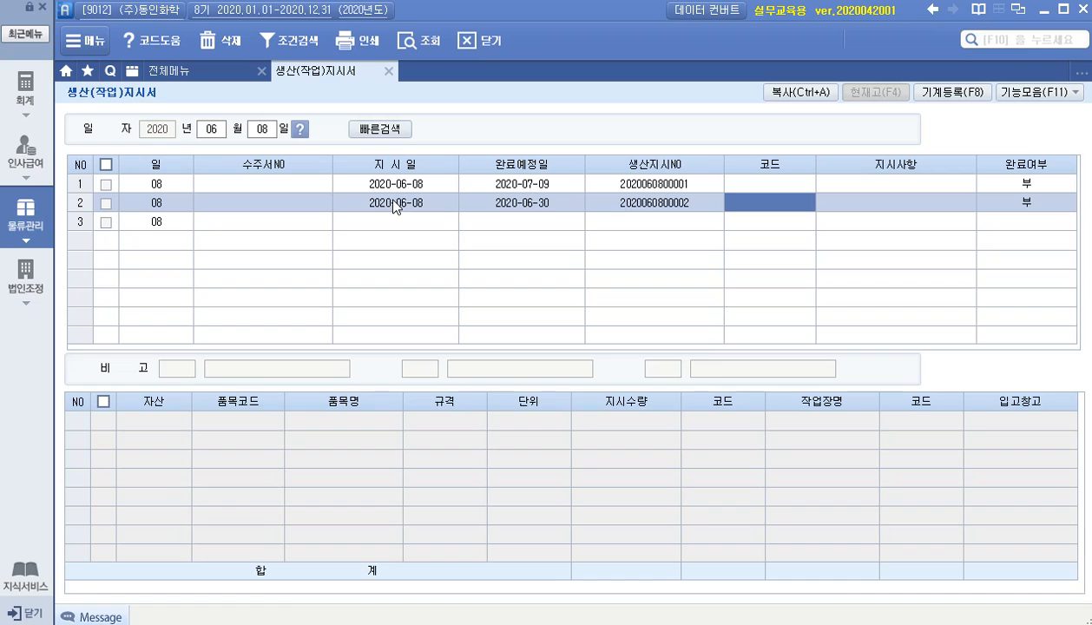
Add product 102 을제품 (asset type 제품) to the second work order with an instructed quantity of 400.
key("Return")
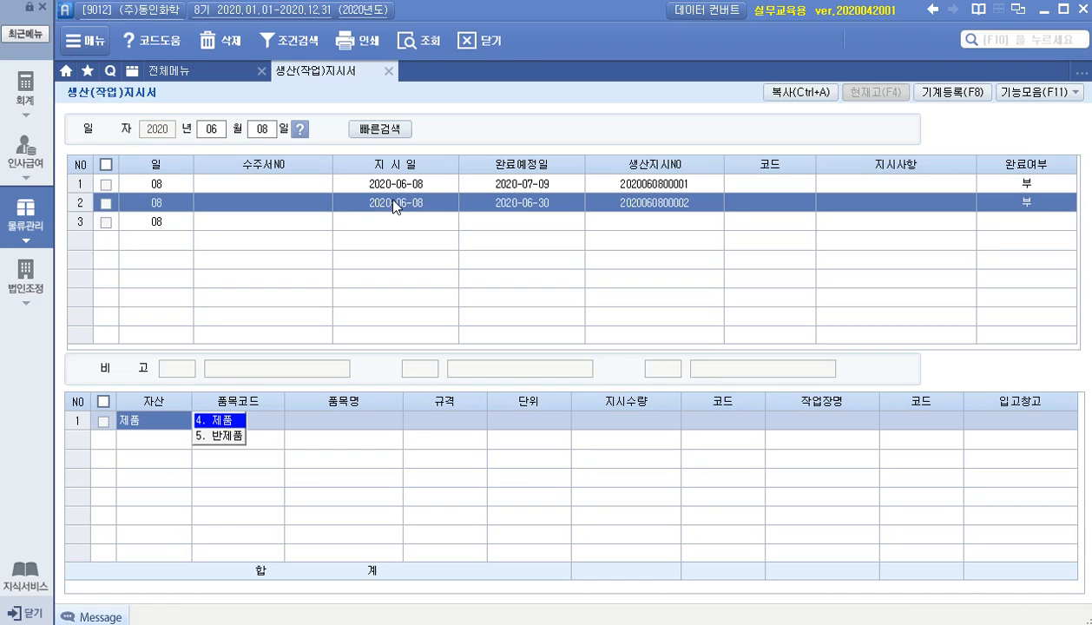
key("Return")
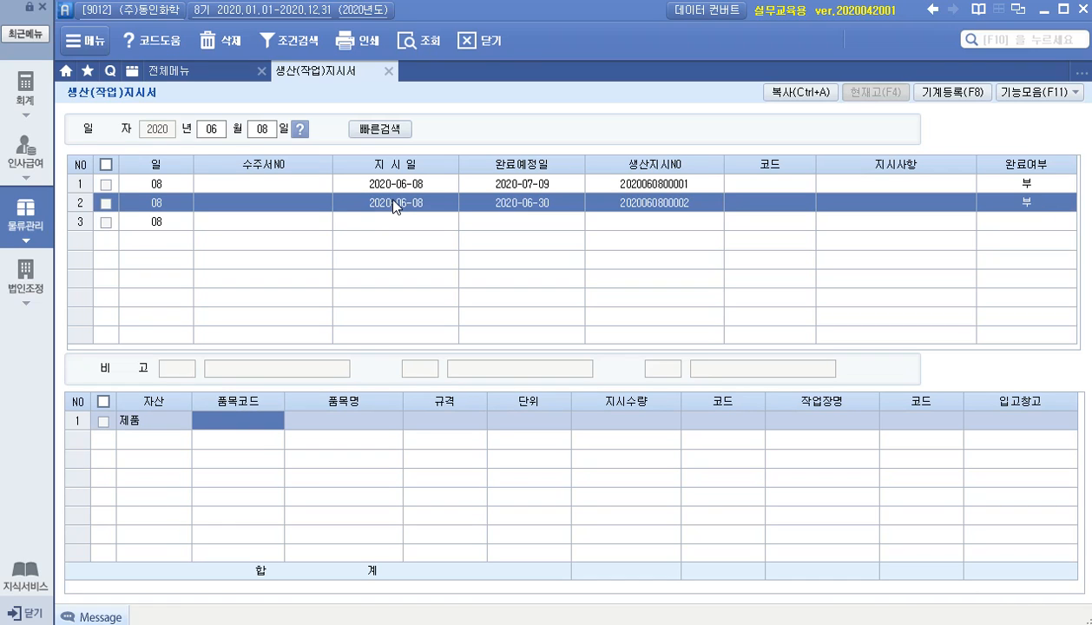
key("F2")
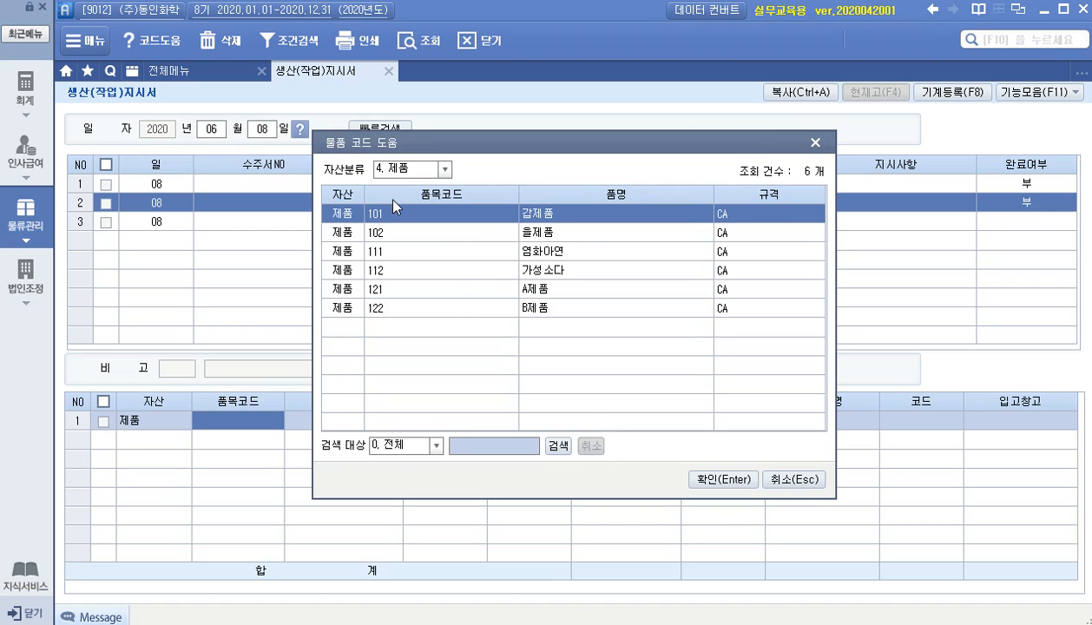
key("Down")
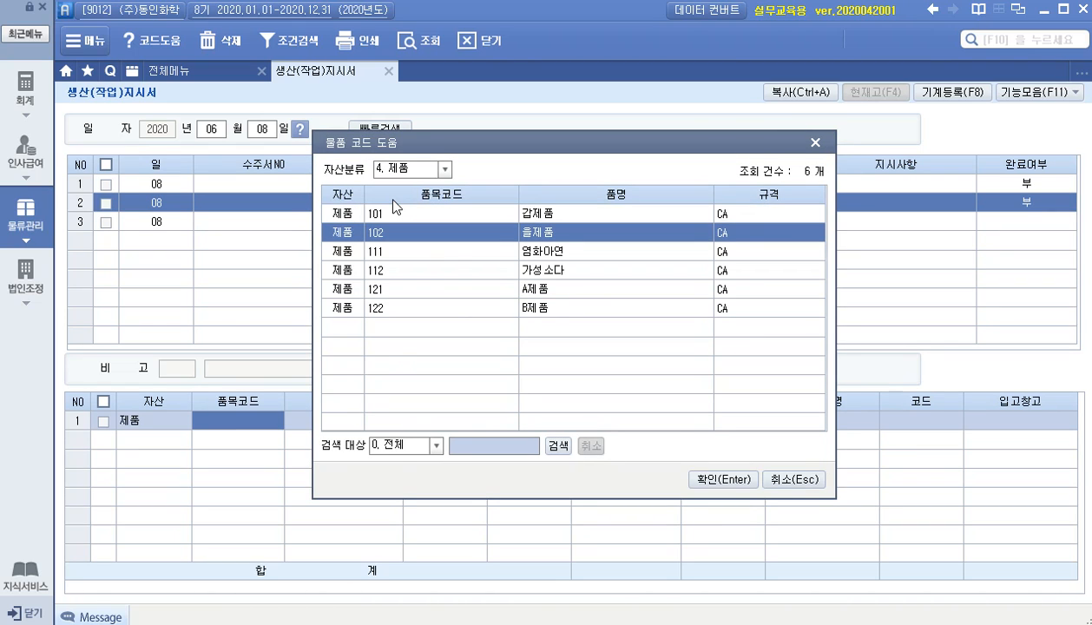
key("Return")
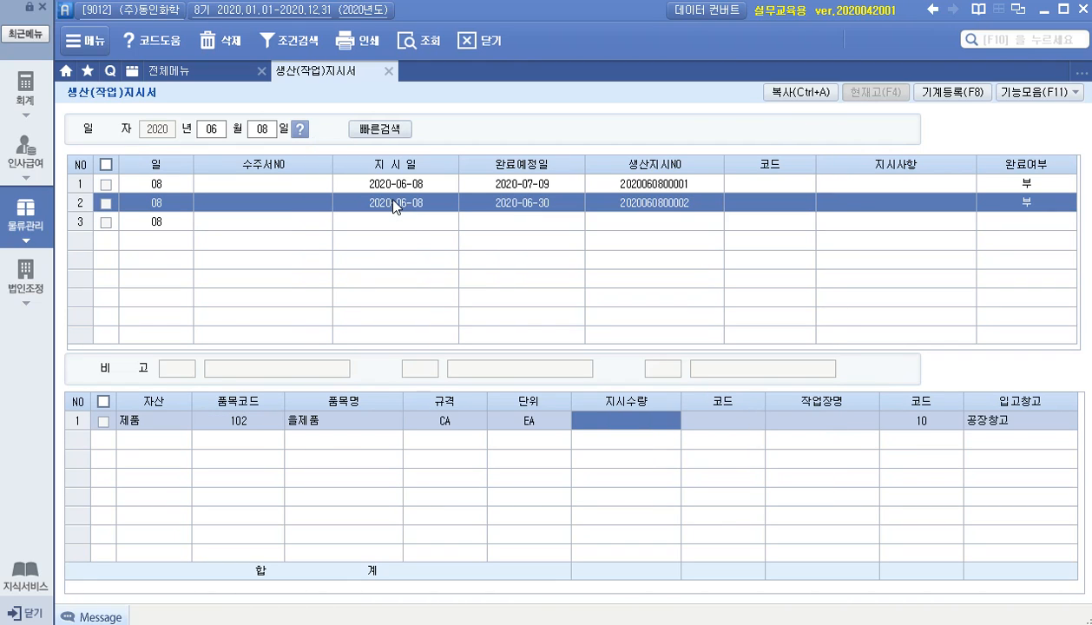
type("400")
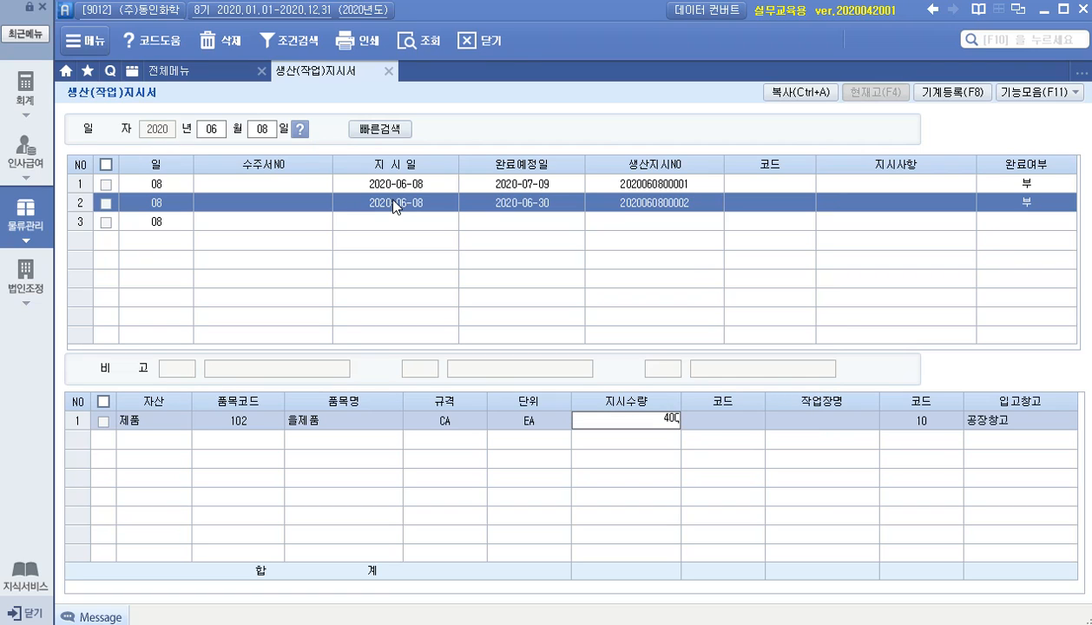
key("Return")
Assign workplace 3200 제2작업장 to the 을제품 line and complete the line.
key("F2")
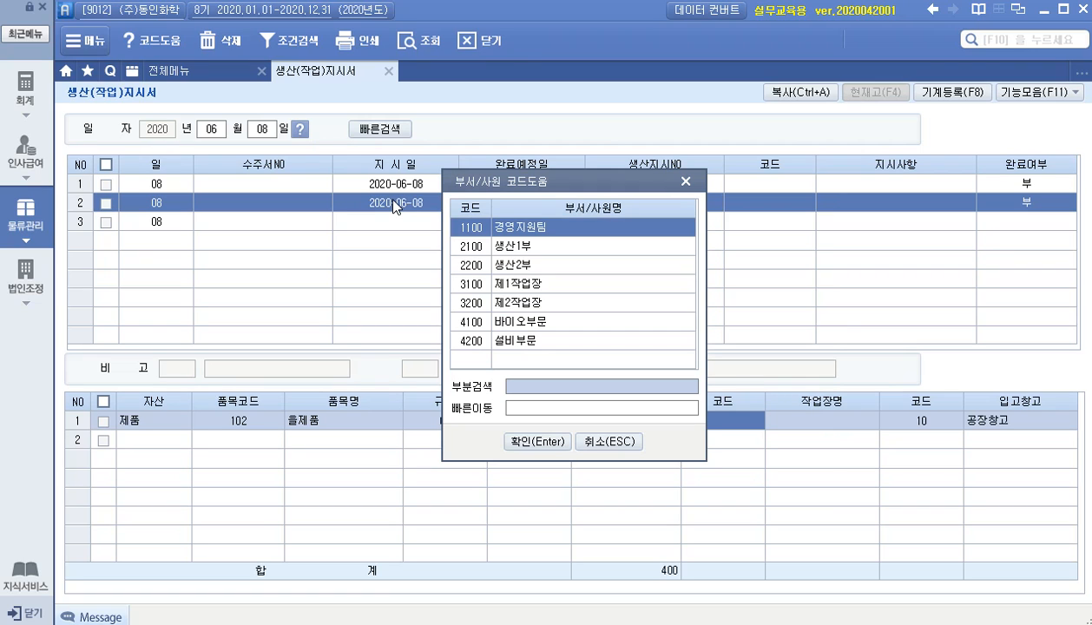
key("Down")
key("Down")
key("Down")
key("Down")
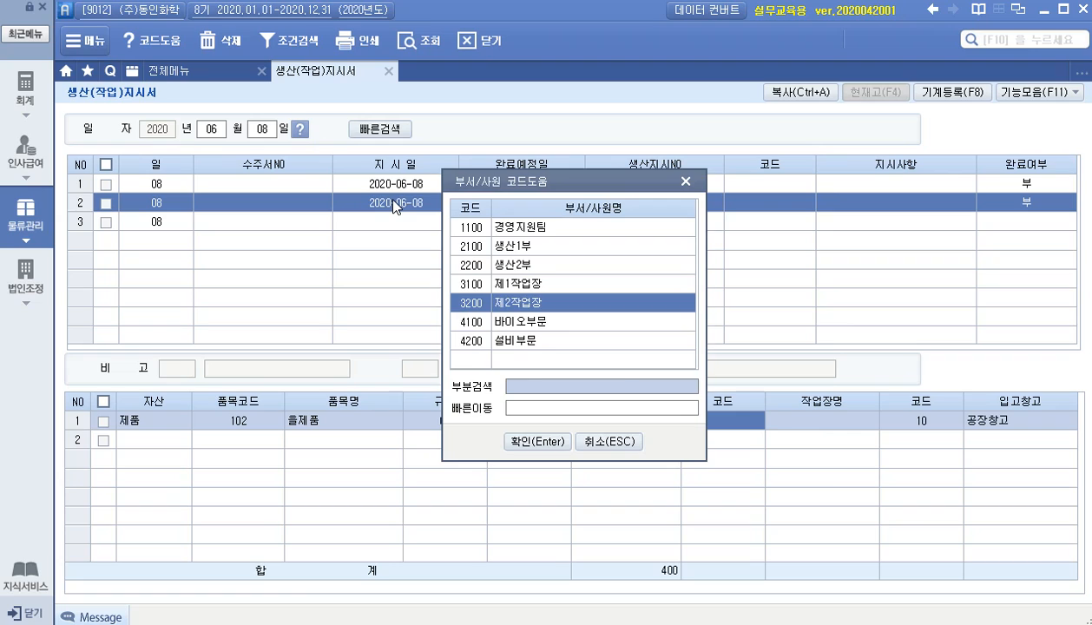
key("Return")
key("Return")
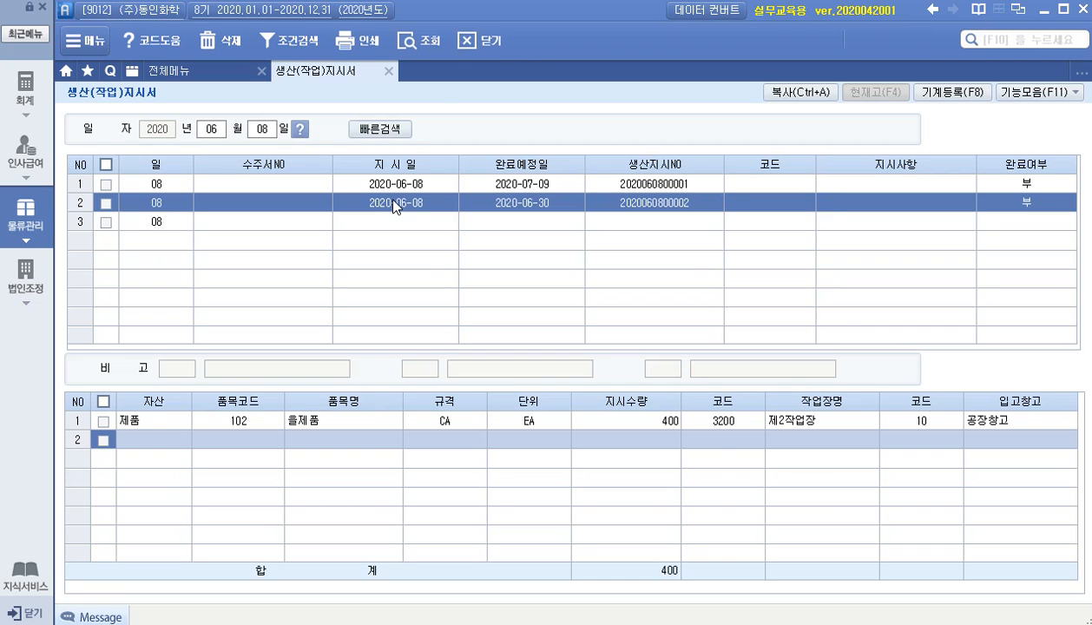
Close the work order form, open material issue entry (자재출고입력), and set its date to June 8, 2020.
left_click(465, 49)
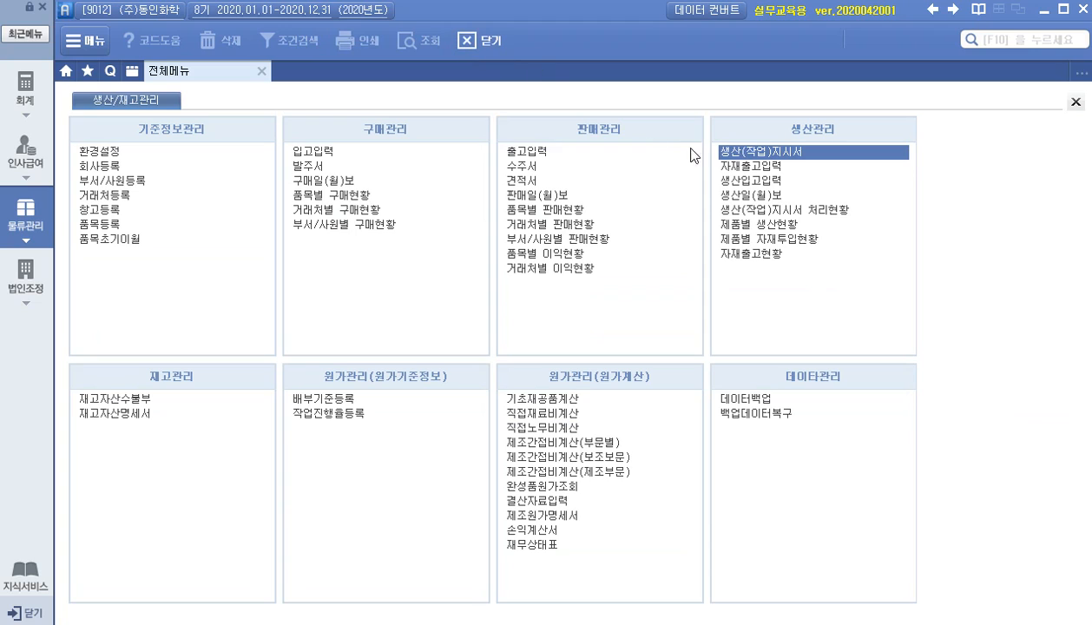
left_click(740, 168)
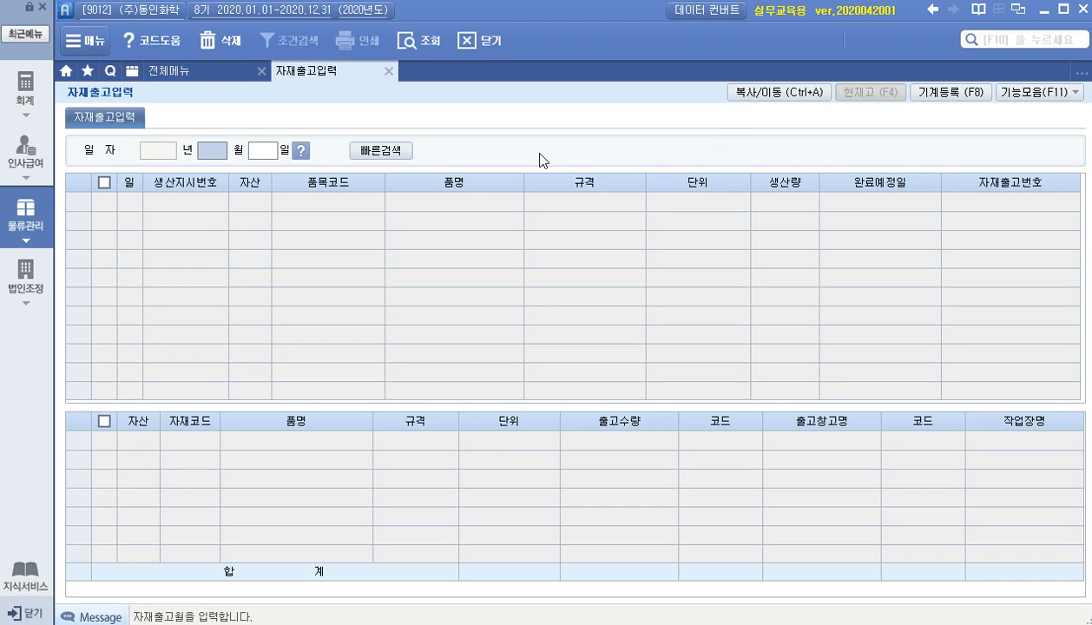
type("06")
key("Return")
type("08")
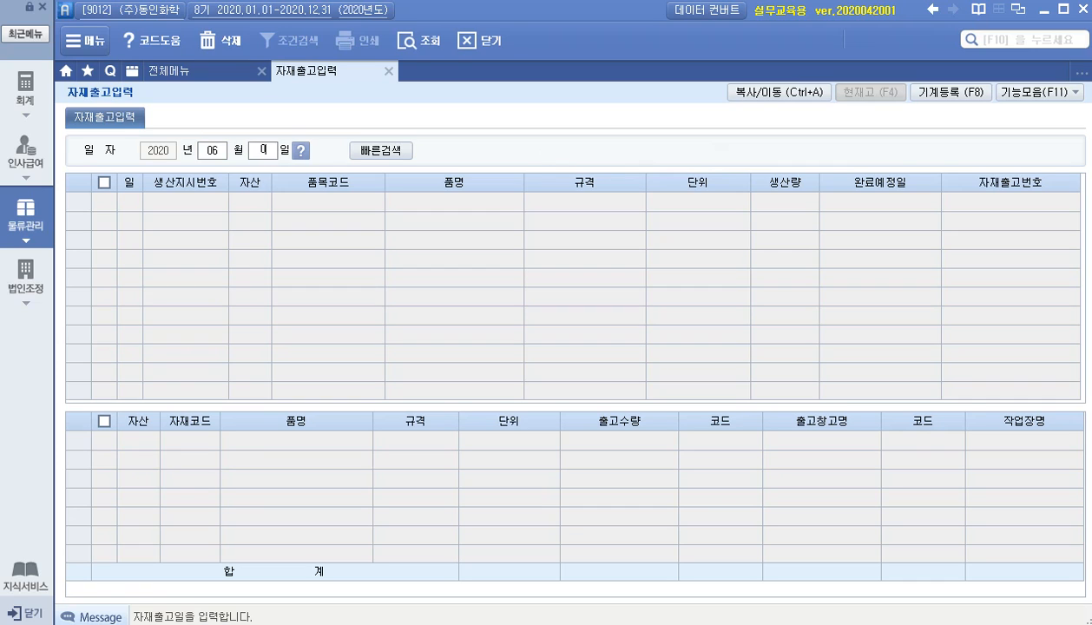
key("Return")
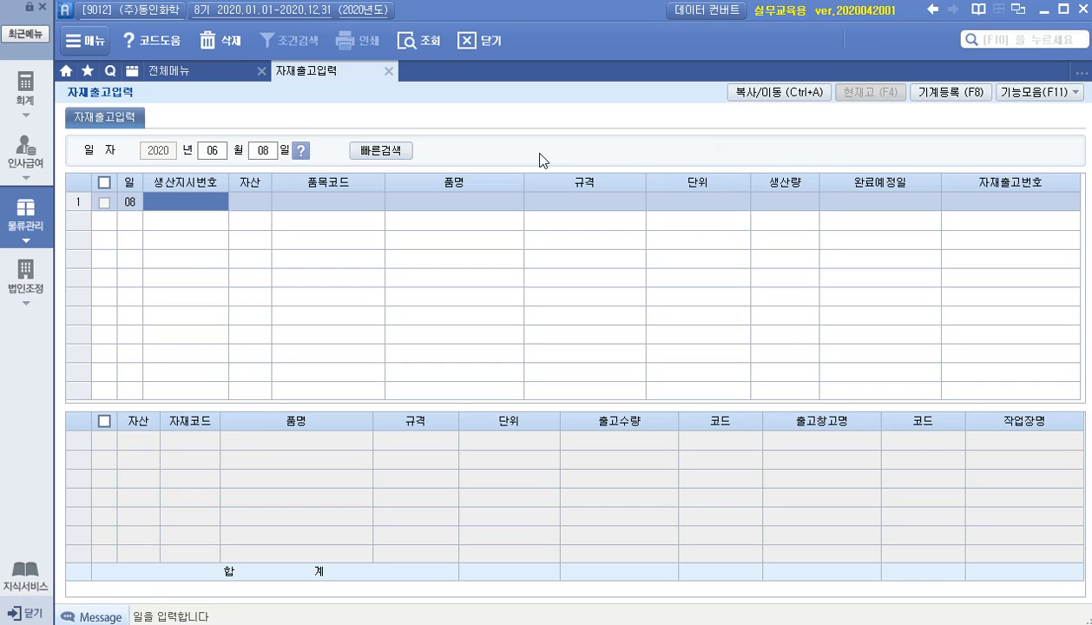
Load the 갑제품 production order due 2020-07-09 and set the first material line's asset type to 원재료.
key("F2")
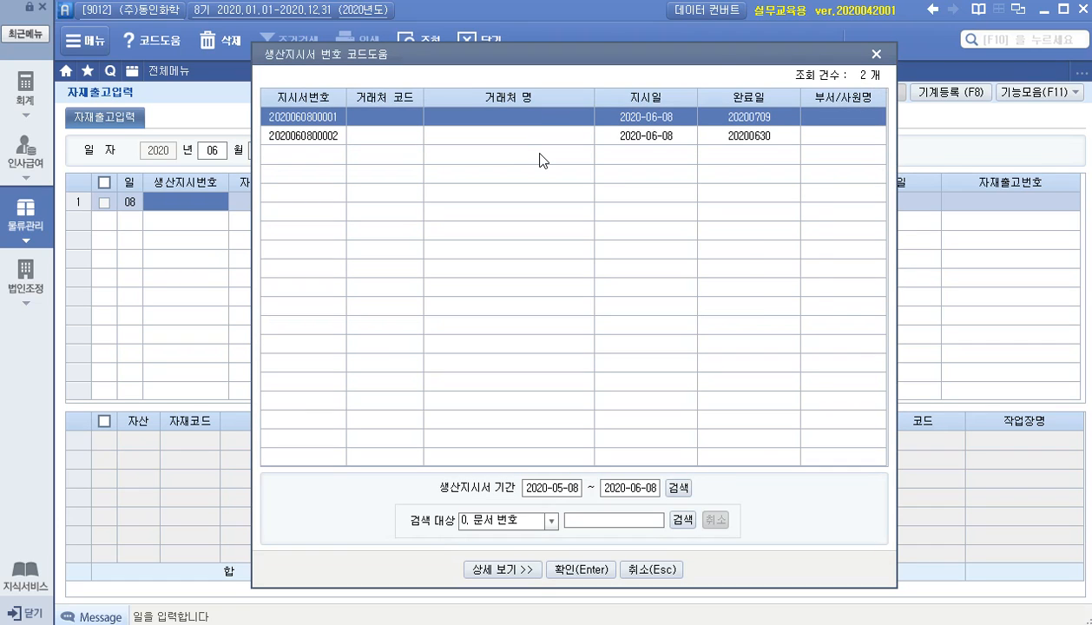
key("Return")
key("Return")
key("Return")
key("Return")
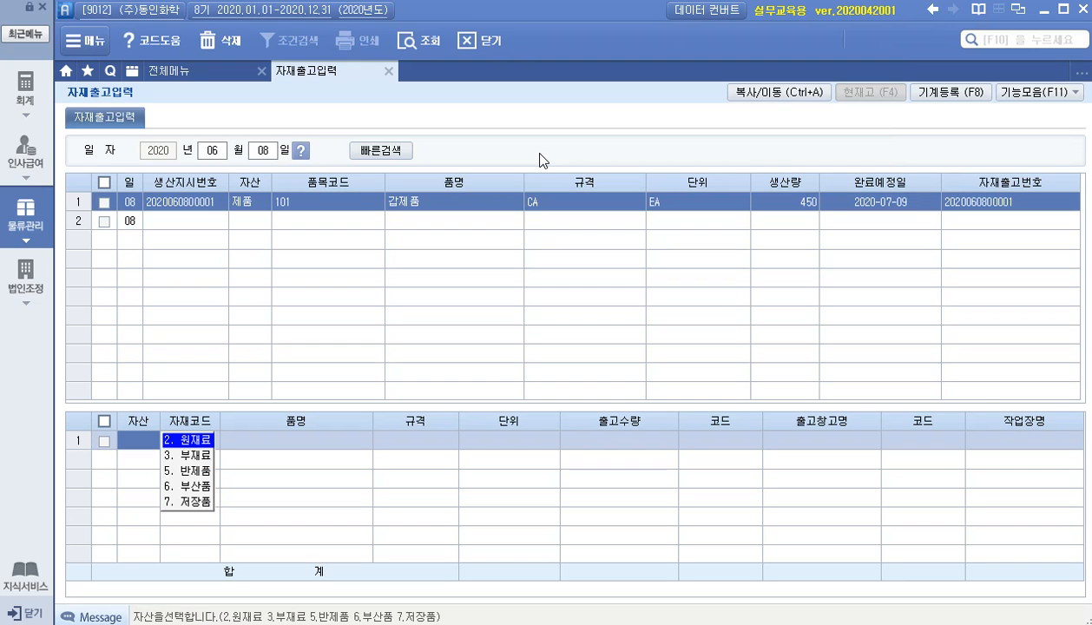
key("Return")
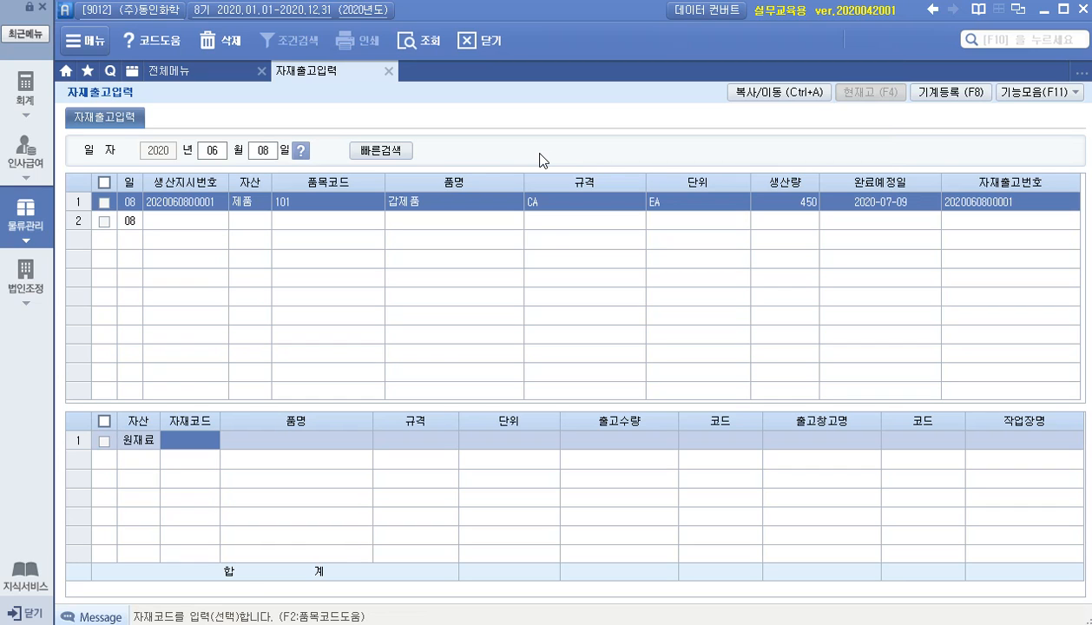
Enter material 201 A원재료 on the 갑제품 order's first material line with an issue quantity of 450.
key("F2")
key("Return")
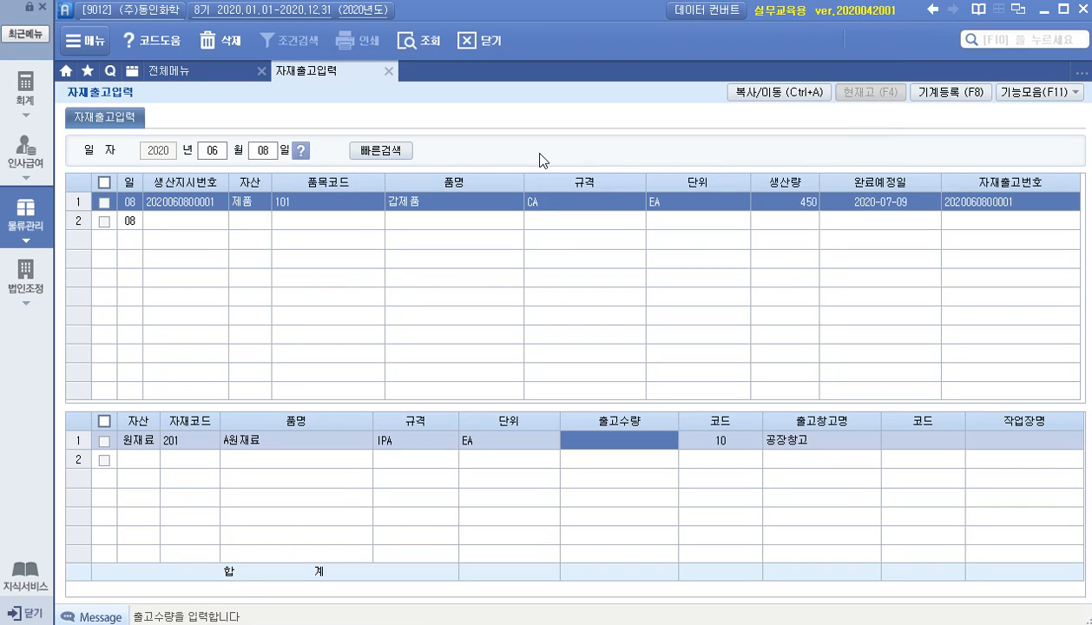
type("450")
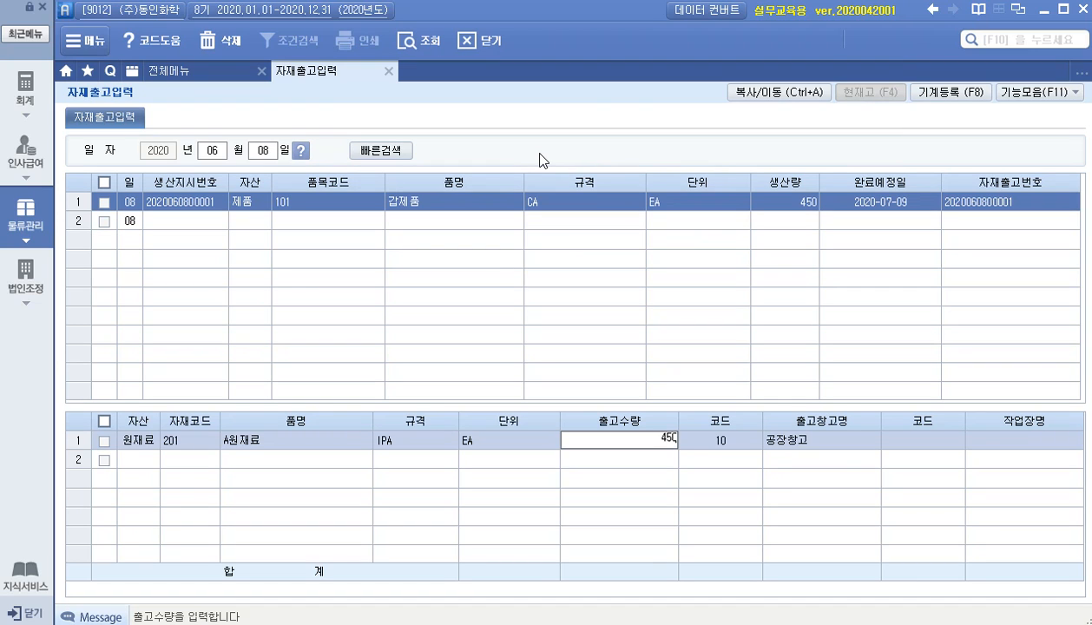
key("Return")
key("Return")
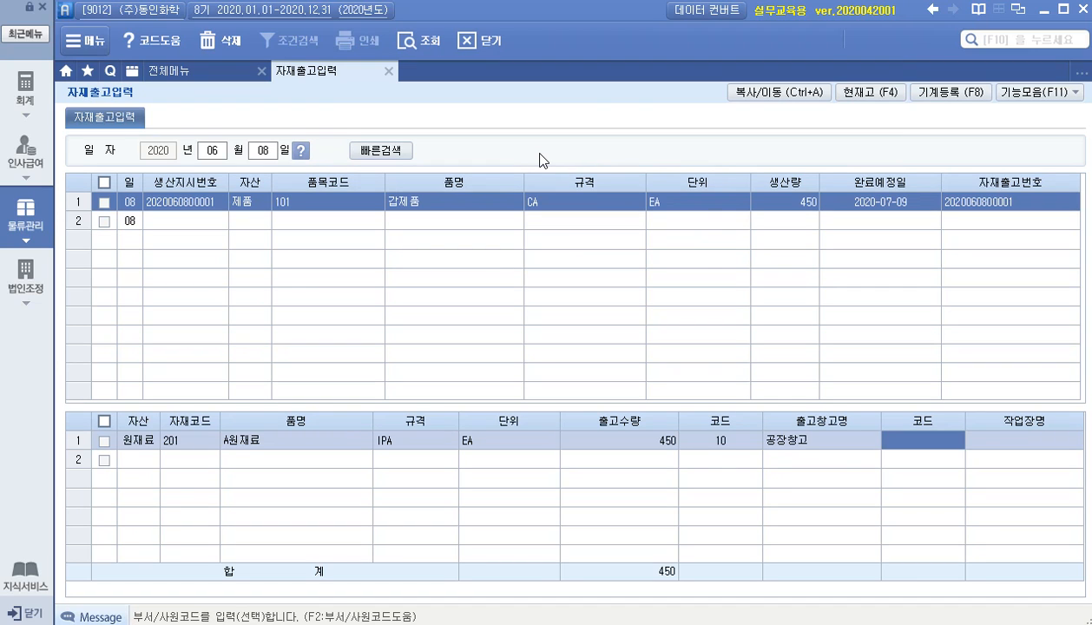
Assign workplace 3100 제1작업장 to the A원재료 line and complete the line.
key("F2")
key("Down")
key("Down")
key("Down")
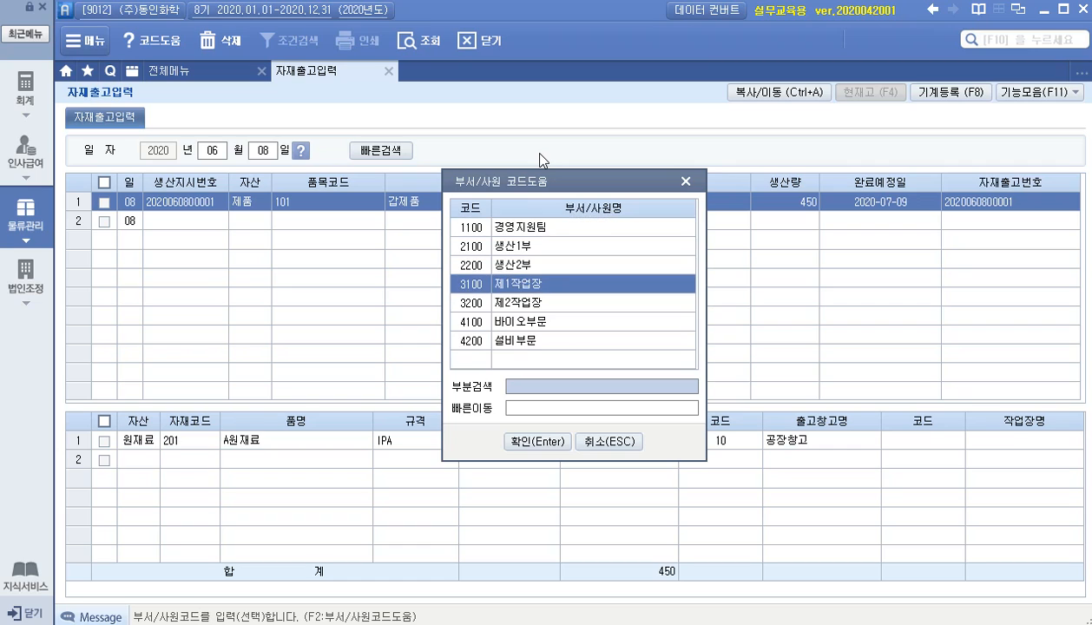
key("Return")
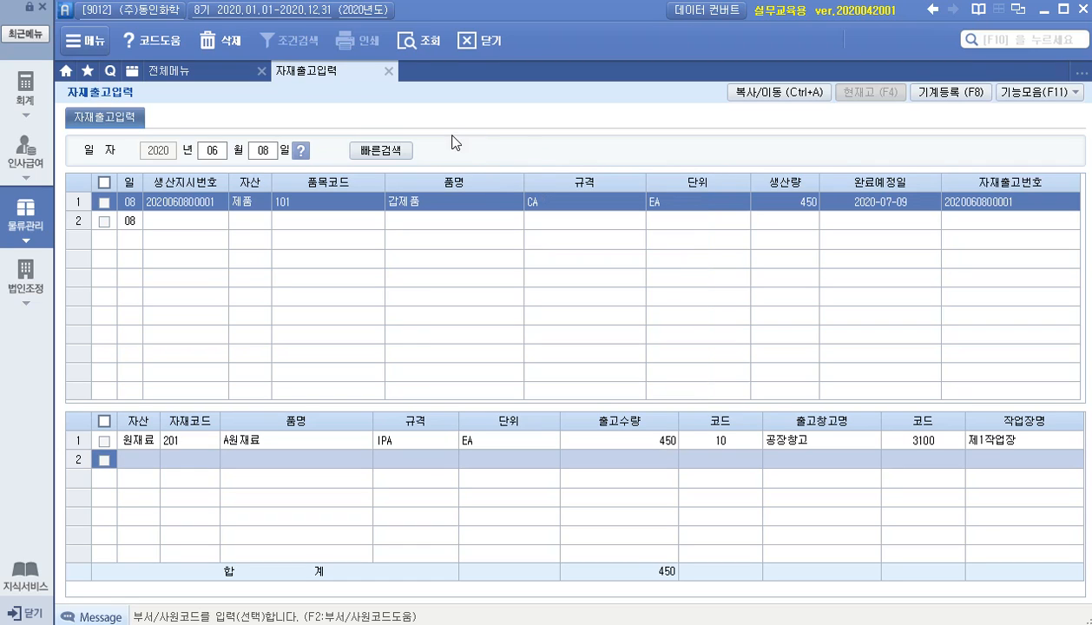
Load the 을제품 production order due 2020-06-30 on the second row and set its first material line's asset type to 원재료.
left_click(180, 225)
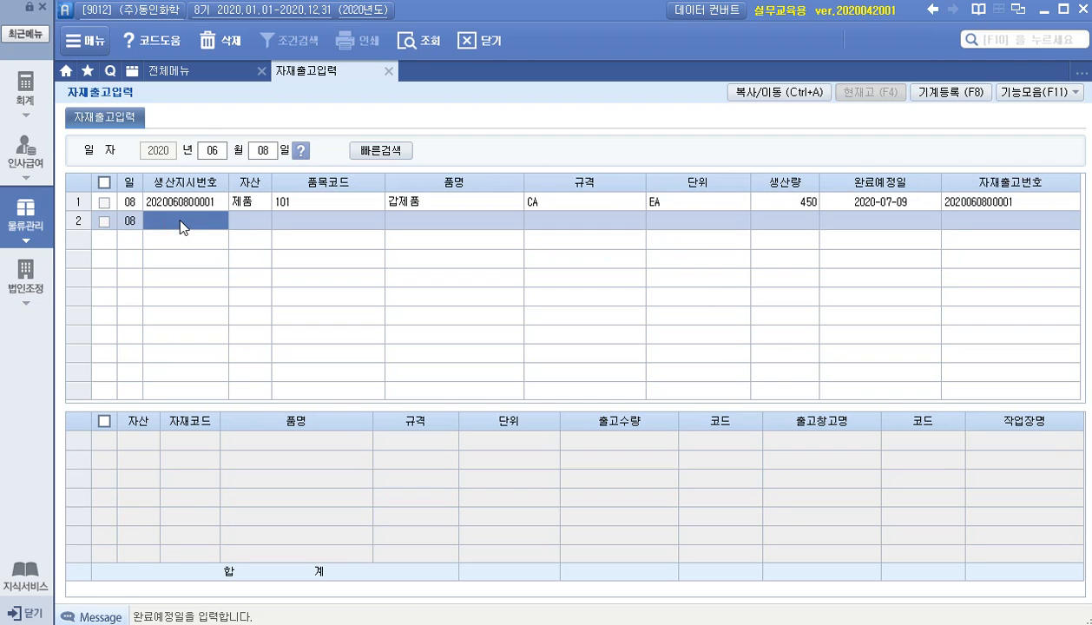
key("F2")
key("Return")
key("Return")
key("Return")
key("Return")
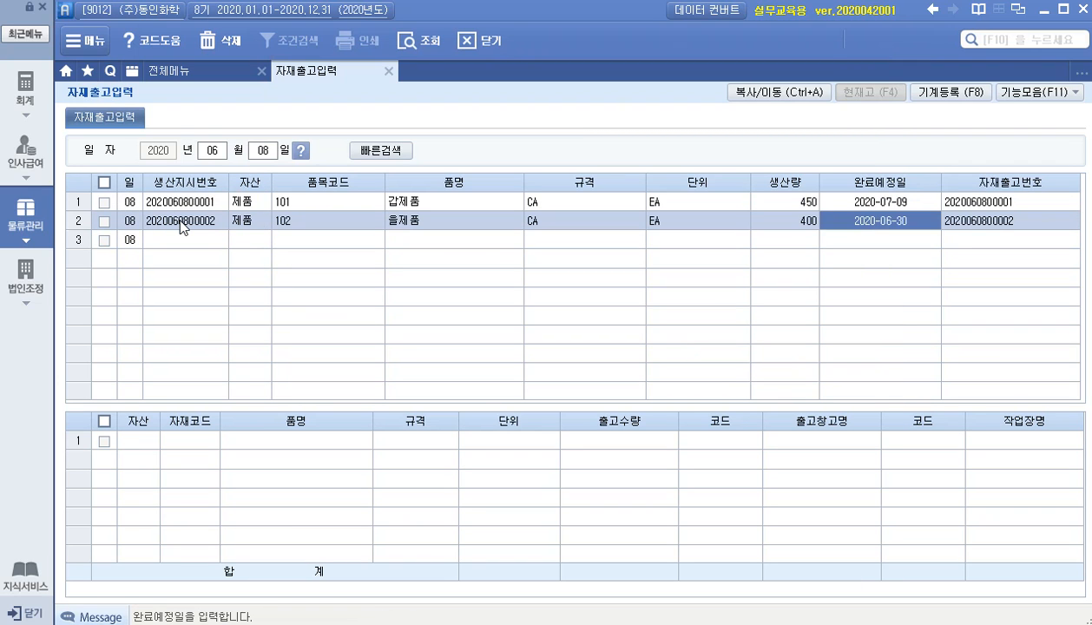
key("Return")
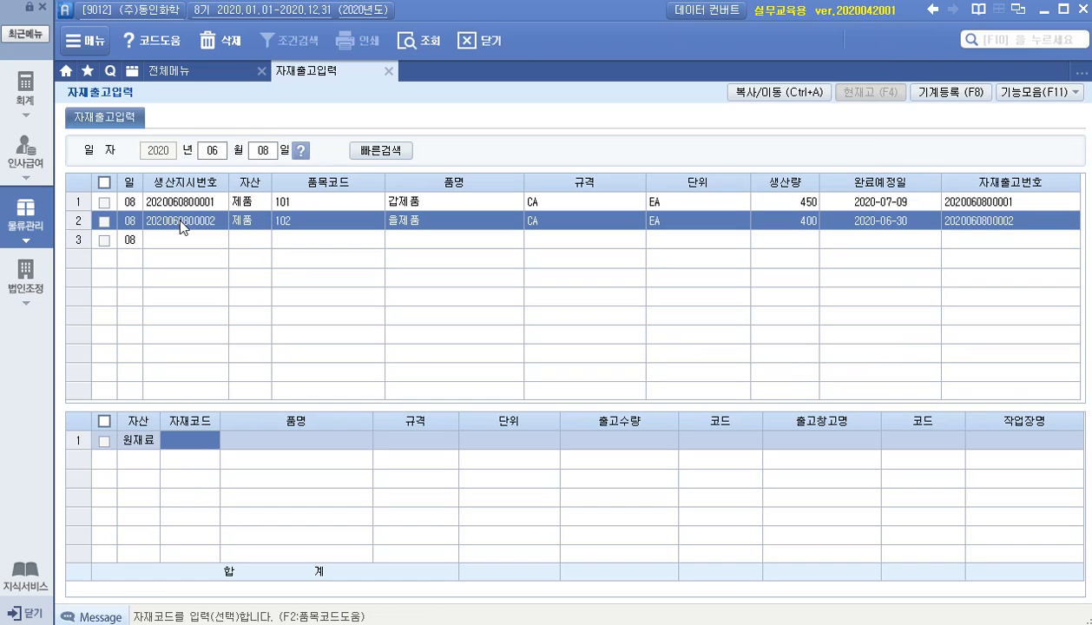
Enter material 203 C원재료 on the 을제품 order's first material line with an issue quantity of 400.
key("F2")
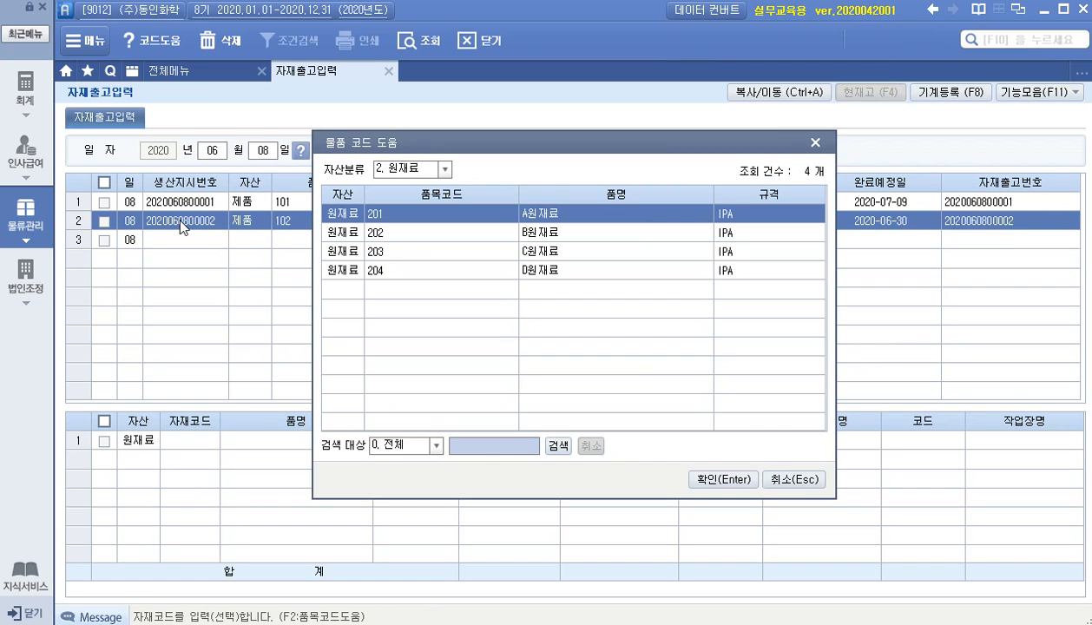
key("Down")
key("Down")
key("Return")
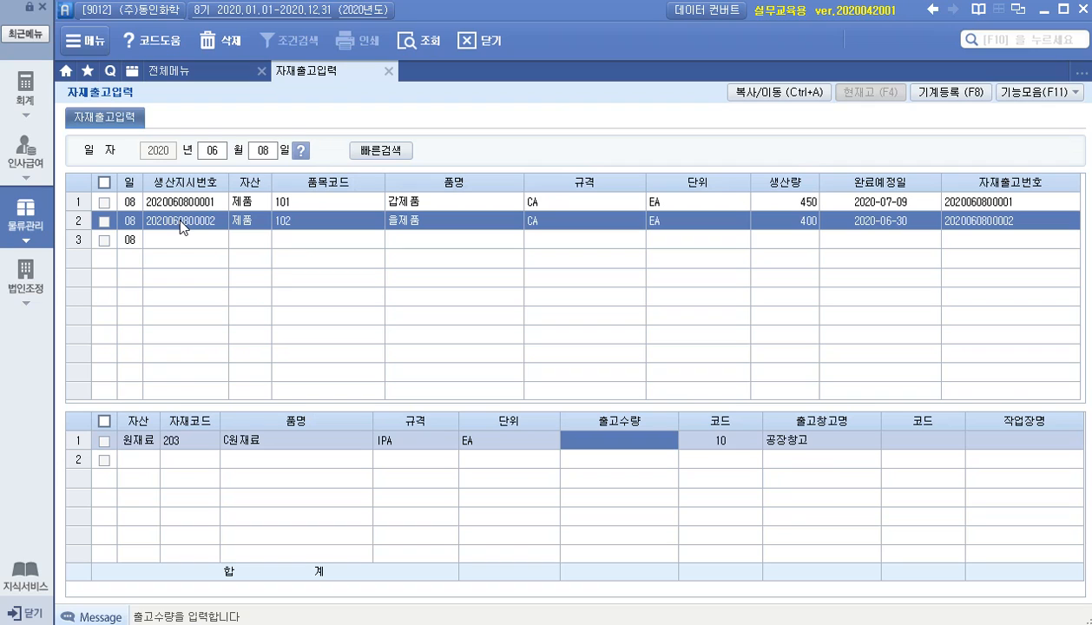
type("400")
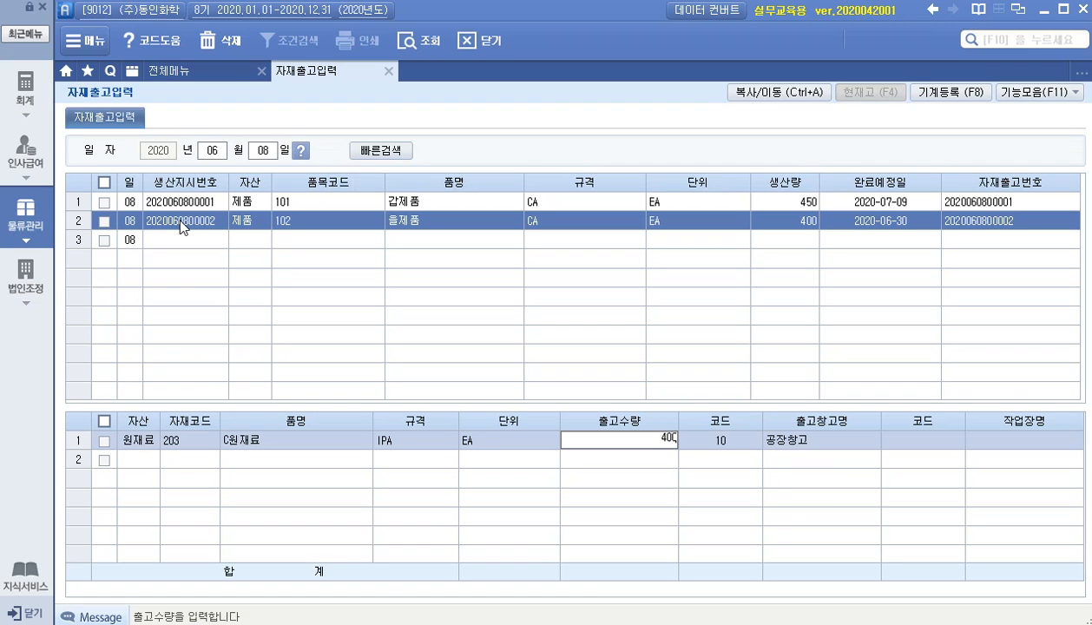
key("Return")
key("Return")
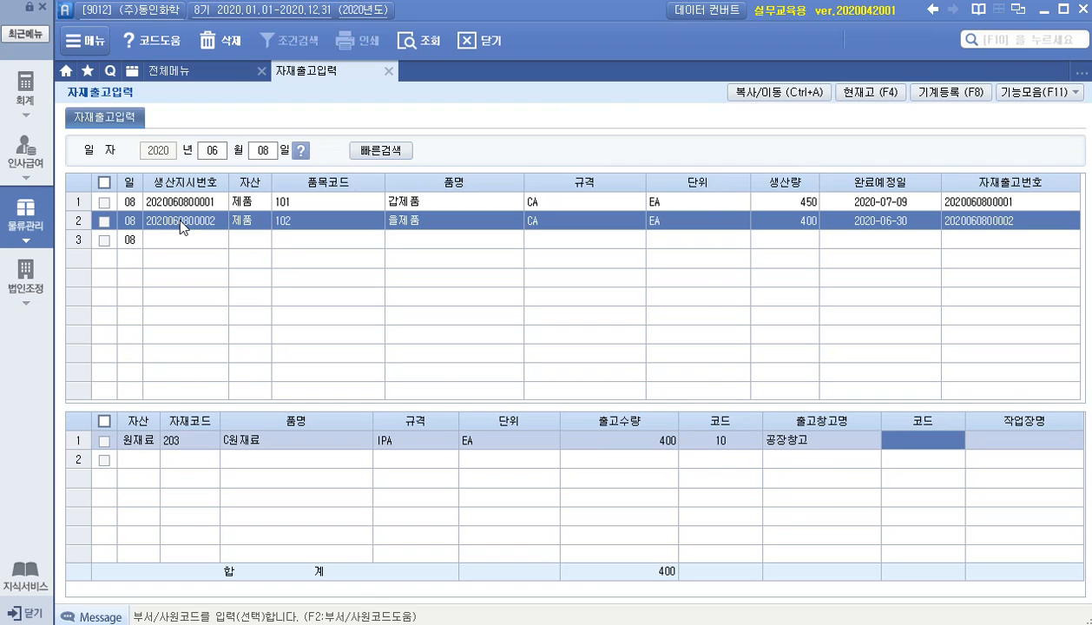
Assign workplace 3200 제2작업장 to the C원재료 line and complete the line.
key("F2")
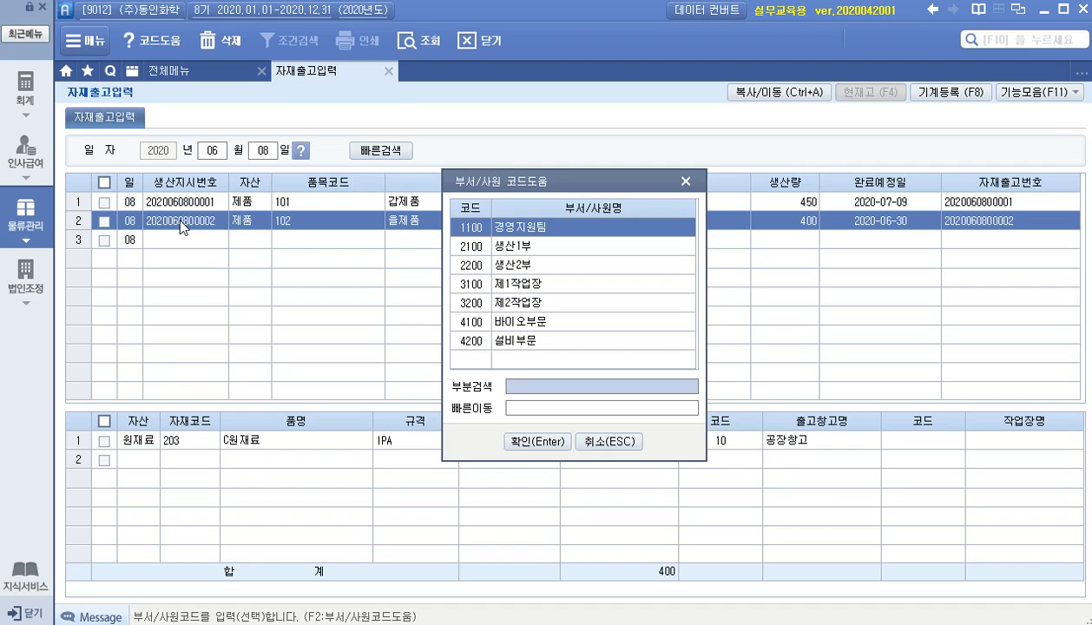
key("Down")
key("Down")
key("Down")
key("Down")
key("Return")
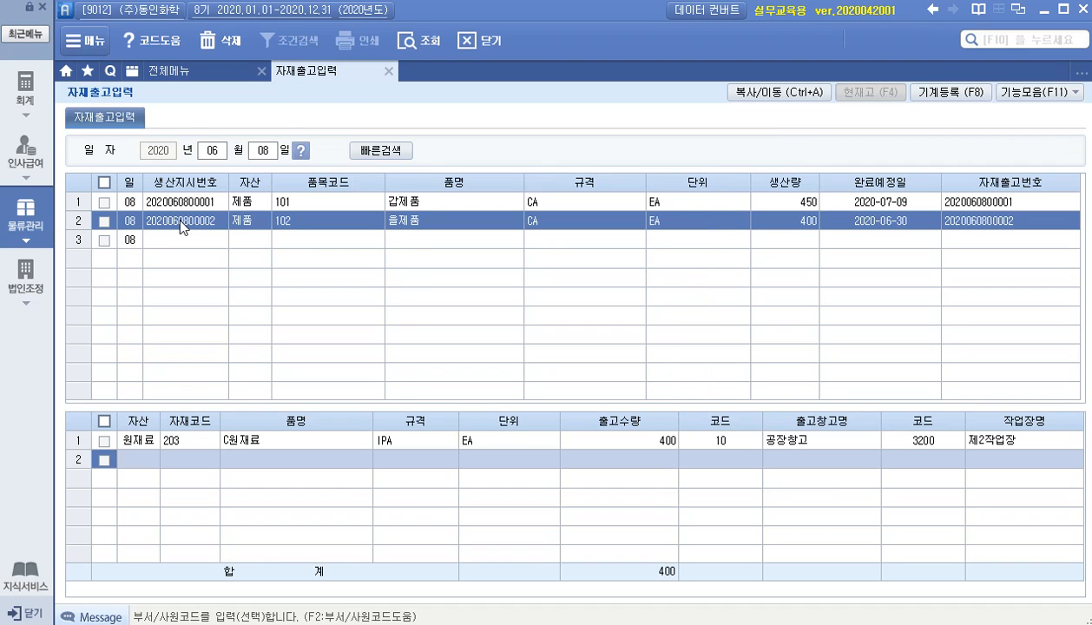
Add a second 원재료 line to the 을제품 order for material 204 D원재료 with an issue quantity of 800.
key("Return")
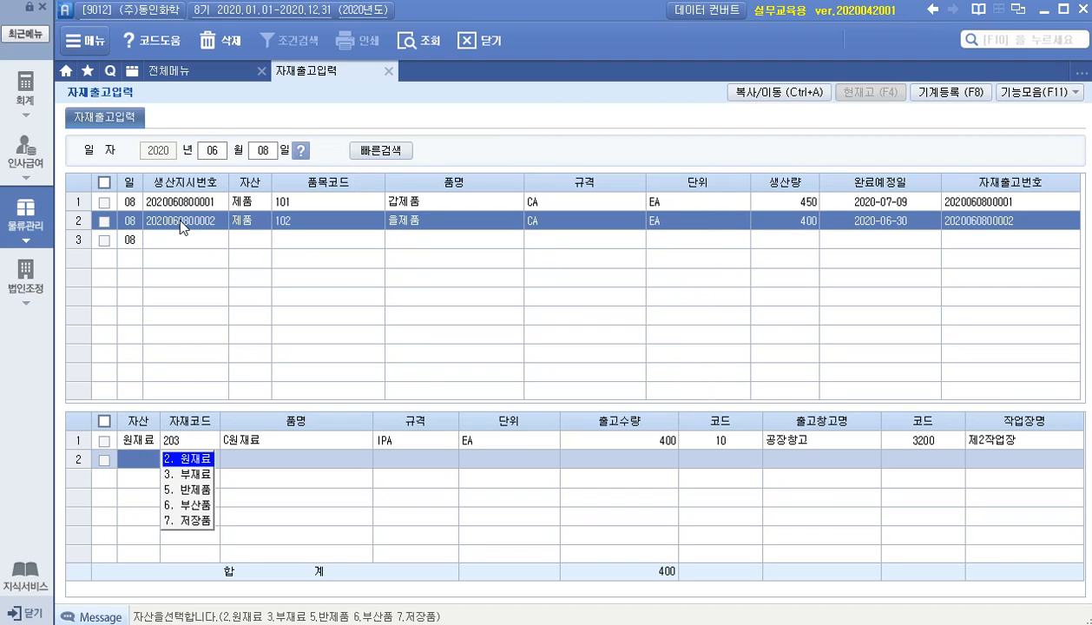
key("Return")
key("F2")
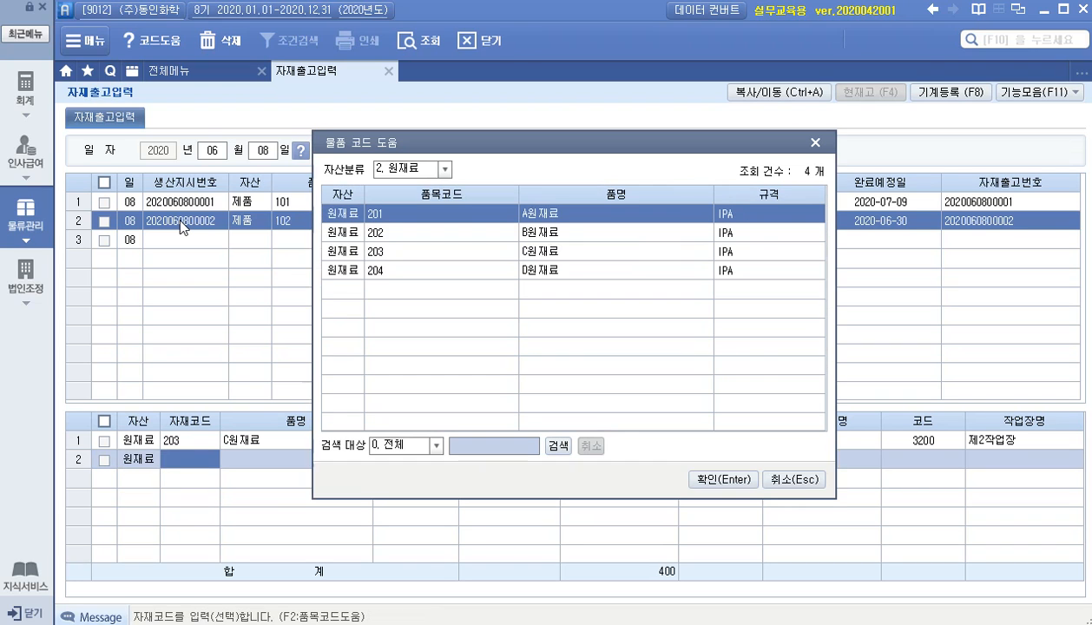
key("Down")
key("Down")
key("Down")
key("Escape")
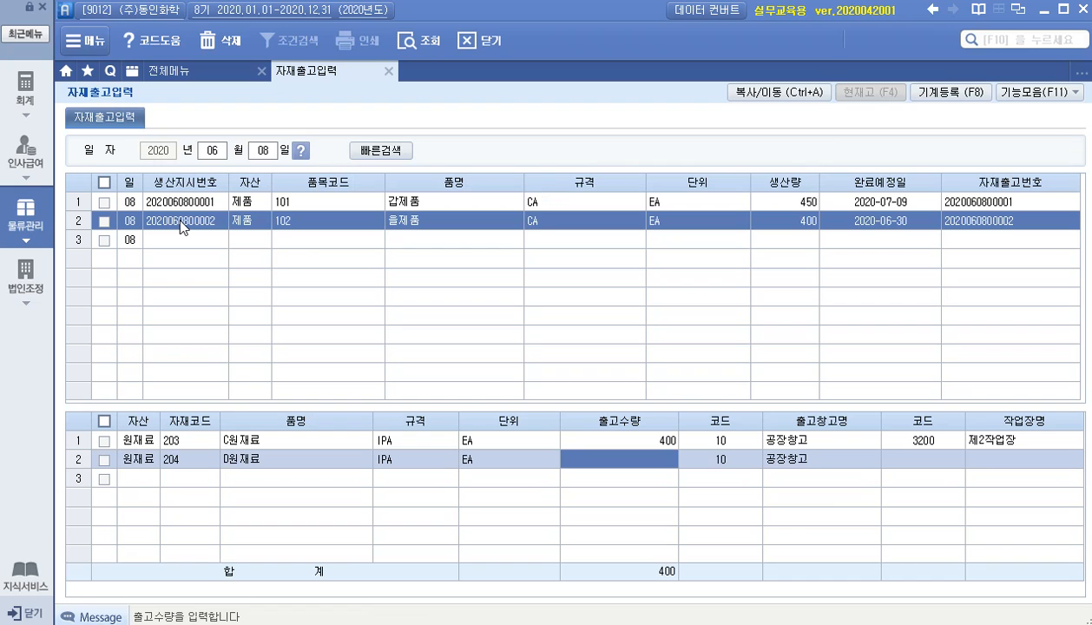
type("800")
key("Return")
key("Return")
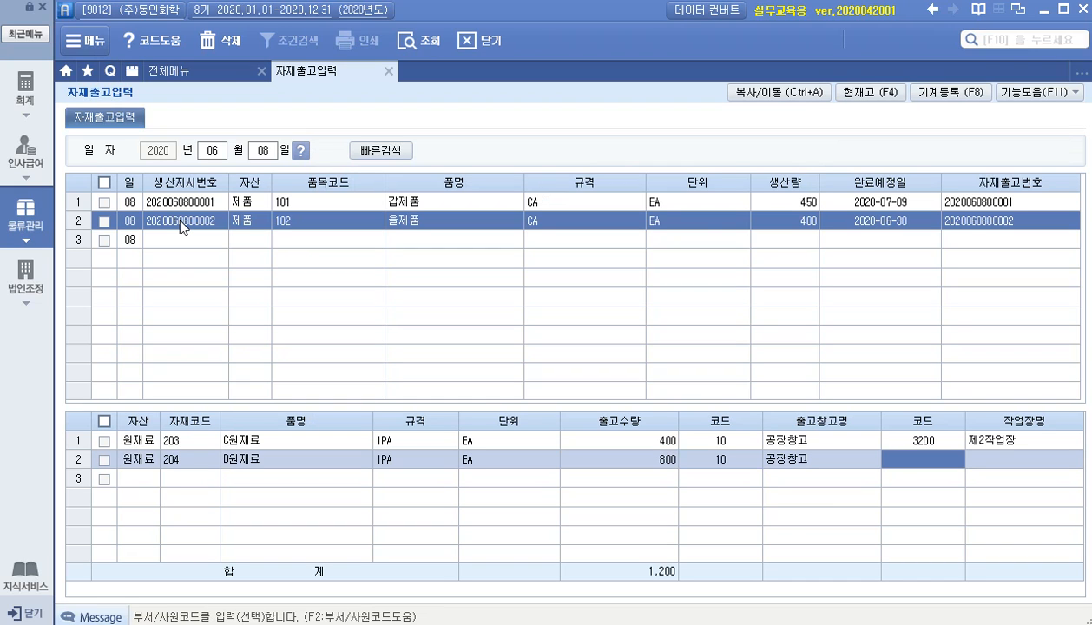
Assign workplace 3200 제2작업장 to the D원재료 line and complete the line.
key("F2")
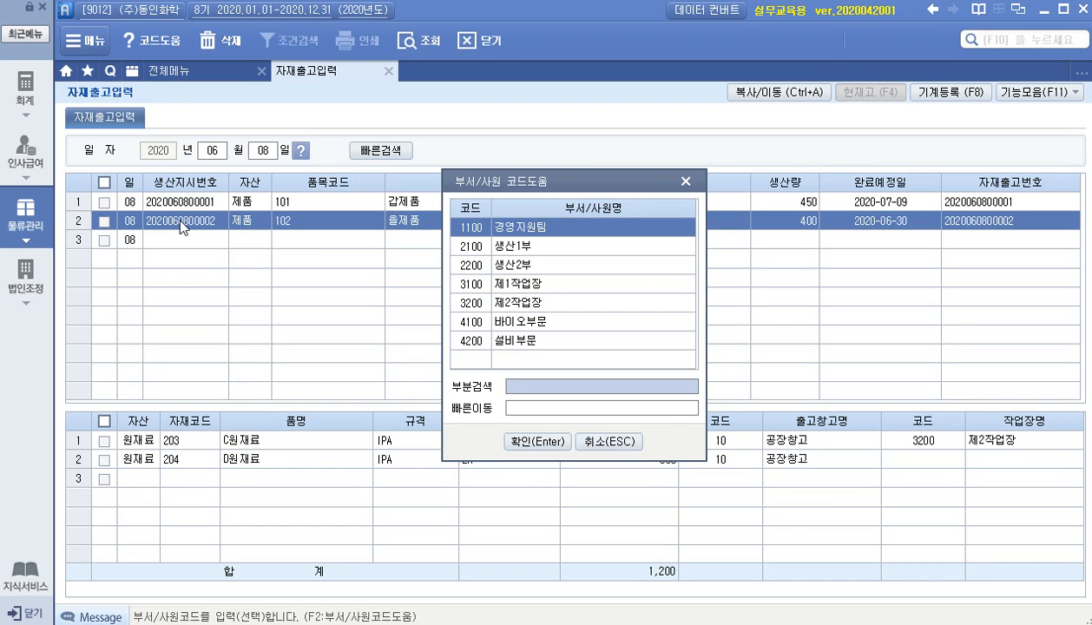
key("Down")
key("Down")
key("Down")
key("Down")
key("Return")
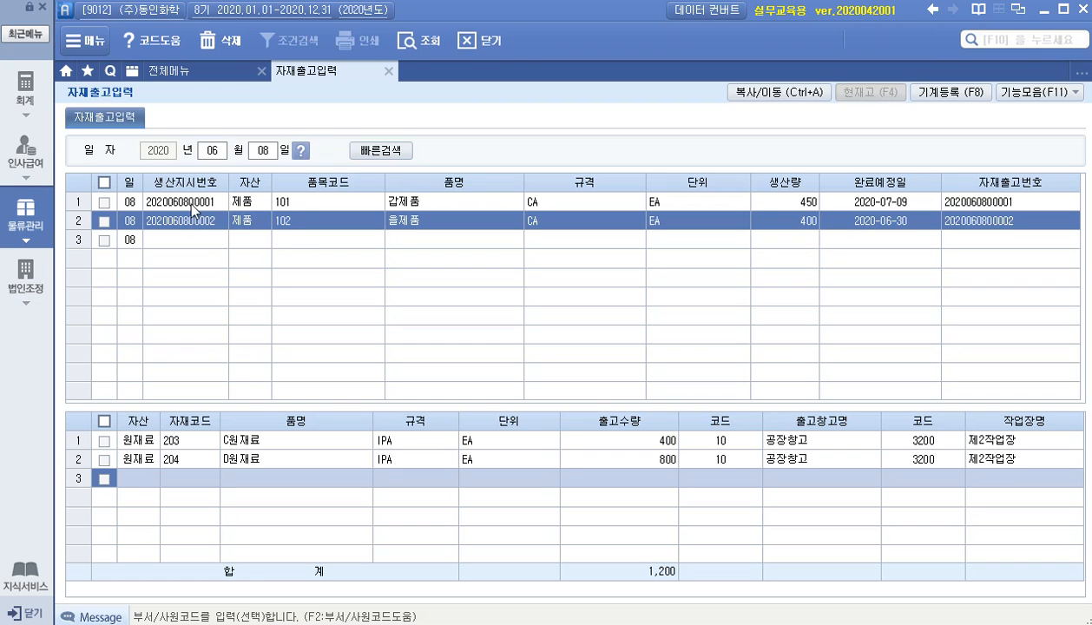
Close material issue entry, open production receipt entry (생산입고입력), and set its date to June 30, 2020.
left_click(483, 44)
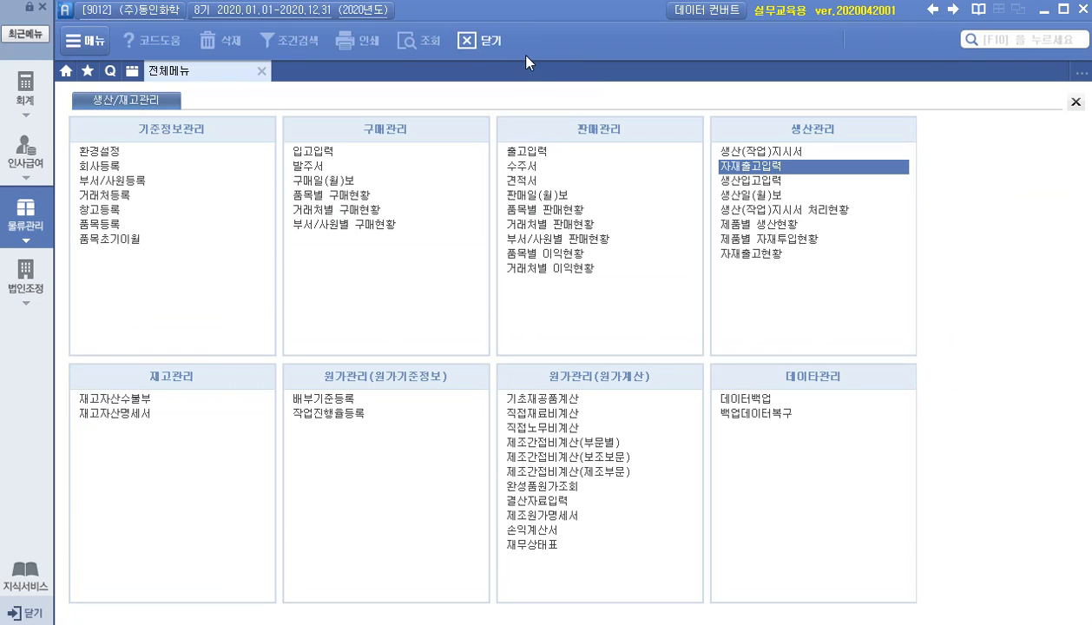
double_click(726, 180)
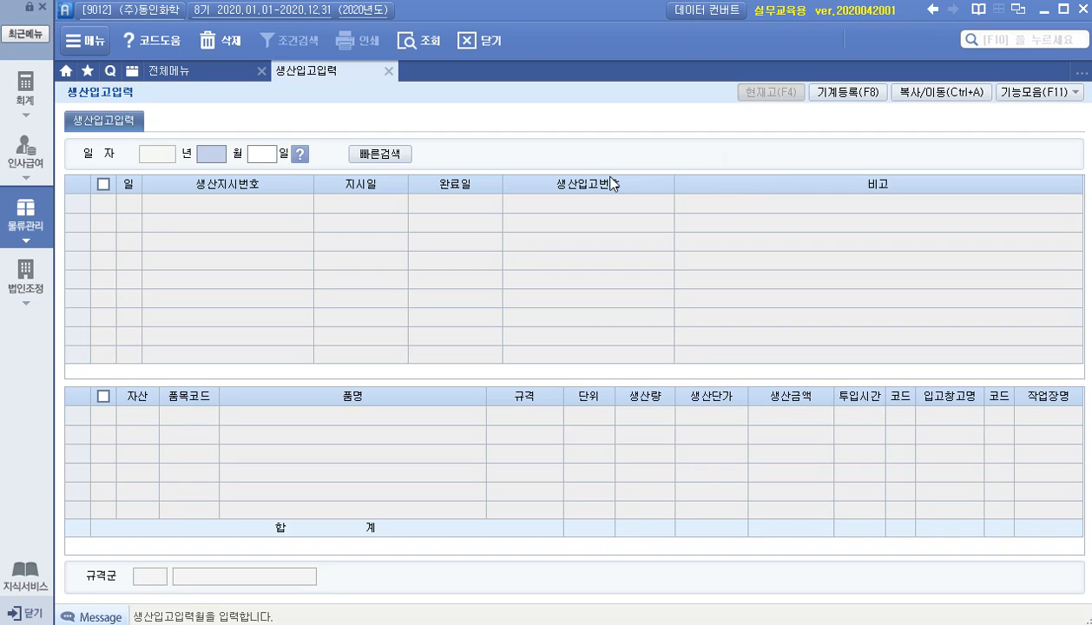
type("06")
key("Return")
type("30")
key("Return")
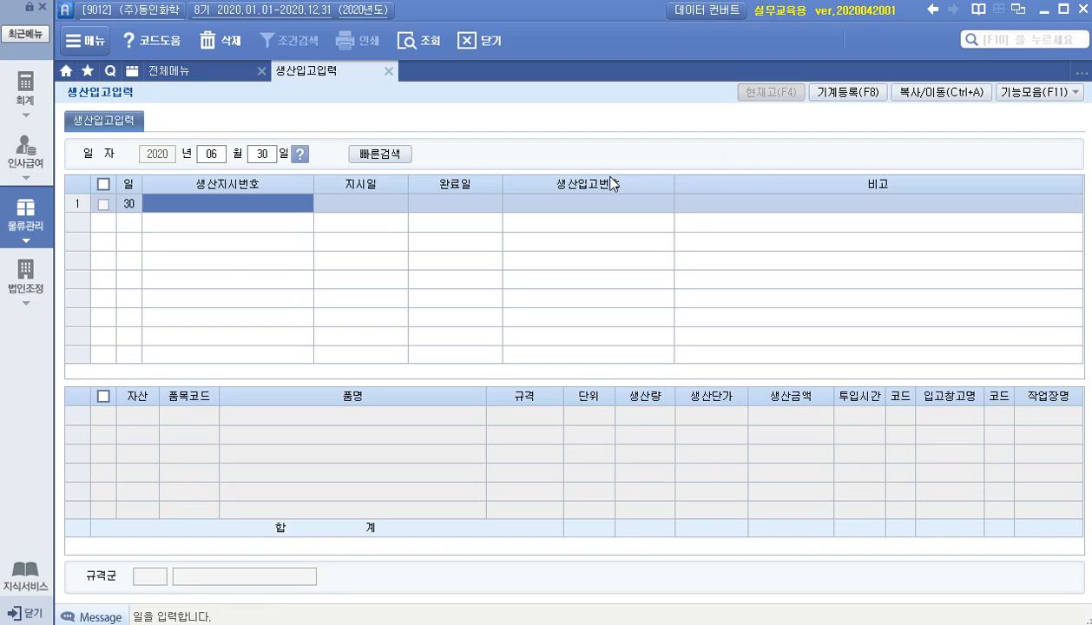
Load the 갑제품 production order due 2020-07-09 on the first receipt row, leaving the remarks blank.
key("F2")
key("Return")
key("Return")
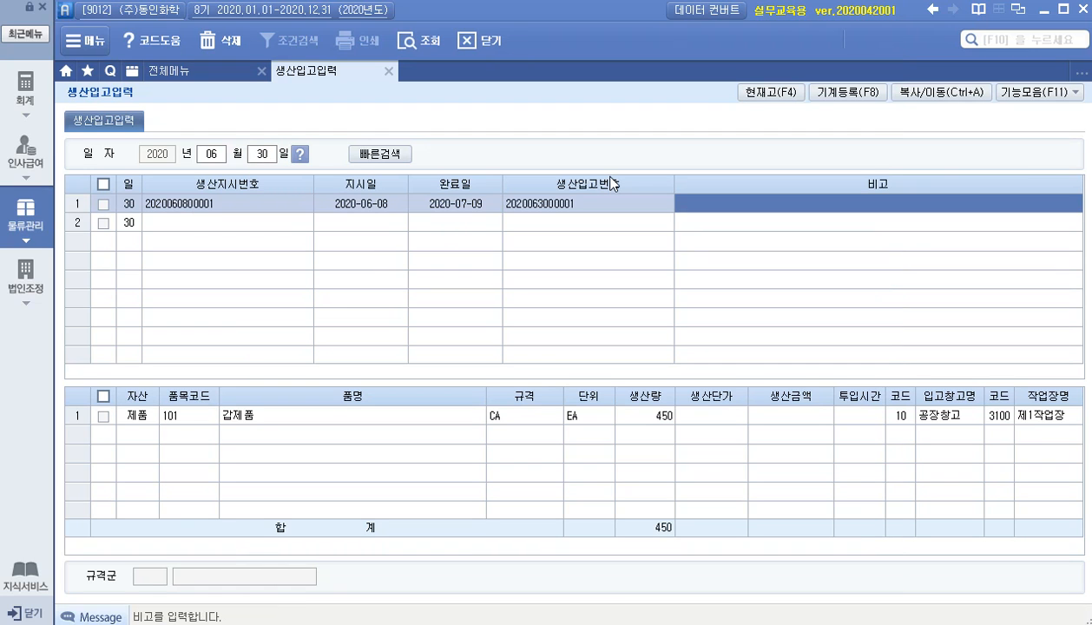
key("Return")
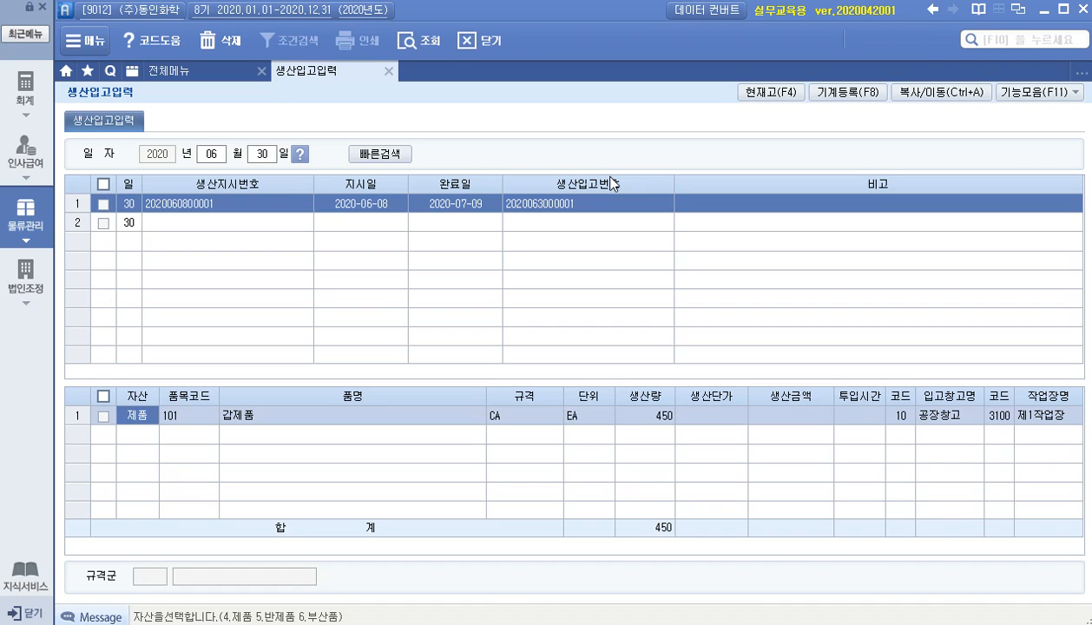
Set the produced quantity (생산량) of 갑제품 to 400.
key("Return")
key("Return")
key("Return")
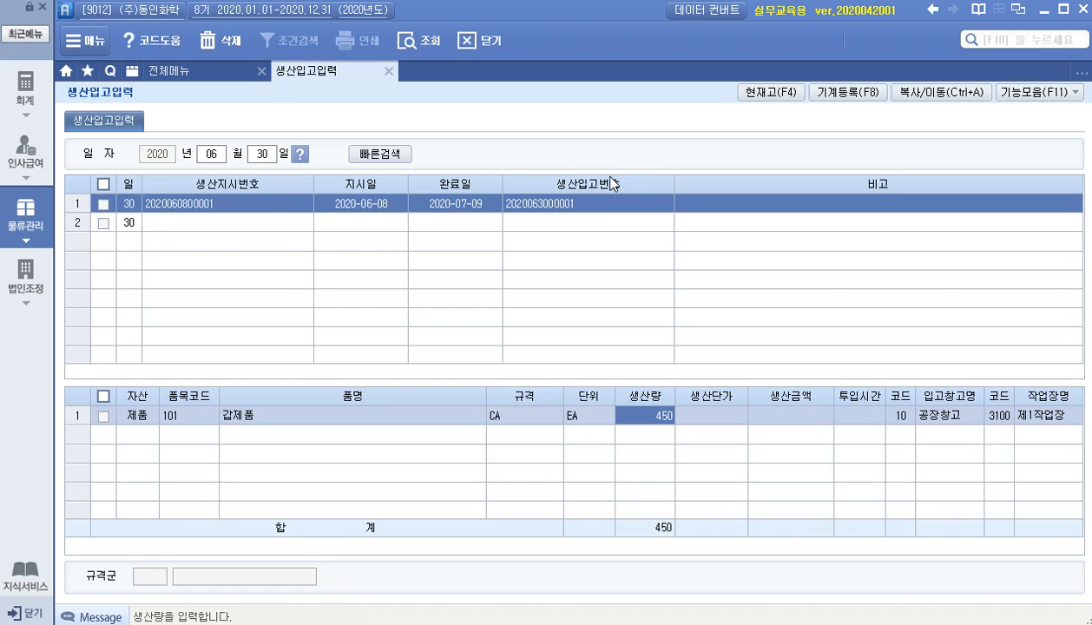
type("400")
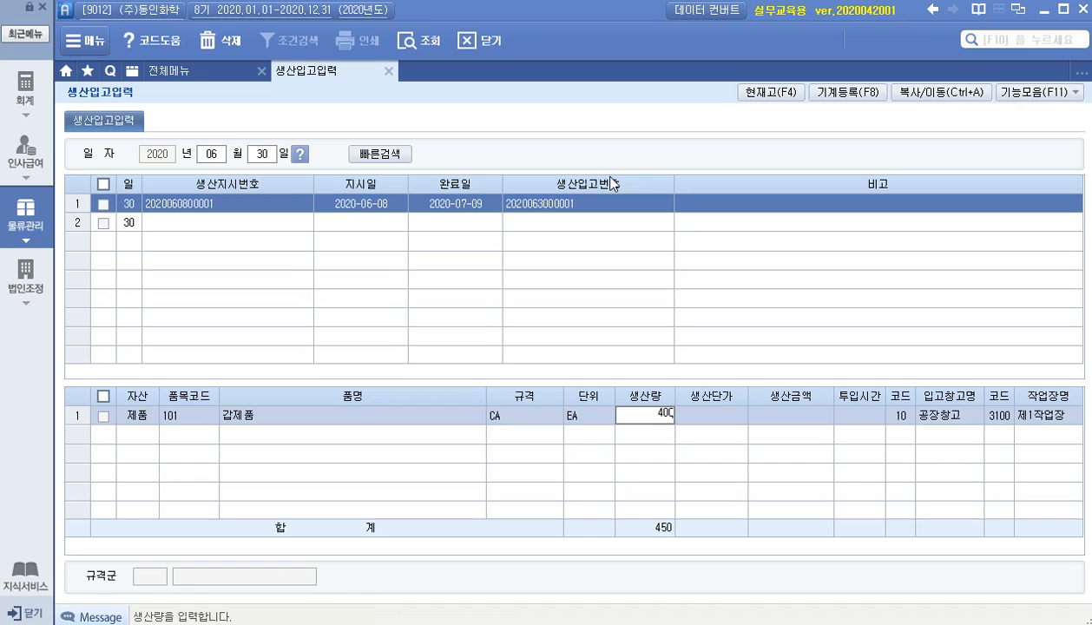
key("Return")
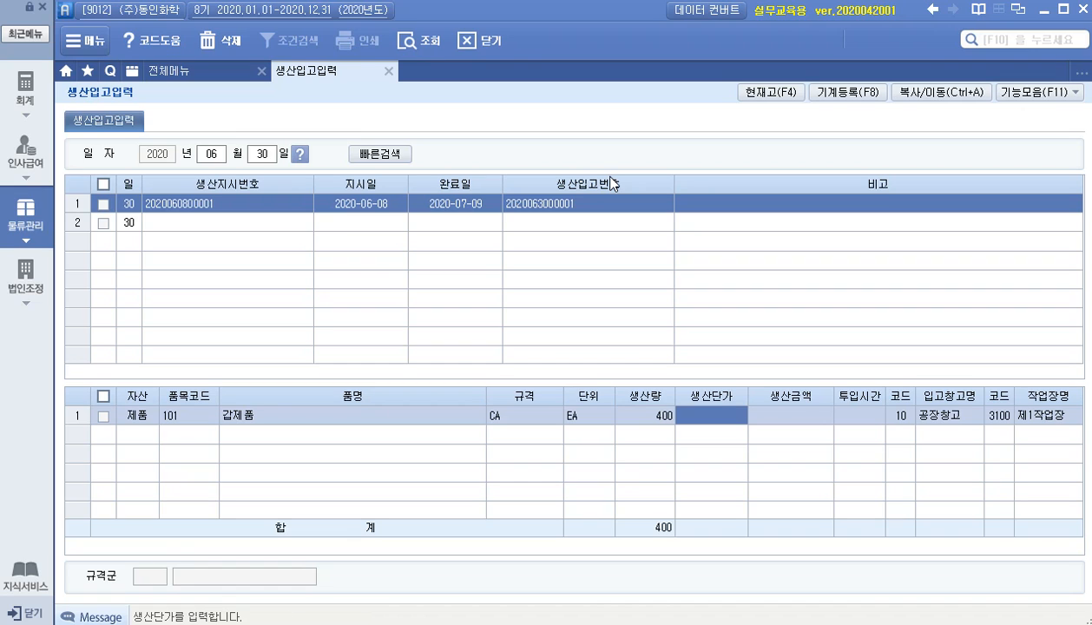
Leave the unit price and amount blank, set the input hours (투입시간) of 갑제품 to 440, and complete the line.
key("Return")
key("Return")
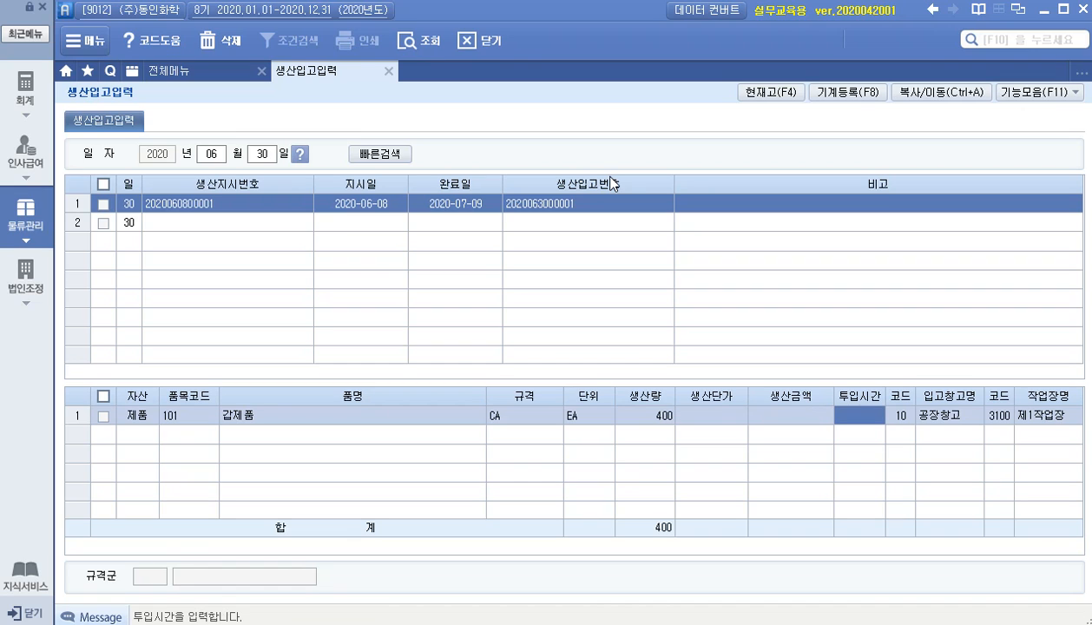
type("440")
key("Return")
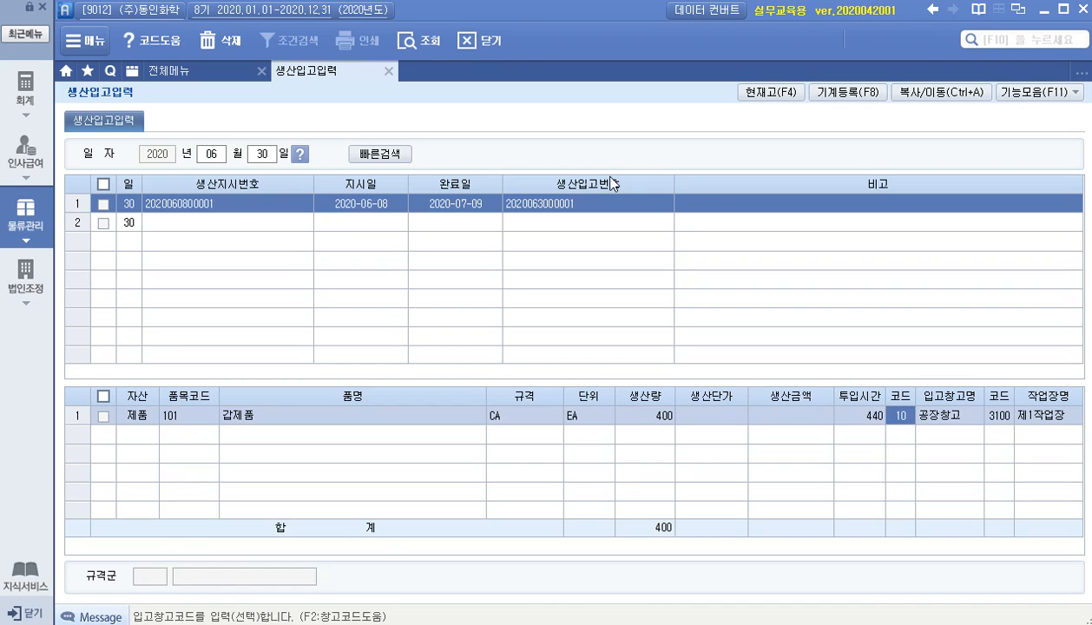
key("Return")
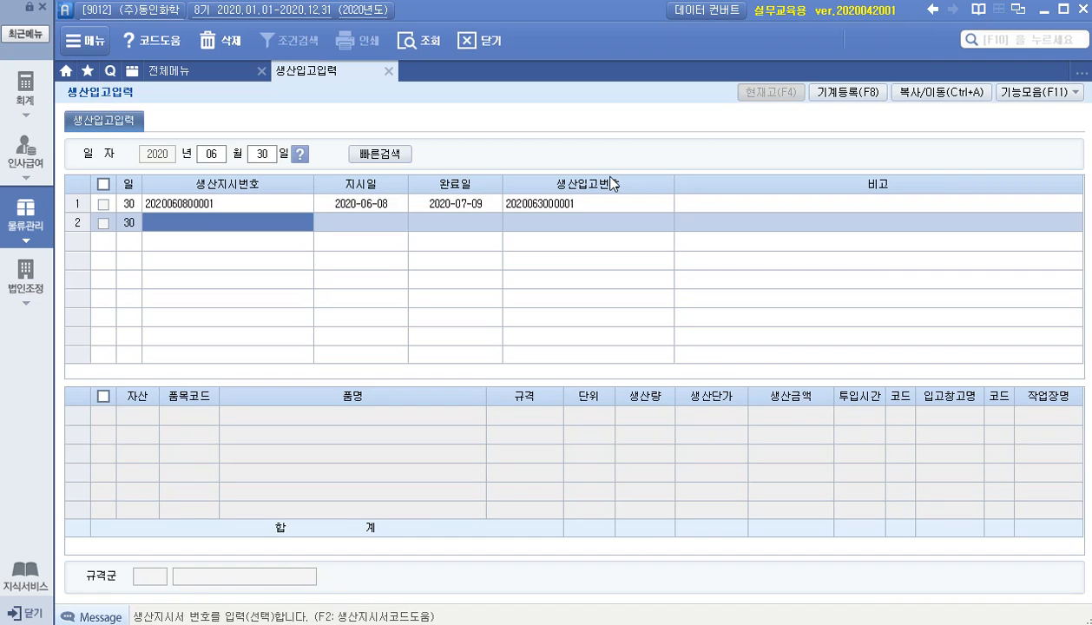
Load the 을제품 production order due 2020-06-30 on the second receipt row.
key("F2")
key("Down")
key("Return")
key("Return")
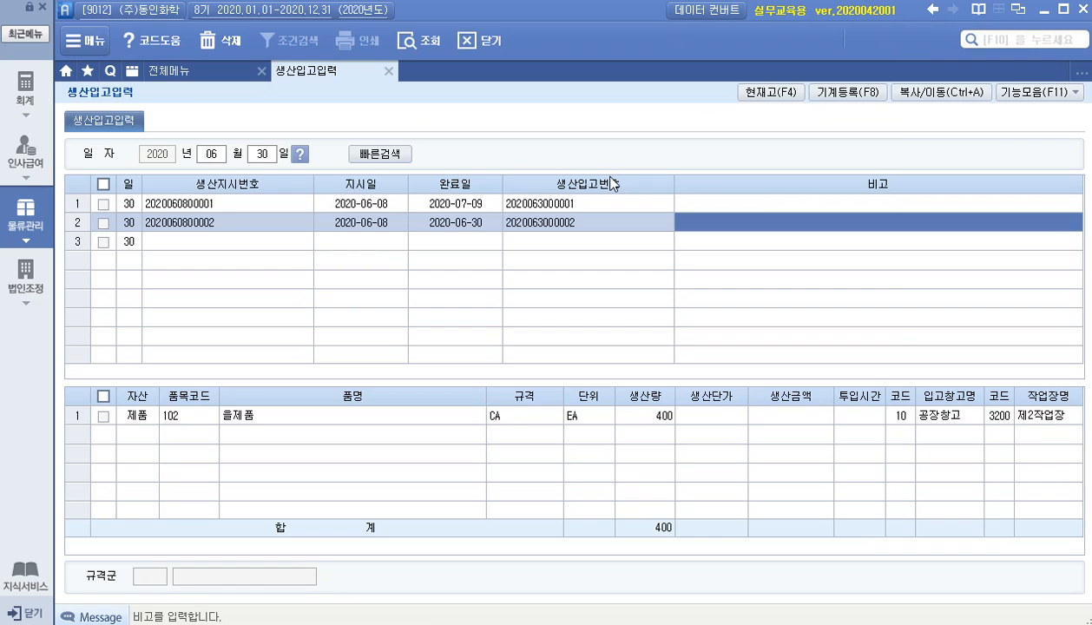
Keep the produced quantity of 을제품 at 400 and set its input hours (투입시간) to 400.
key("Return")
key("Return")
key("Return")
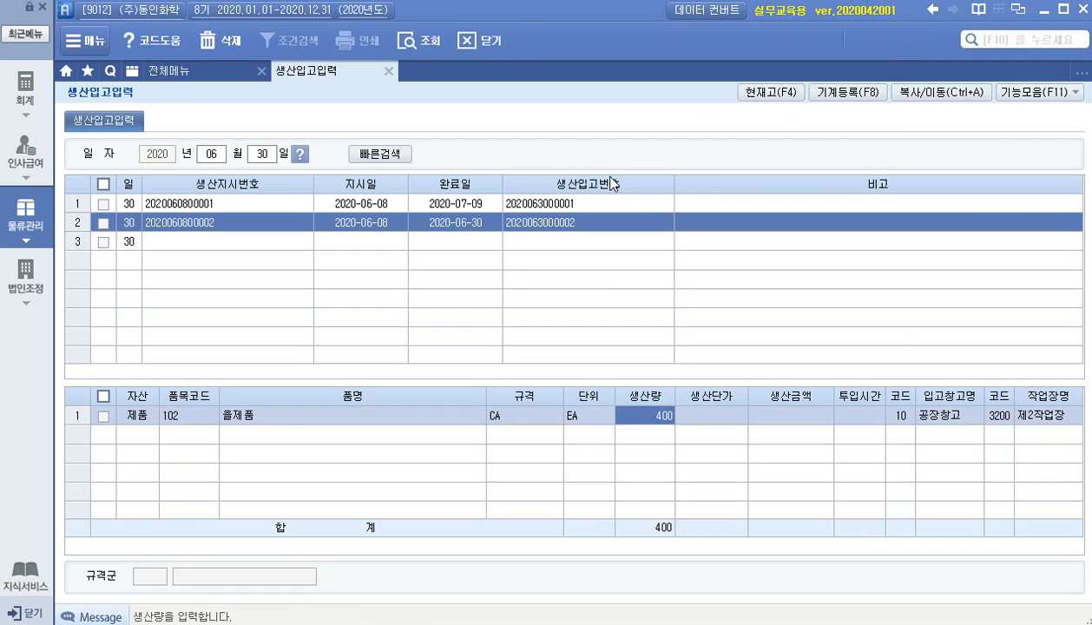
key("Return")
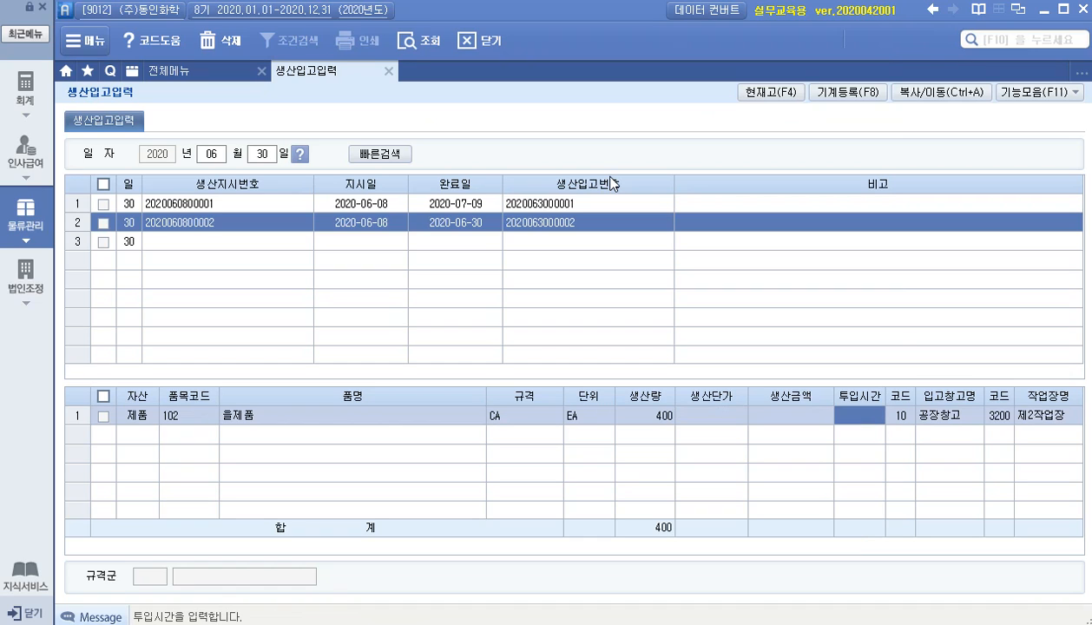
type("400")
key("Return")
key("Return")
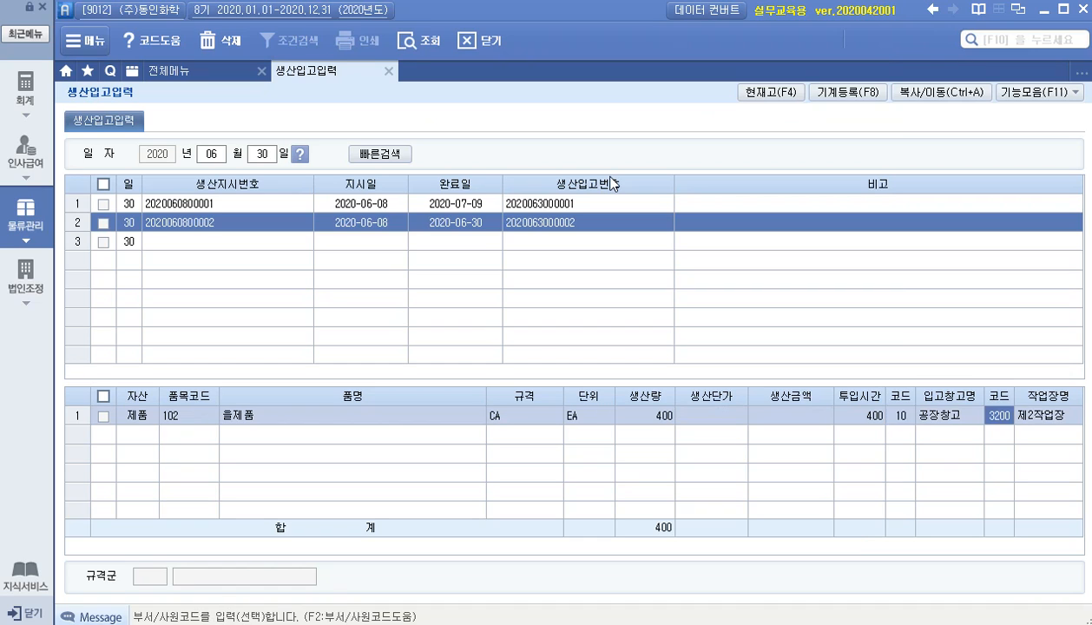
Complete the 을제품 receipt line and close the production receipt entry.
key("Return")
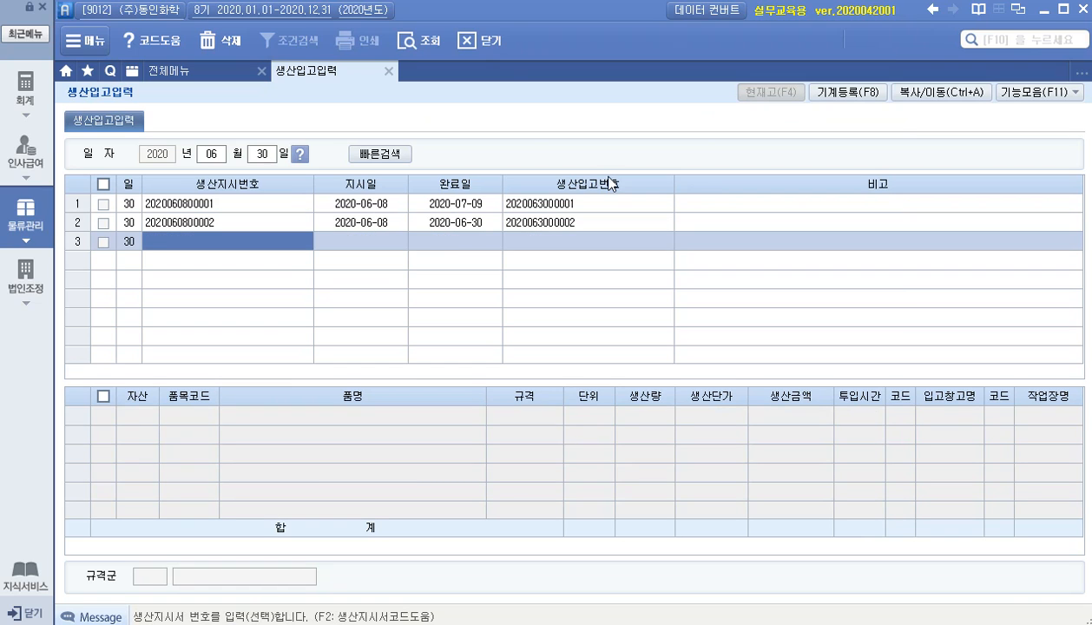
left_click(482, 44)
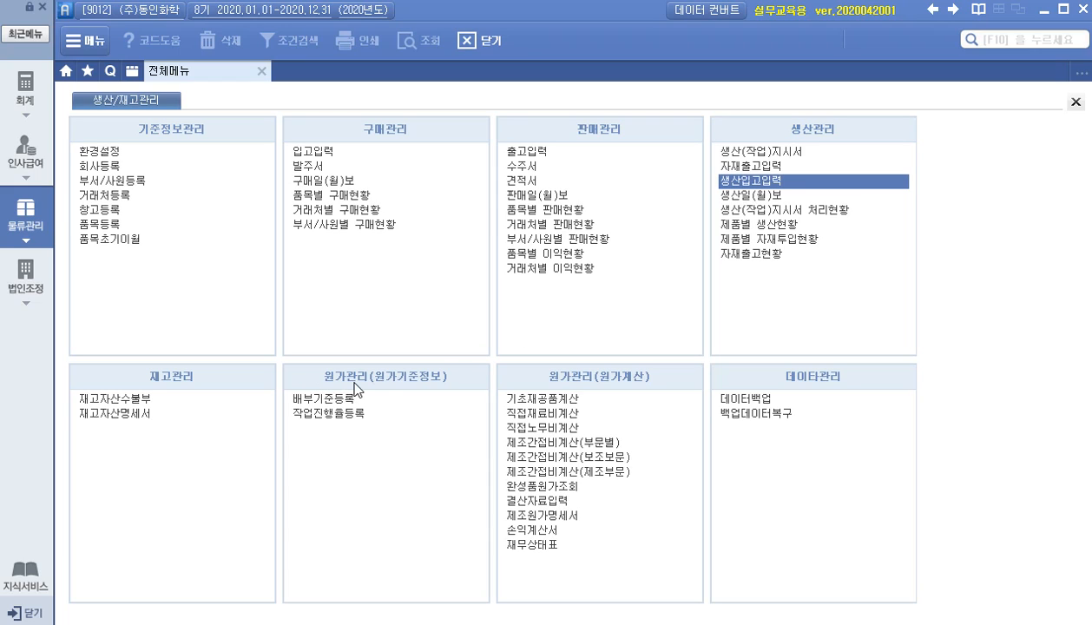
Register a progress rate (진행율) of 50 for 갑제품 in 작업진행율등록 for June 2020, and close the form.
left_click(354, 414)
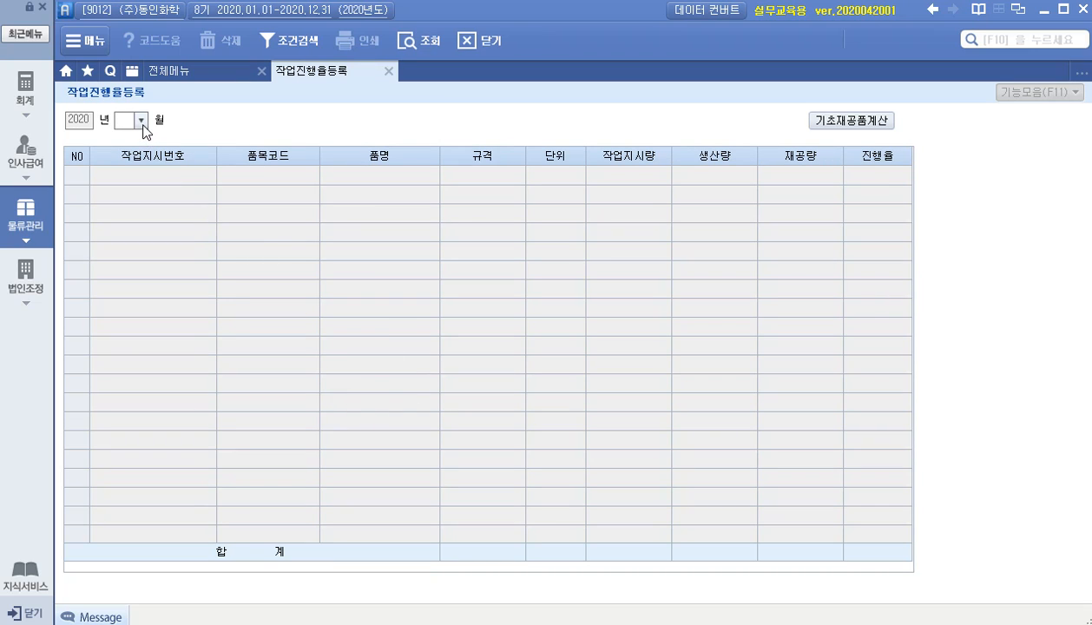
left_click(142, 122)
left_click(127, 201)
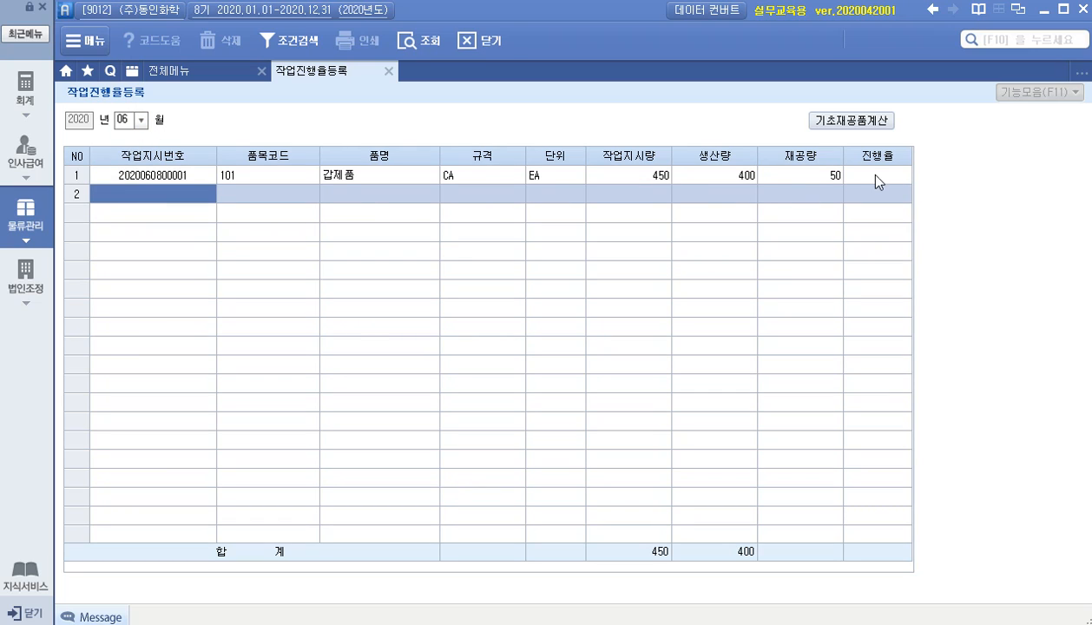
left_click(875, 175)
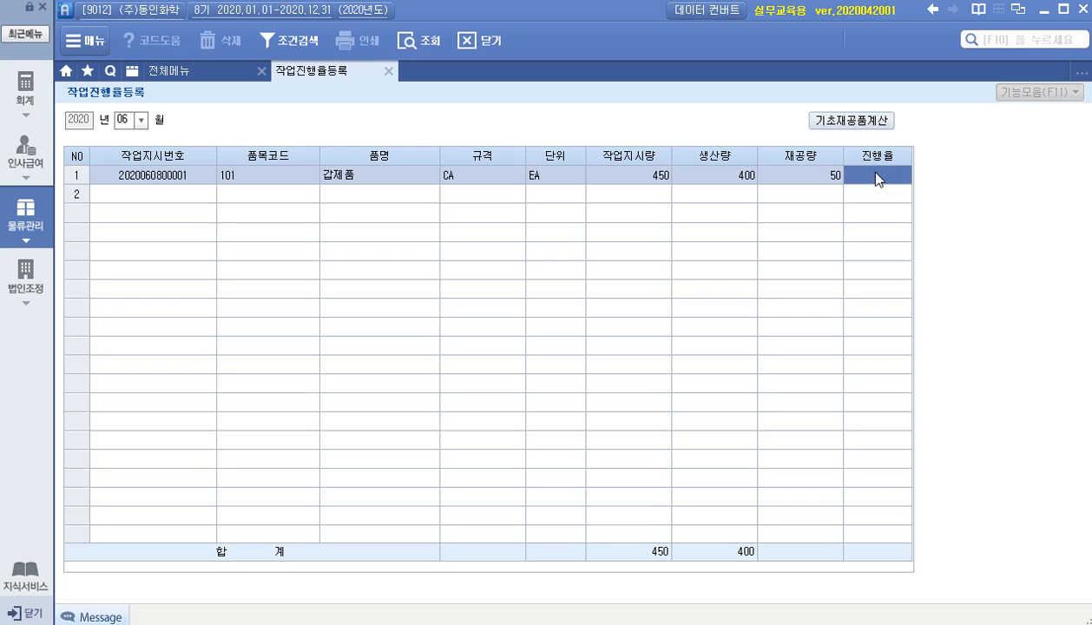
type("50")
key("Return")
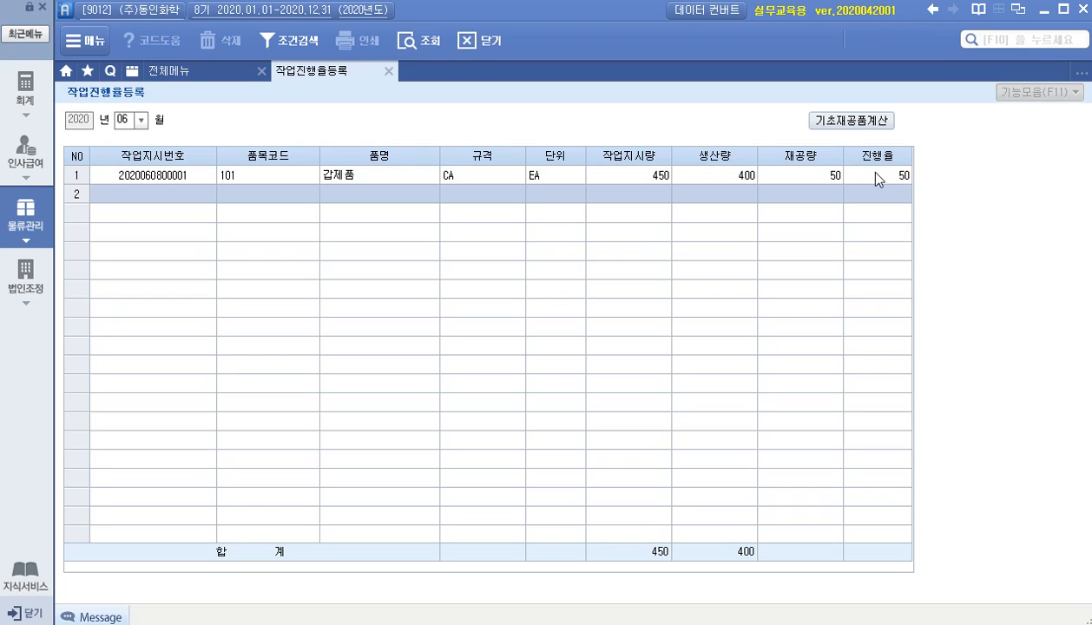
left_click(482, 35)
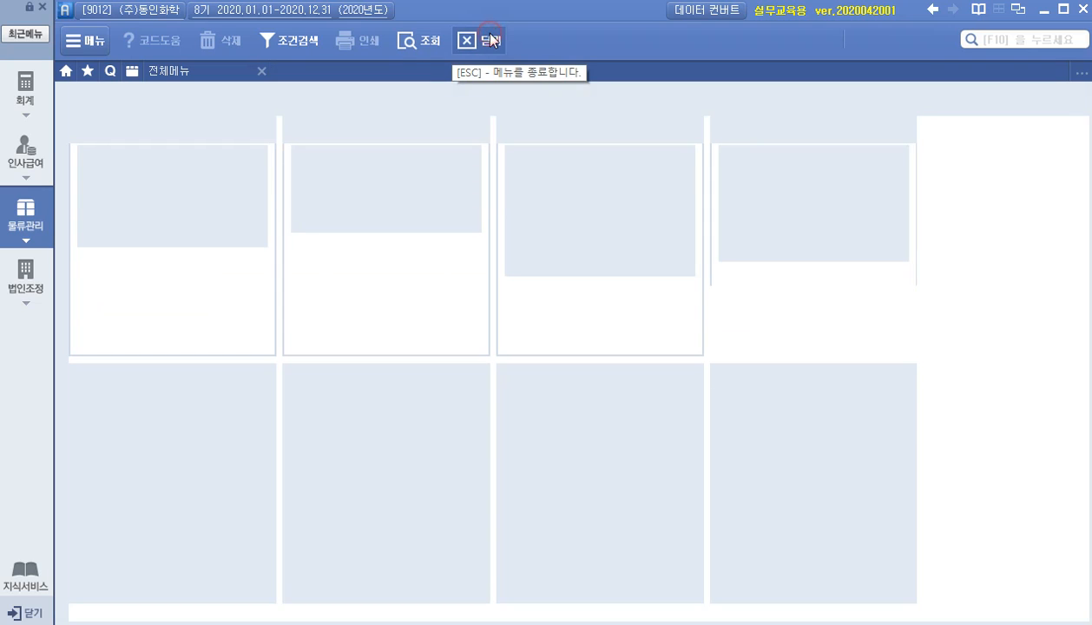
Generate the current month's labor cost allocation data (노무비배분) for June 2020 in 배부기준등록.
left_click(345, 398)
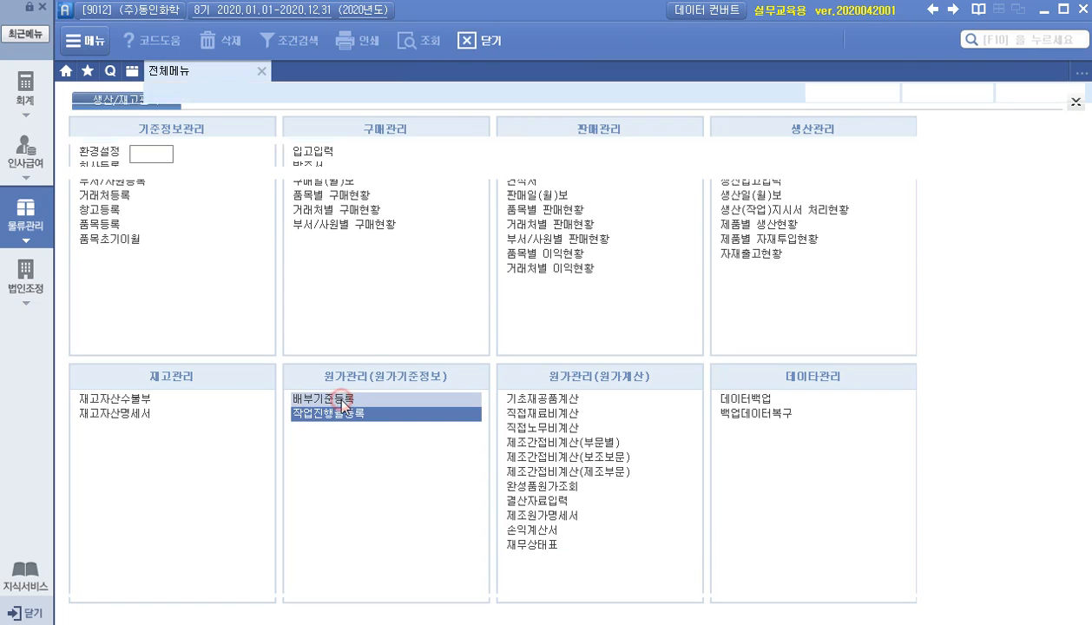
left_click(165, 153)
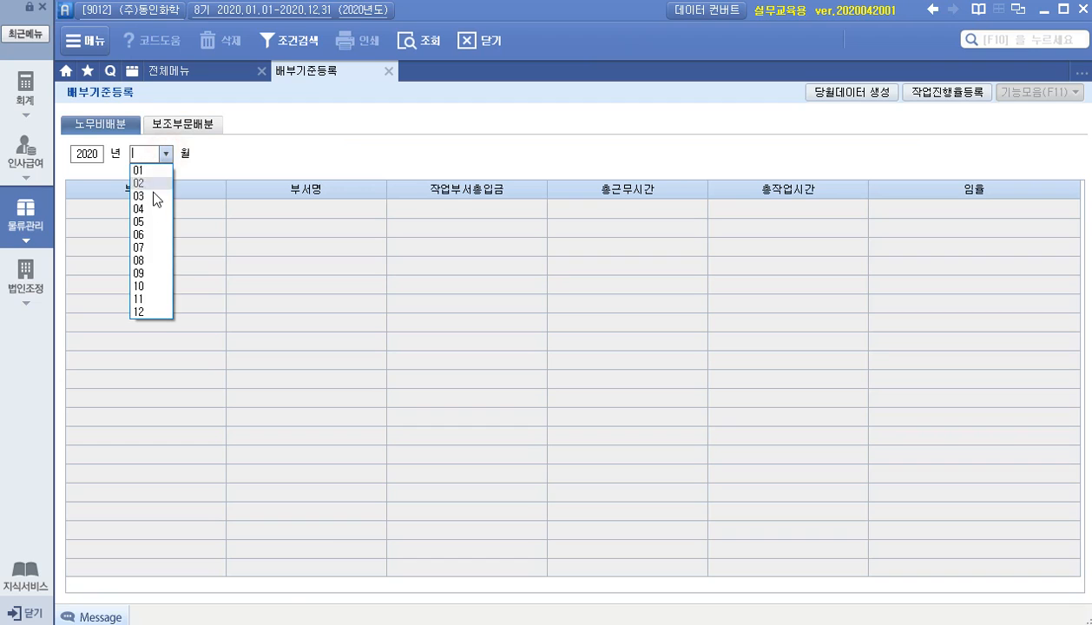
left_click(146, 234)
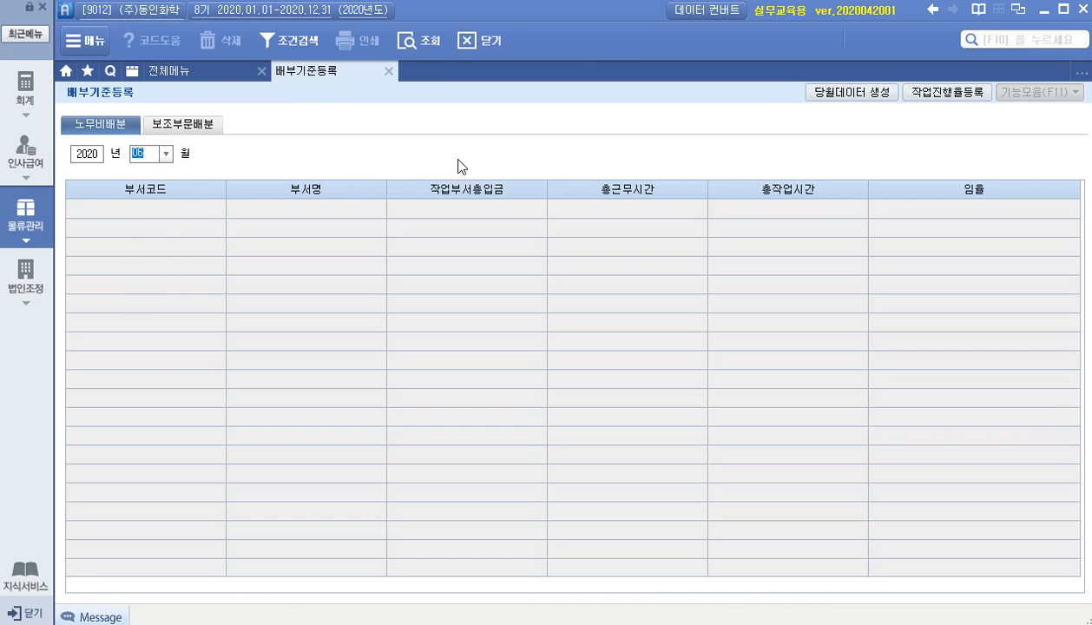
left_click(844, 94)
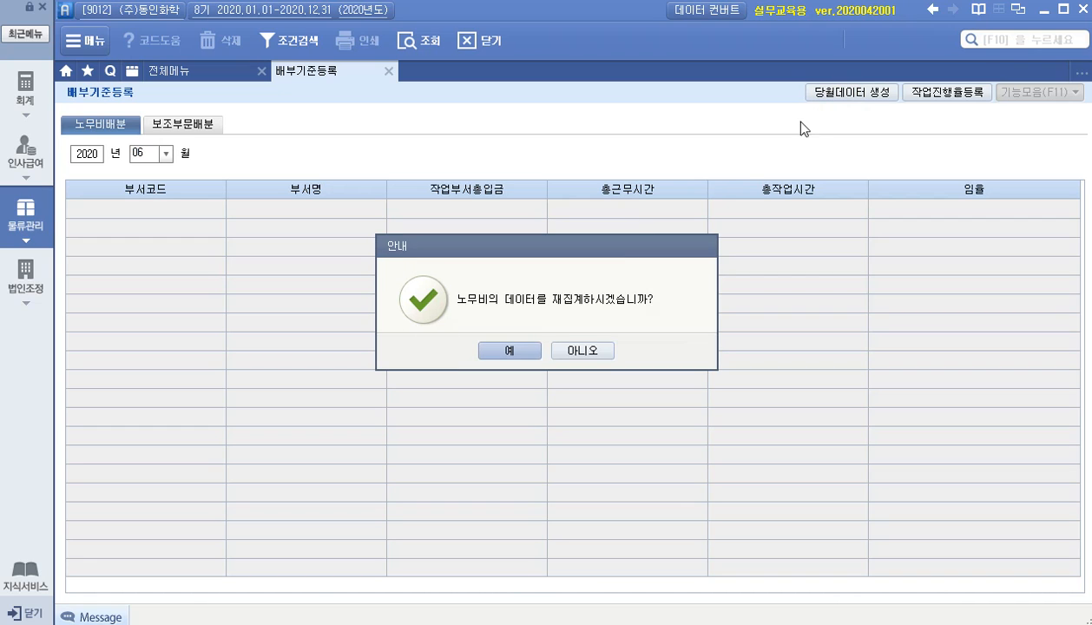
left_click(510, 349)
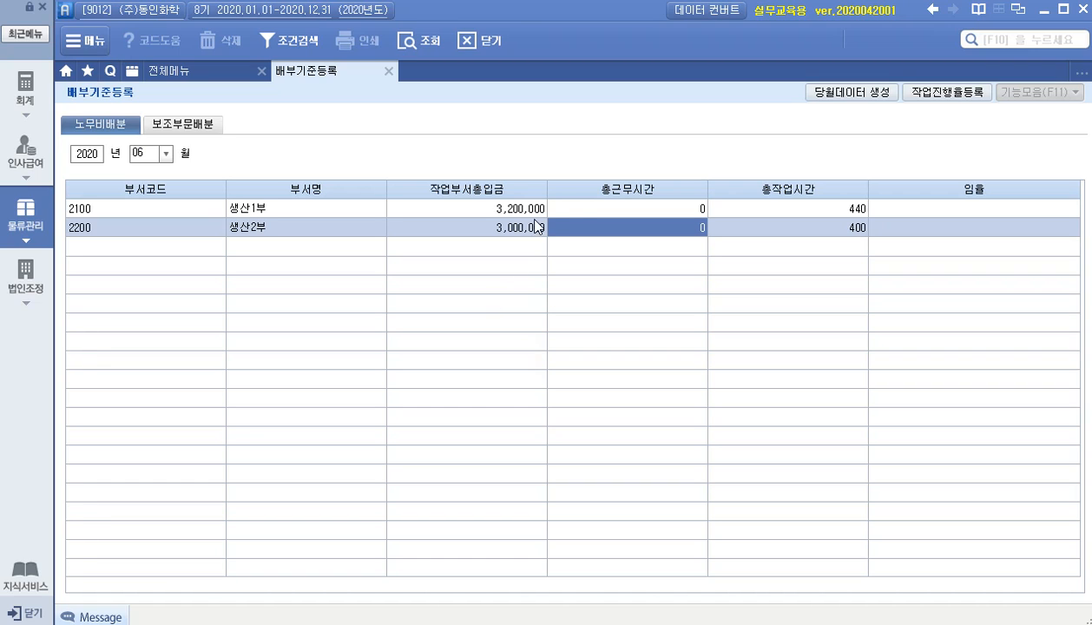
Set the total working hours (총근무시간) to 500 for 생산1부 and 600 for 생산2부.
left_click(601, 213)
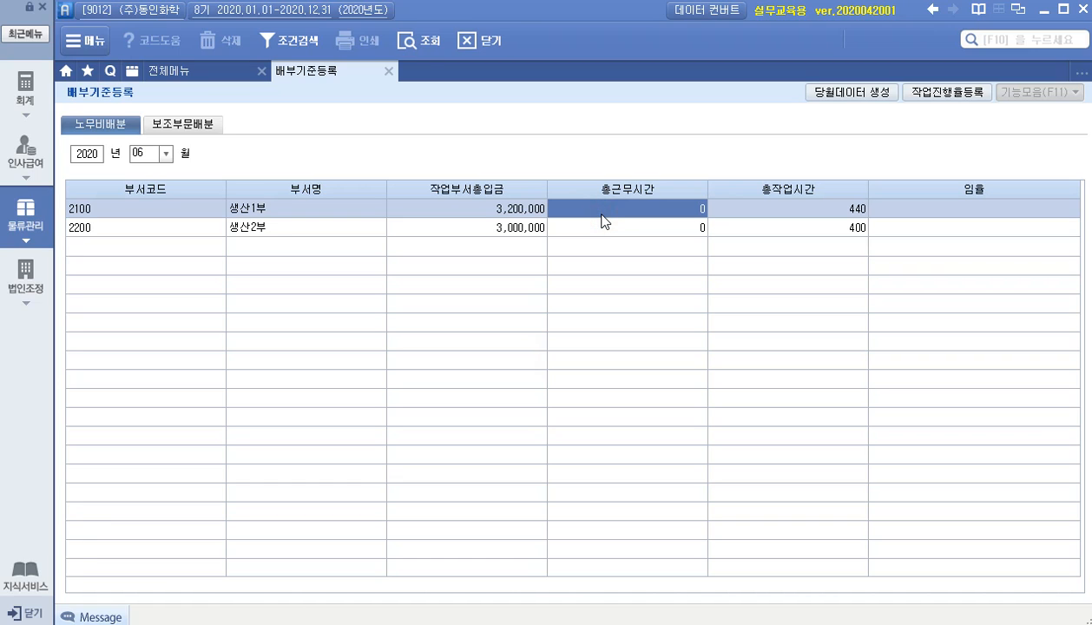
type("500")
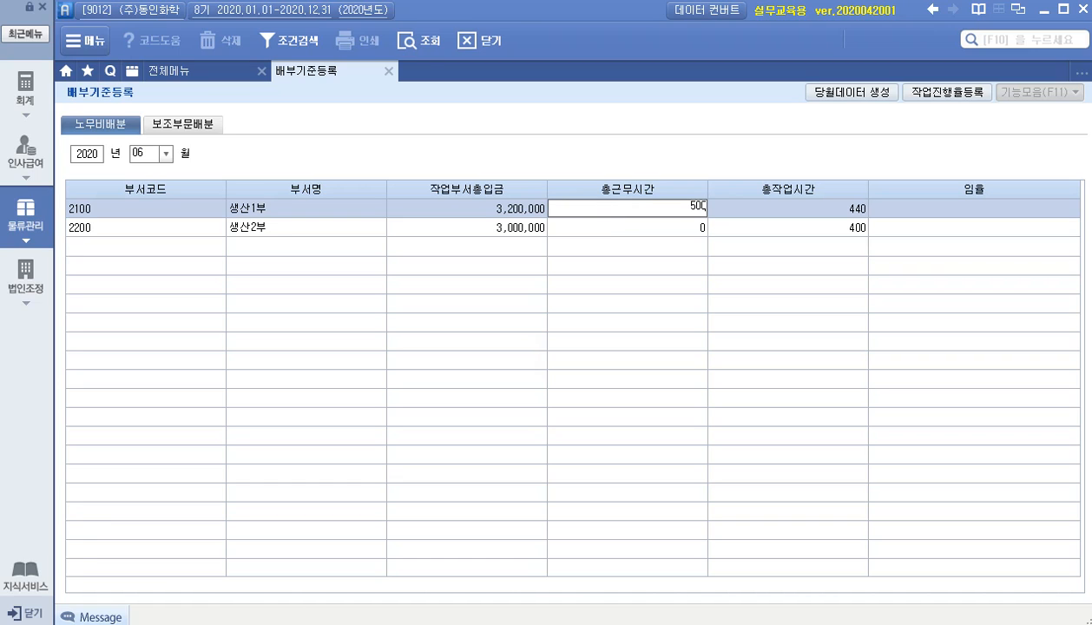
key("Return")
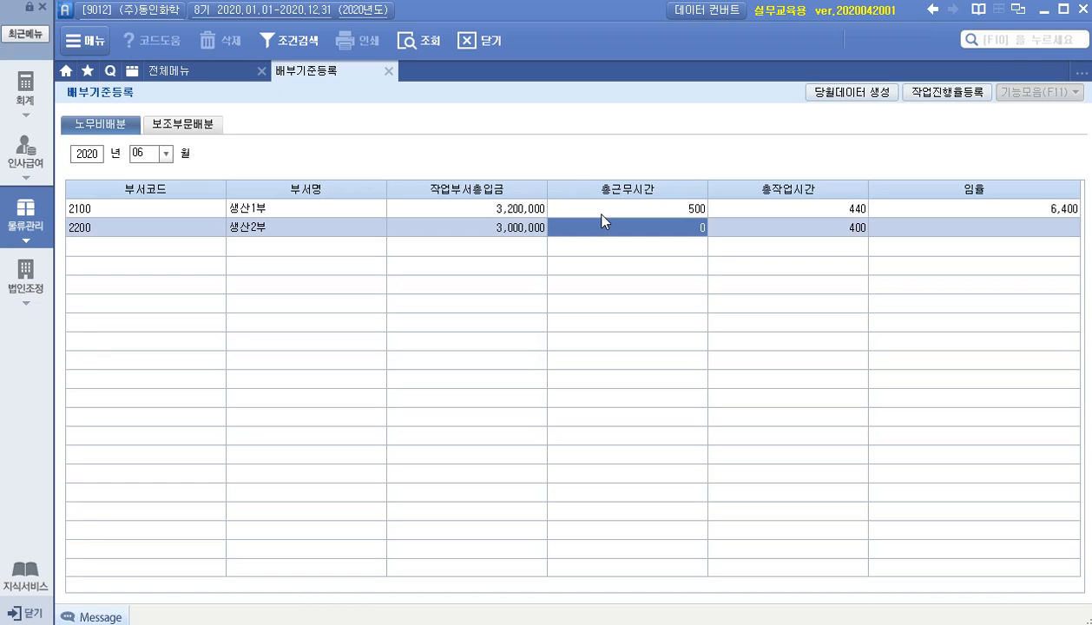
type("600")
key("Return")
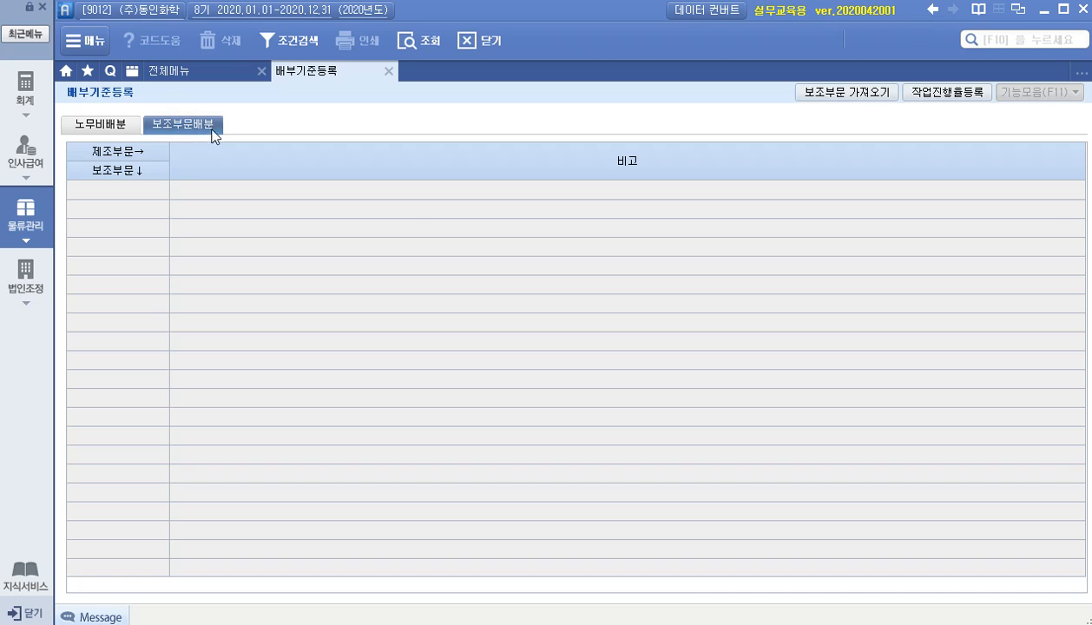
Import the support departments for 보조부문배분 and allocate 바이오부문 20 to 생산1부 and 80 to 생산2부.
left_click(843, 94)
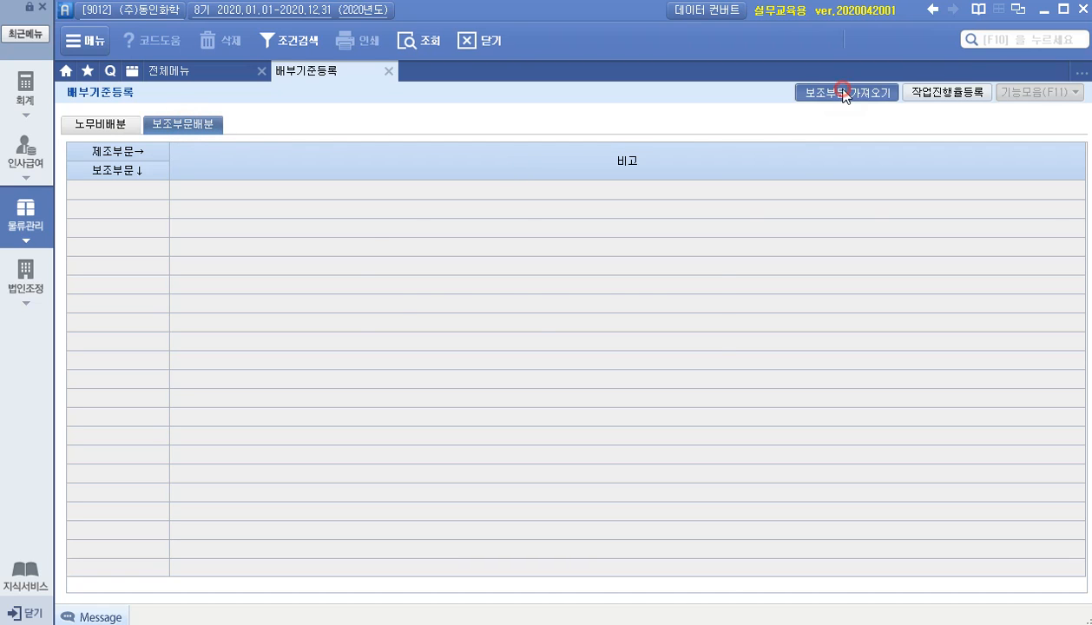
left_click(529, 353)
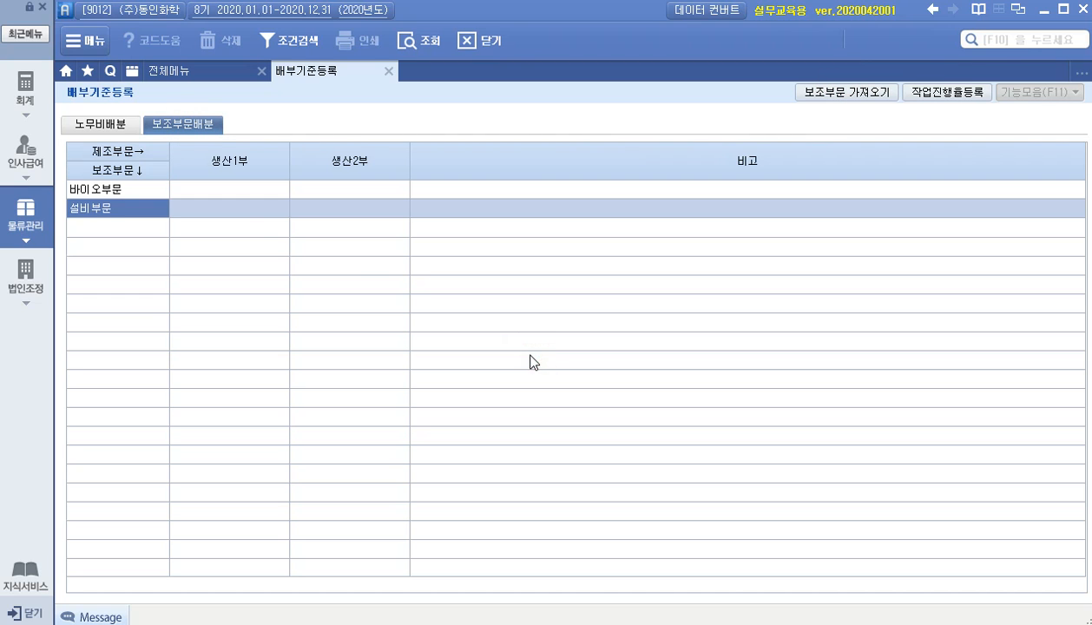
left_click(238, 190)
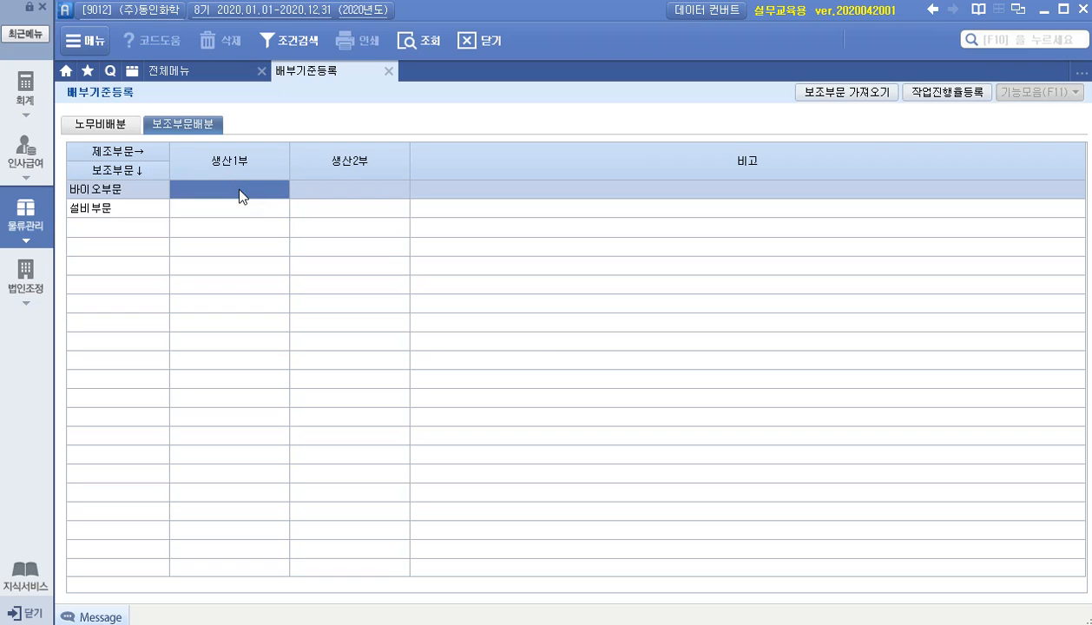
type("20")
key("Return")
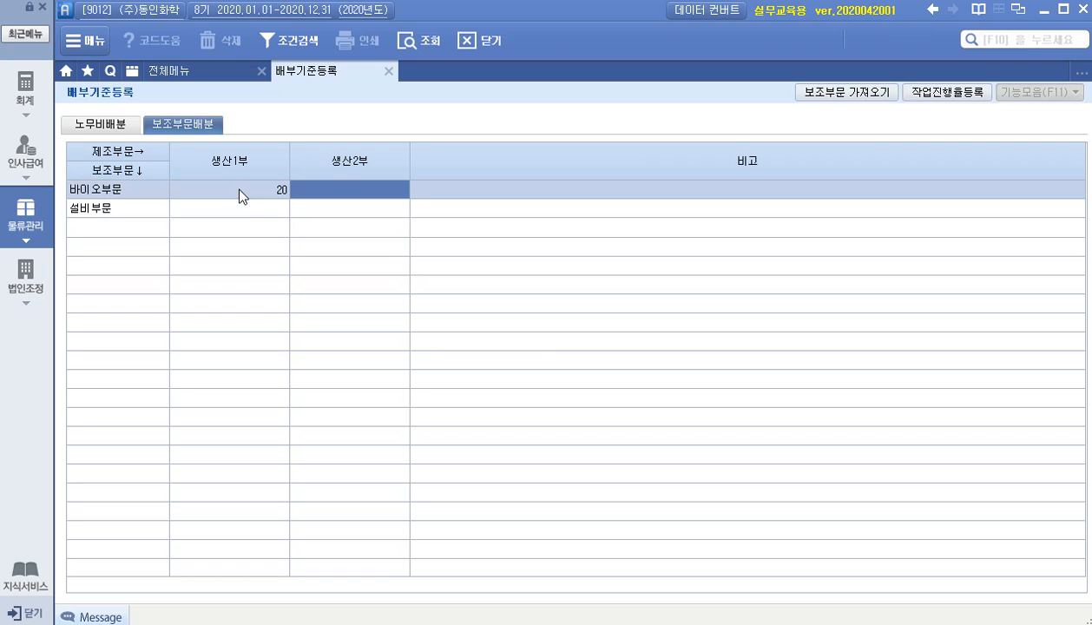
type("80")
key("Return")
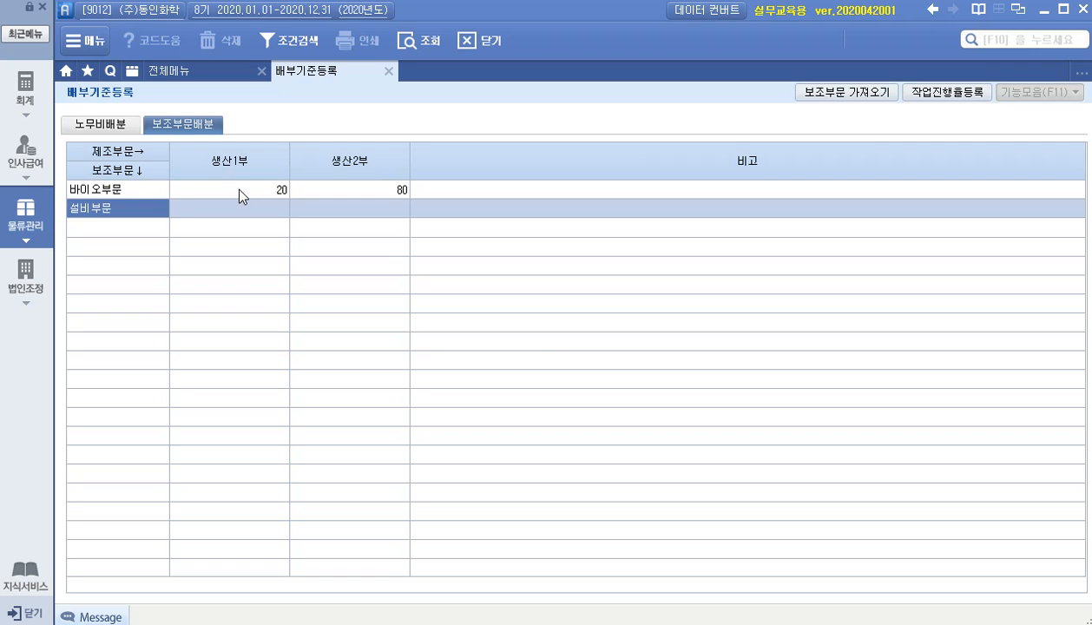
Allocate 설비부문 50 to 생산1부 and 50 to 생산2부, and close the allocation standards.
type("50")
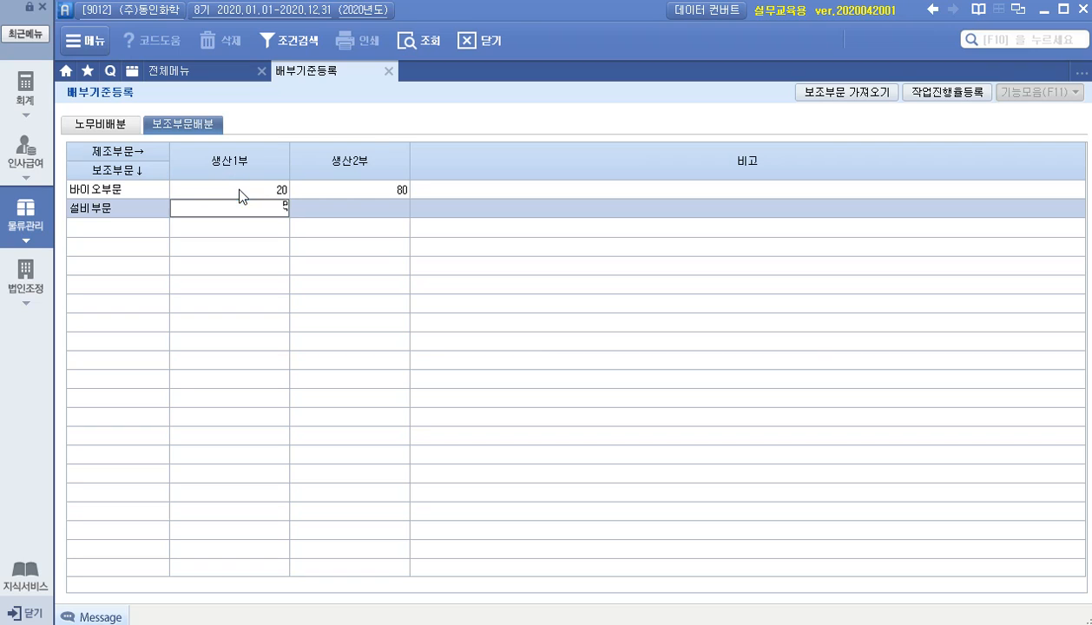
key("Return")
type("50")
key("Return")
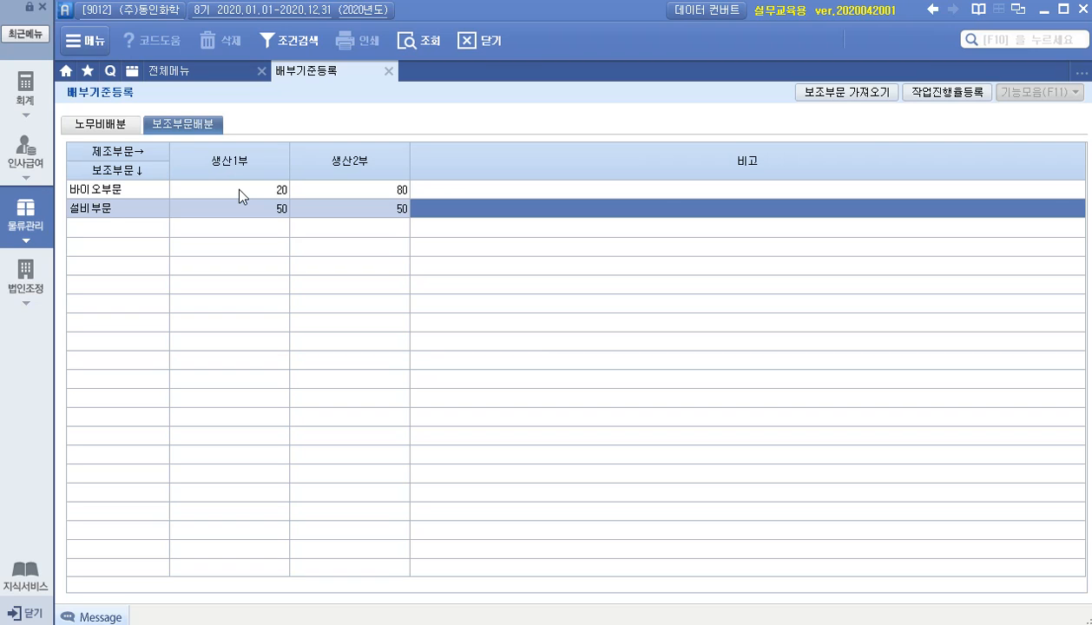
left_click(460, 41)
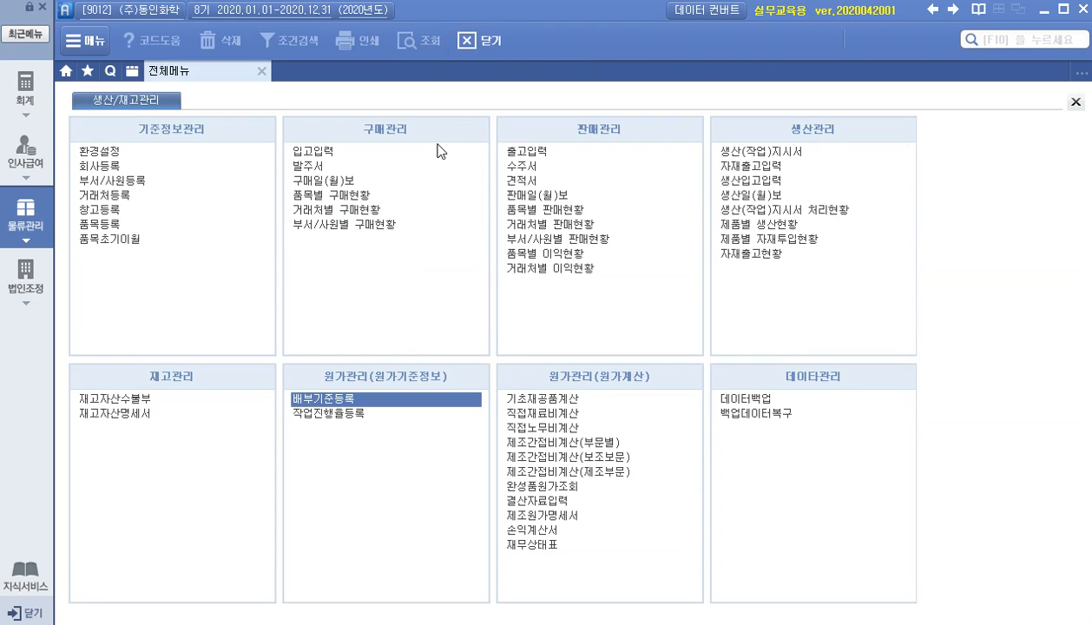
Check the beginning work-in-process calculation (기초재공품계산) for June 2020 and close it.
left_click(525, 401)
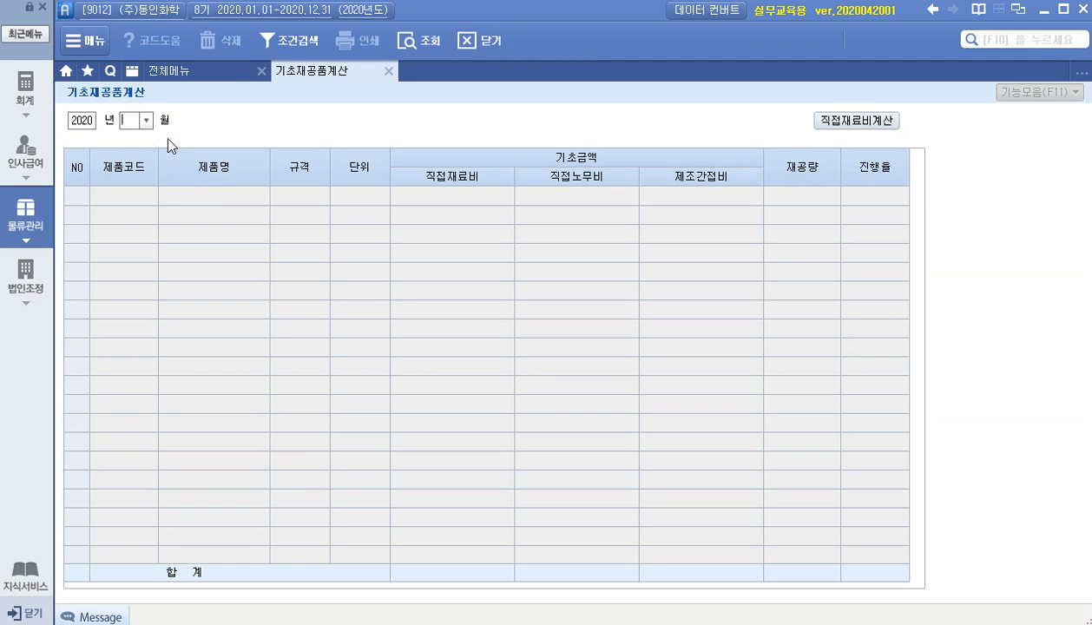
left_click(146, 120)
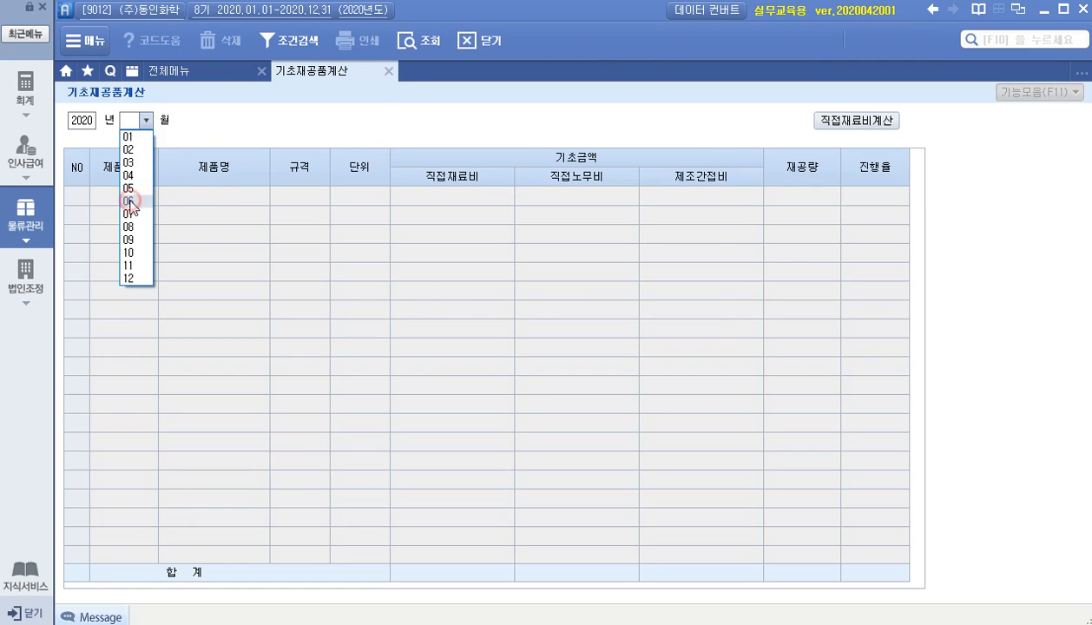
left_click(130, 202)
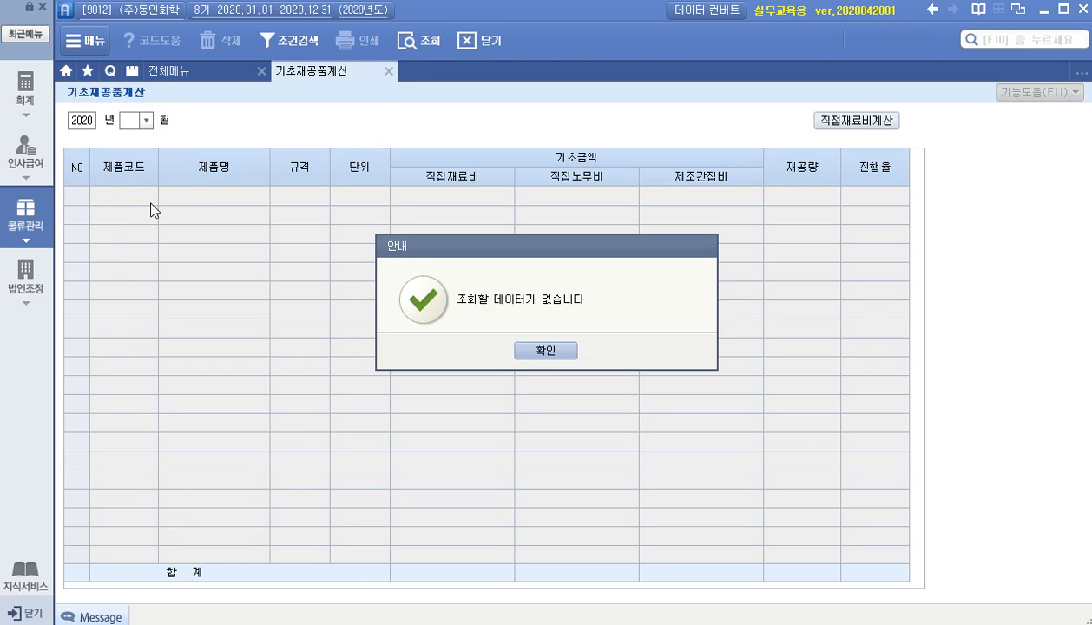
left_click(545, 351)
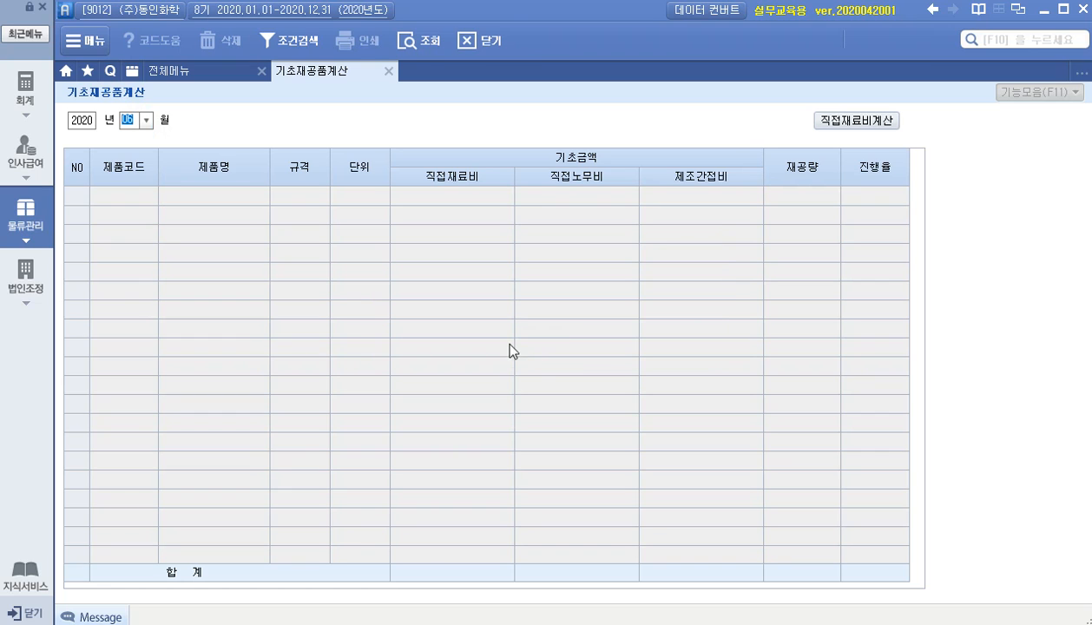
left_click(471, 40)
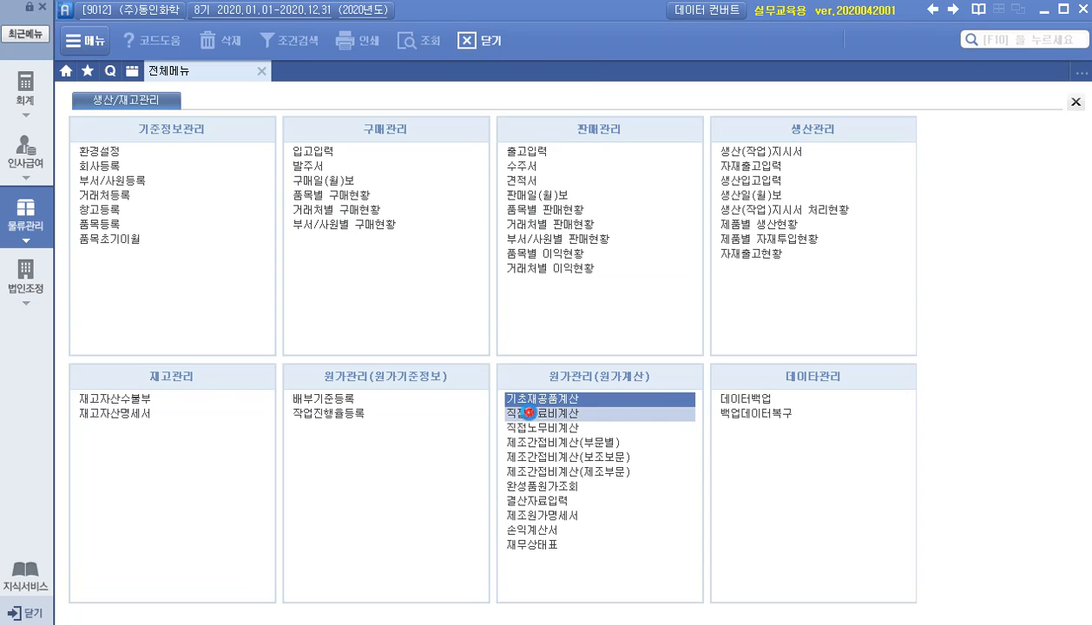
Load the direct material cost calculation (직접재료비계산) for June 2020.
left_click(526, 413)
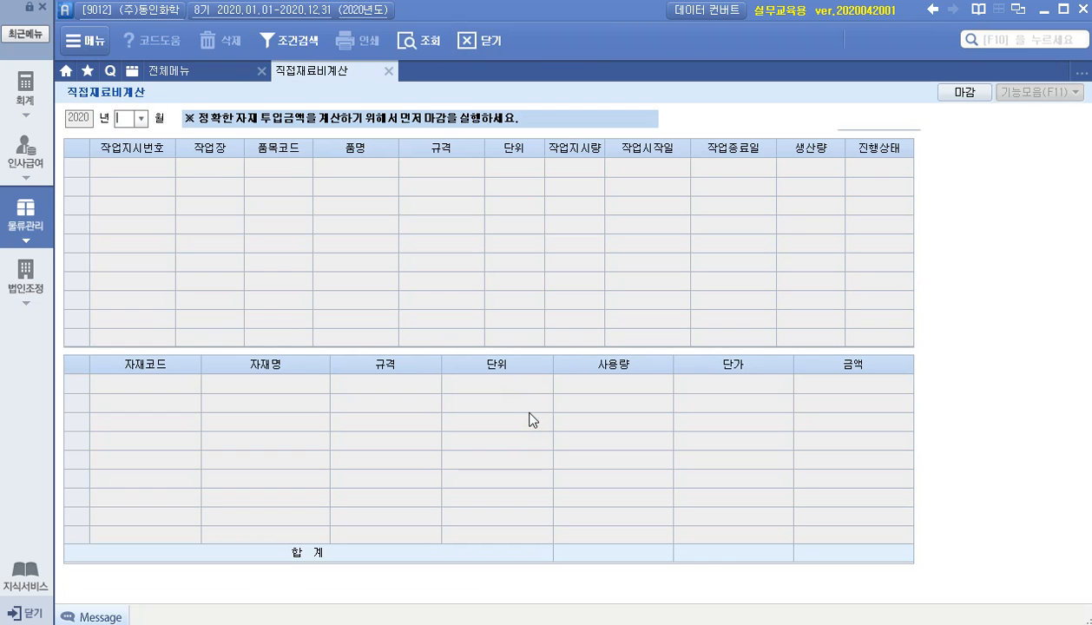
left_click(140, 118)
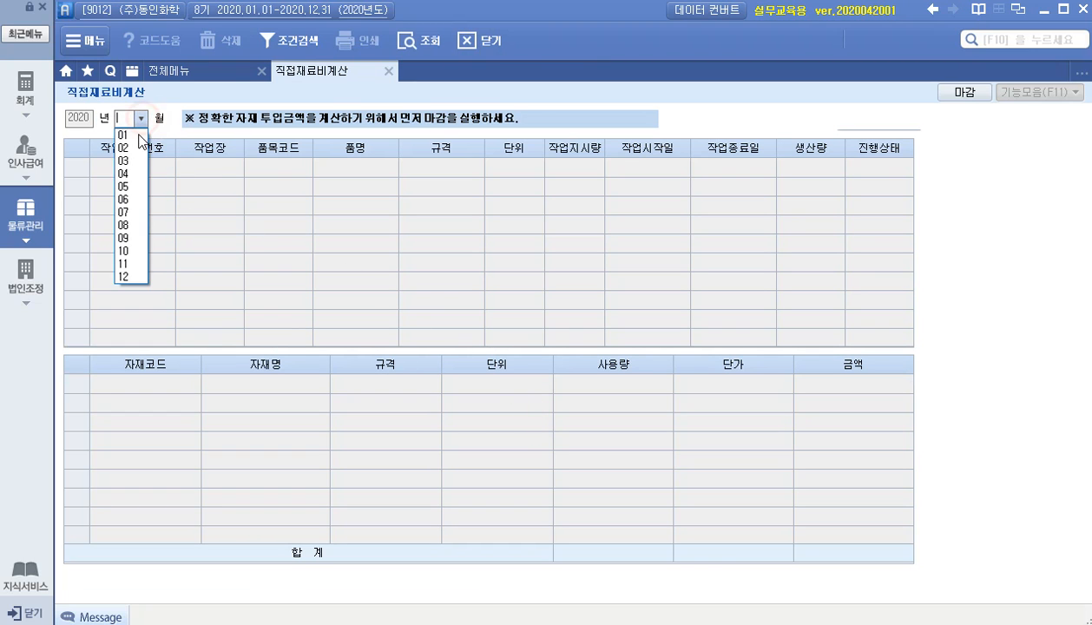
left_click(128, 199)
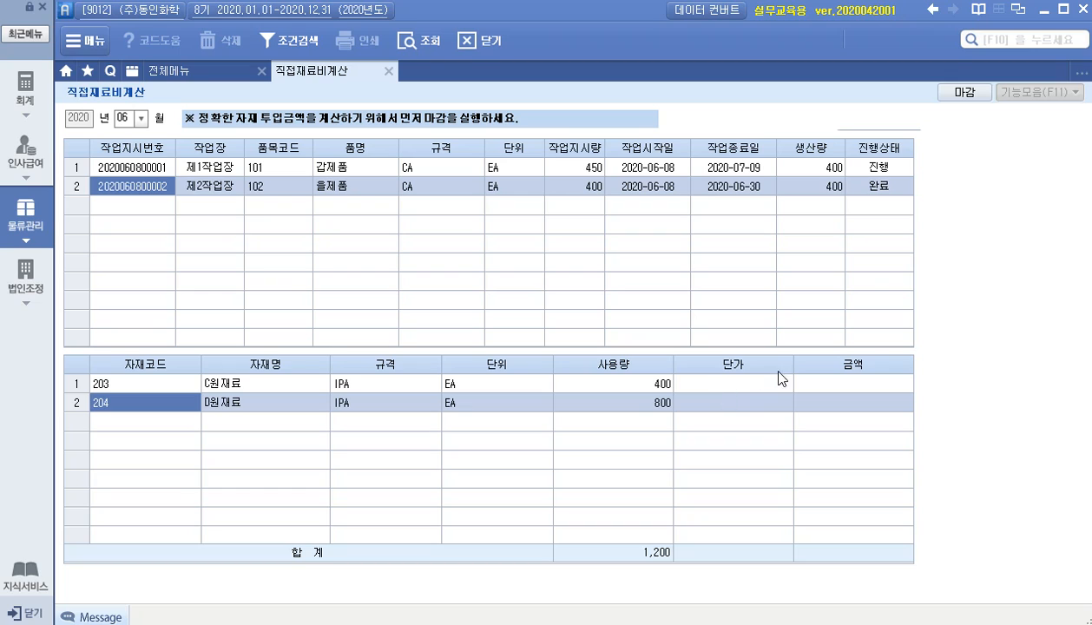
Run a batch closing (일괄마감) of the inventory from the direct material cost calculation, and close the inventory ledger.
left_click(967, 92)
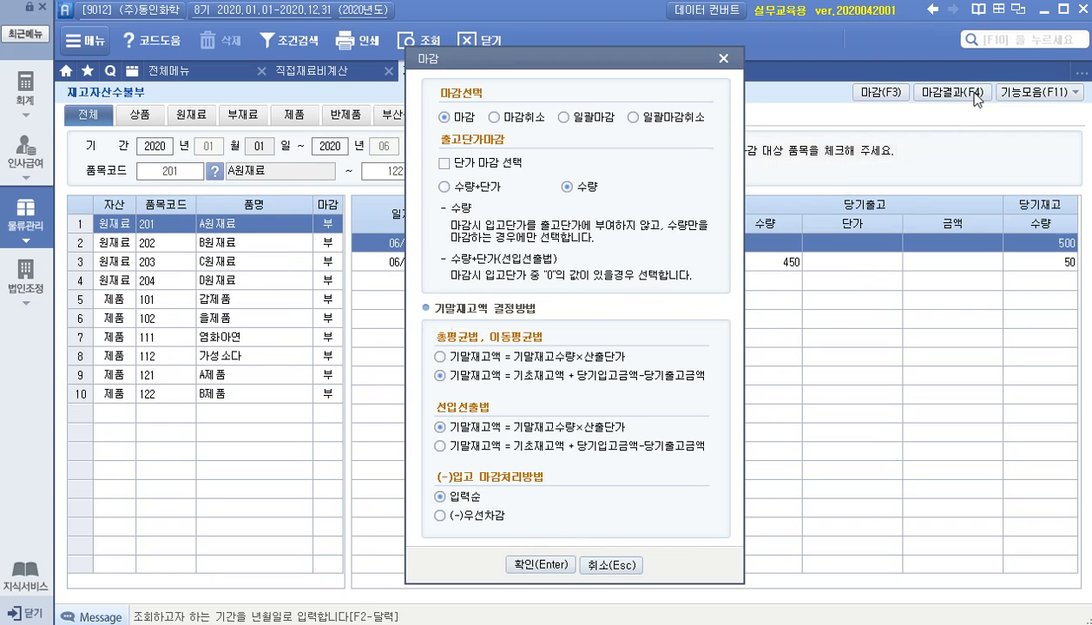
left_click(563, 117)
left_click(538, 565)
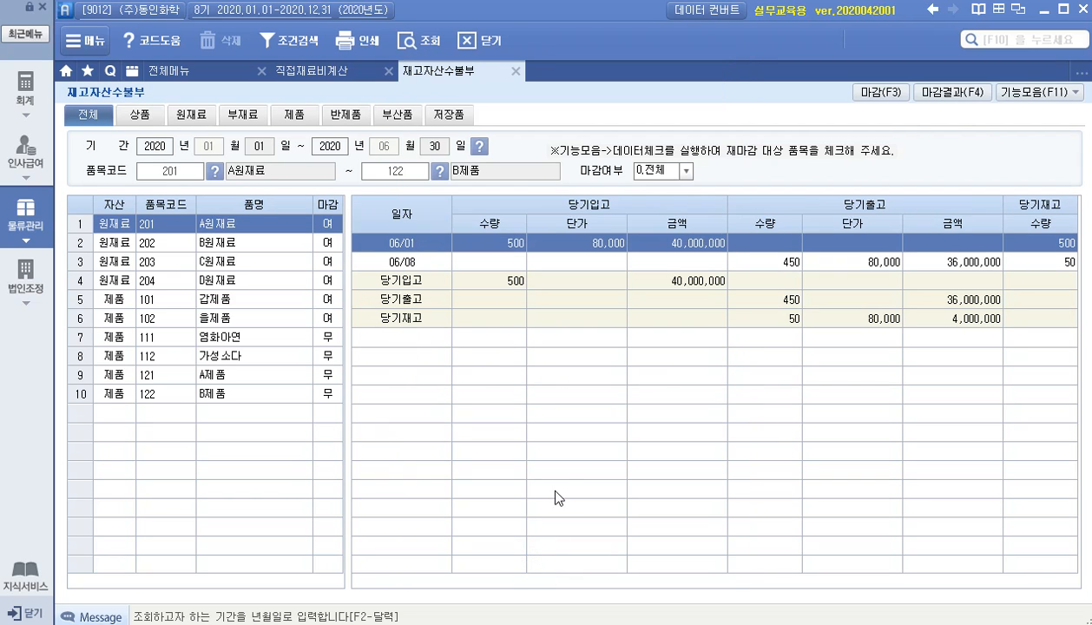
left_click(475, 40)
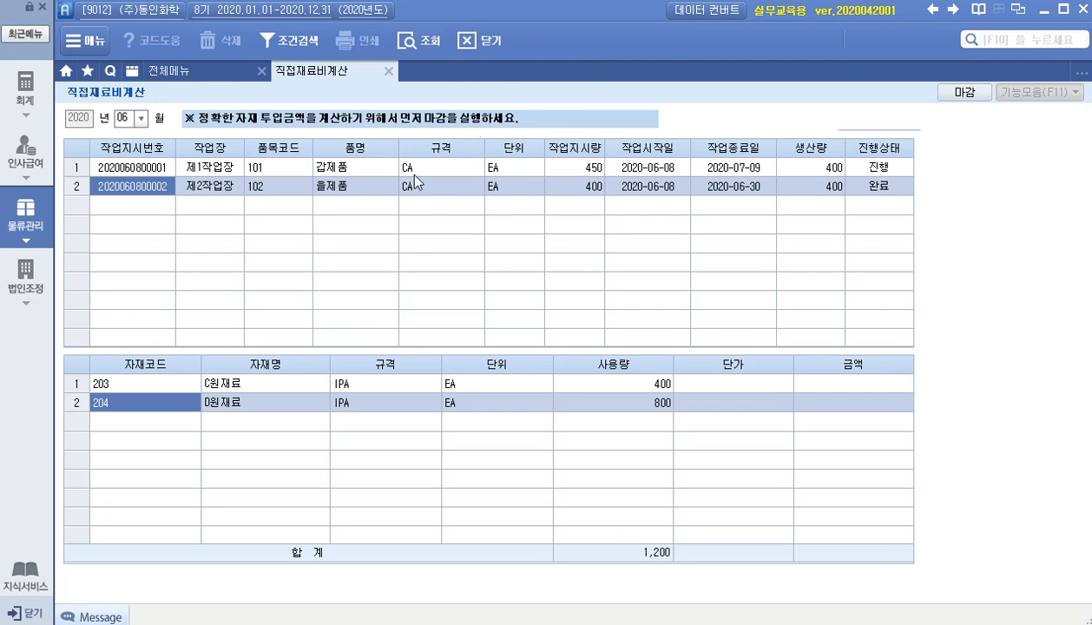
Compare the June 2020 direct material costs of the 갑제품 and 을제품 work orders, and close the calculation.
left_click(391, 165)
left_click(420, 184)
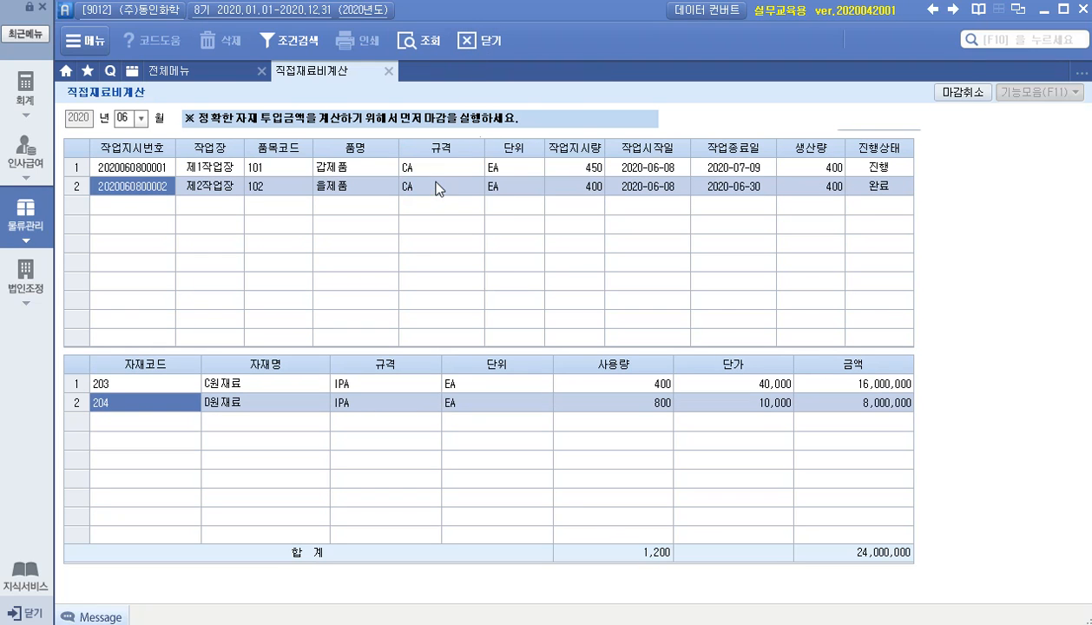
left_click(441, 168)
left_click(441, 186)
left_click(445, 169)
left_click(446, 186)
left_click(450, 167)
left_click(449, 186)
left_click(450, 168)
left_click(450, 188)
left_click(450, 171)
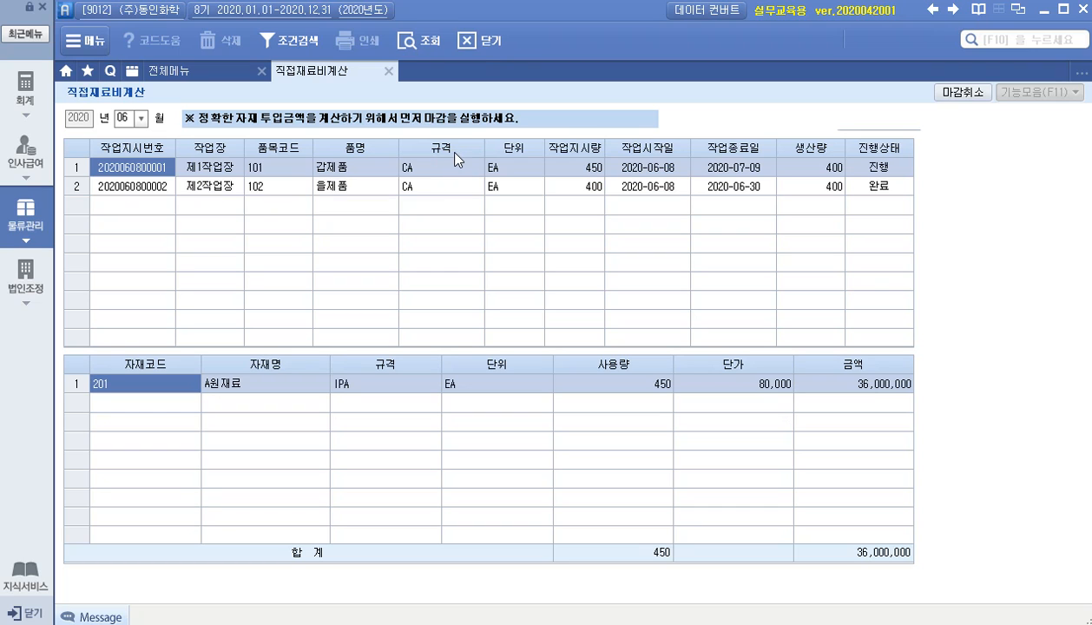
left_click(479, 51)
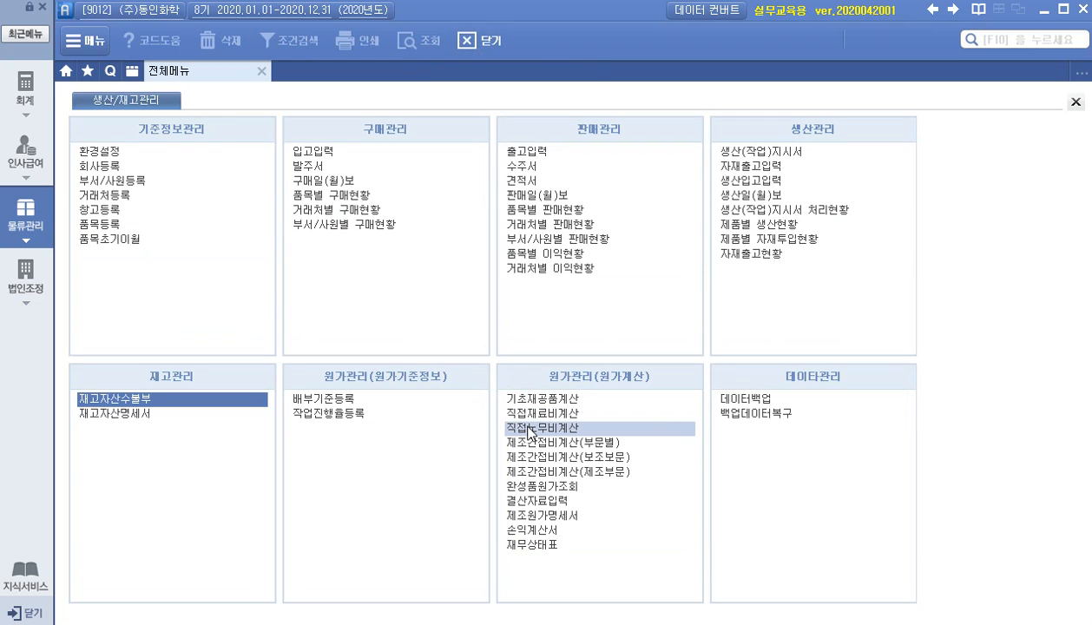
Run the direct labor cost calculation (직접노무비계산) for June 2020 and close it.
left_click(528, 428)
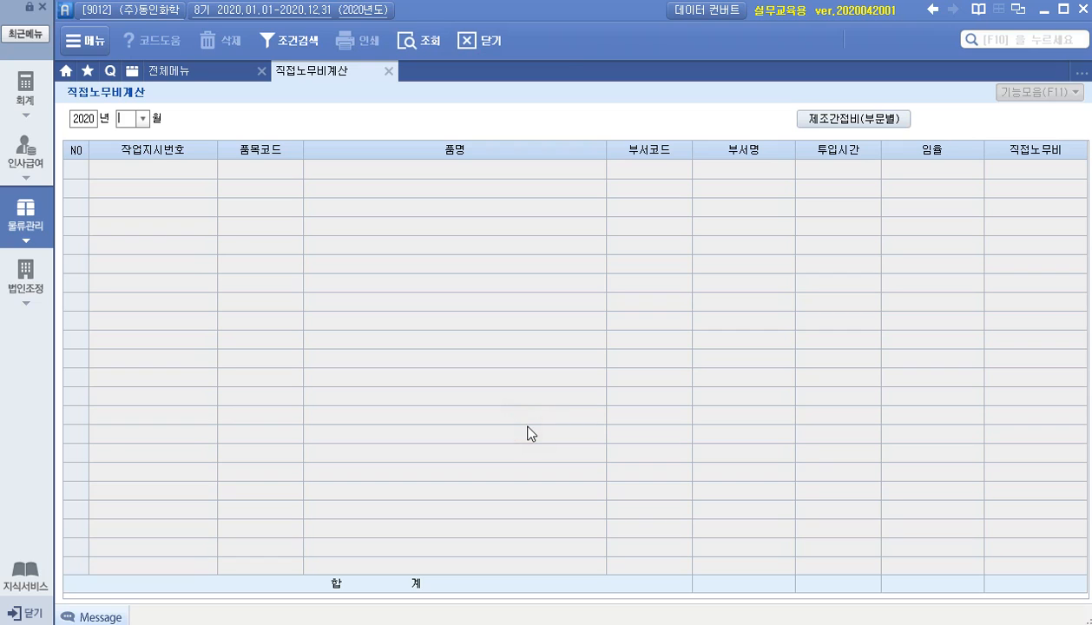
left_click(143, 118)
left_click(125, 200)
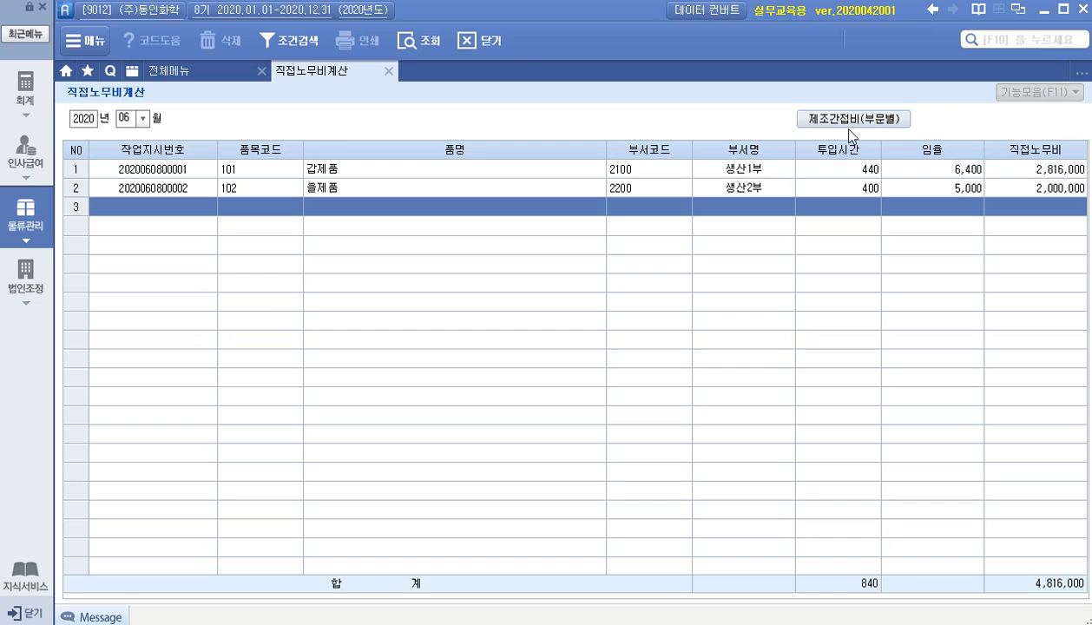
left_click(483, 40)
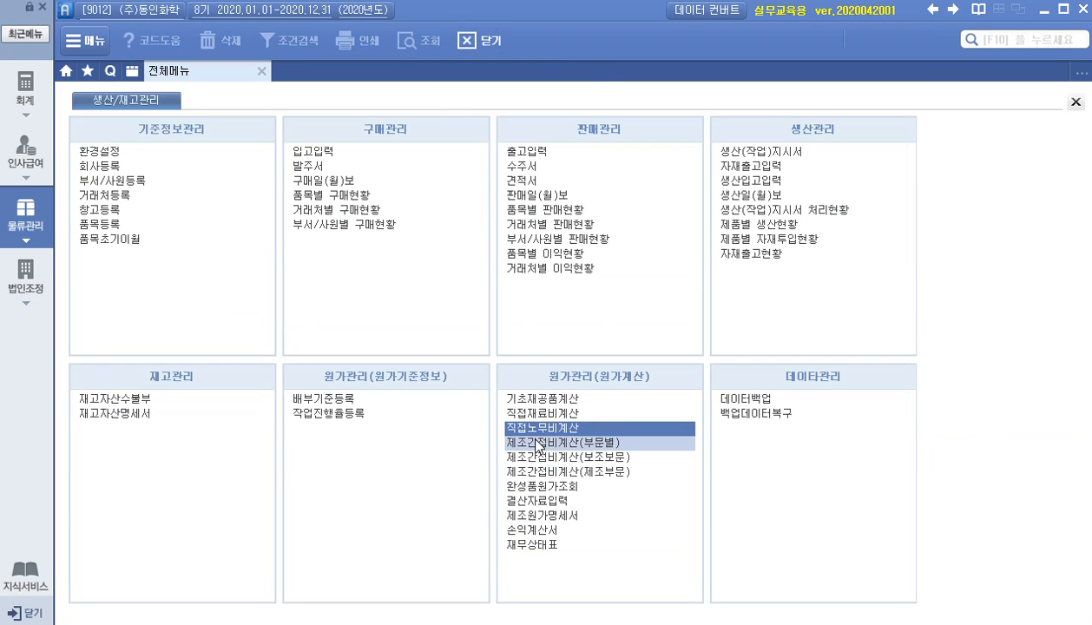
Run the departmental manufacturing overhead calculation (제조간접비계산(부문별)) for June 2020 and close it.
left_click(538, 444)
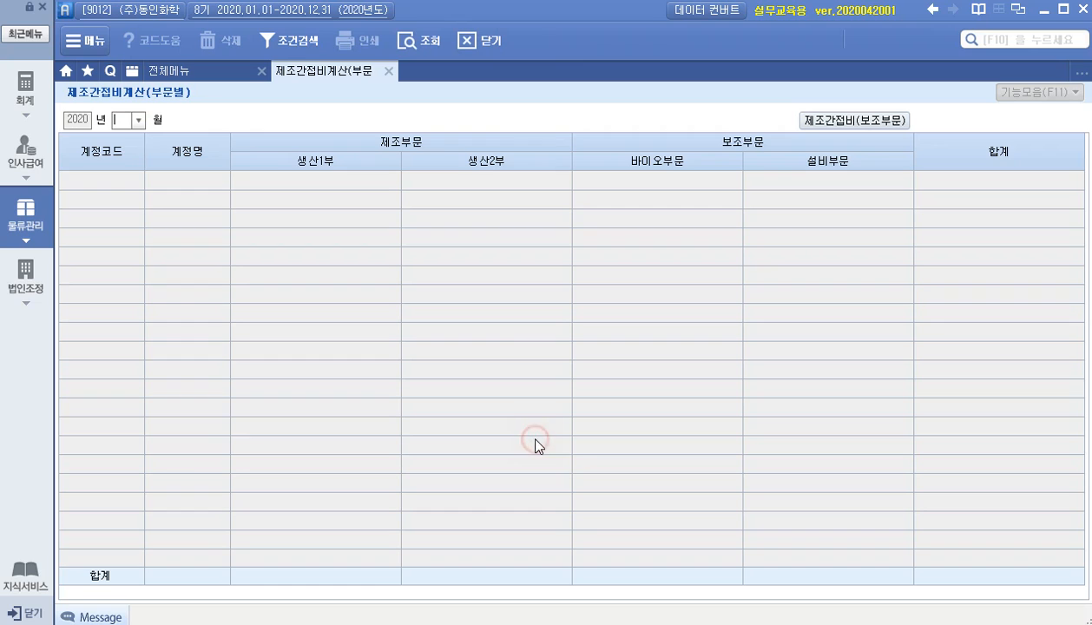
left_click(137, 120)
left_click(126, 202)
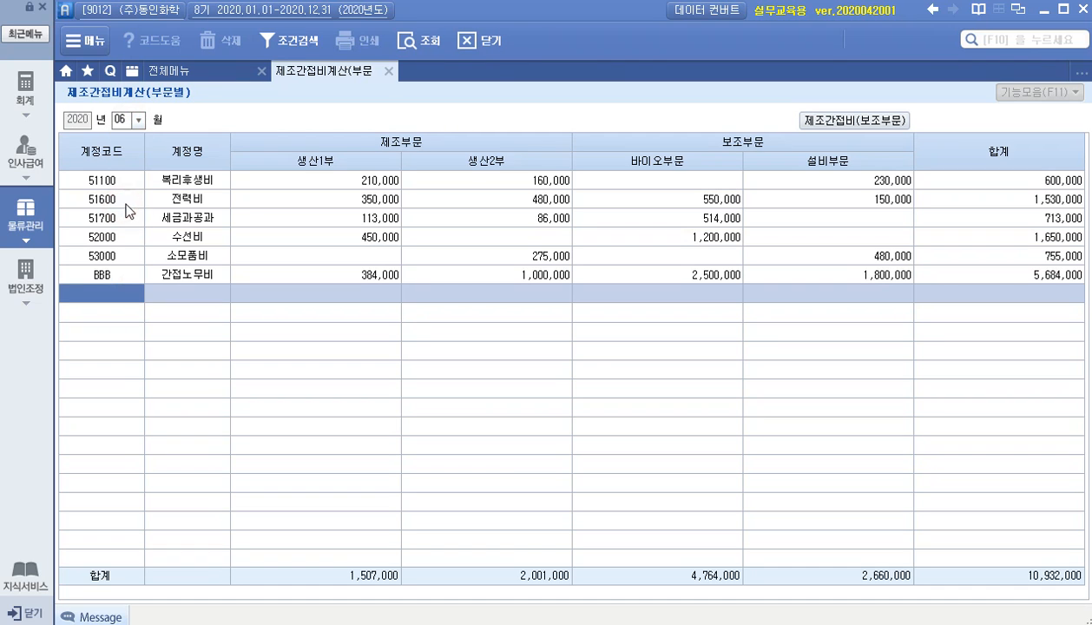
left_click(465, 41)
Run the service department overhead calculation (제조간접비계산(보조보문)) for June 2020 and close it.
left_click(573, 458)
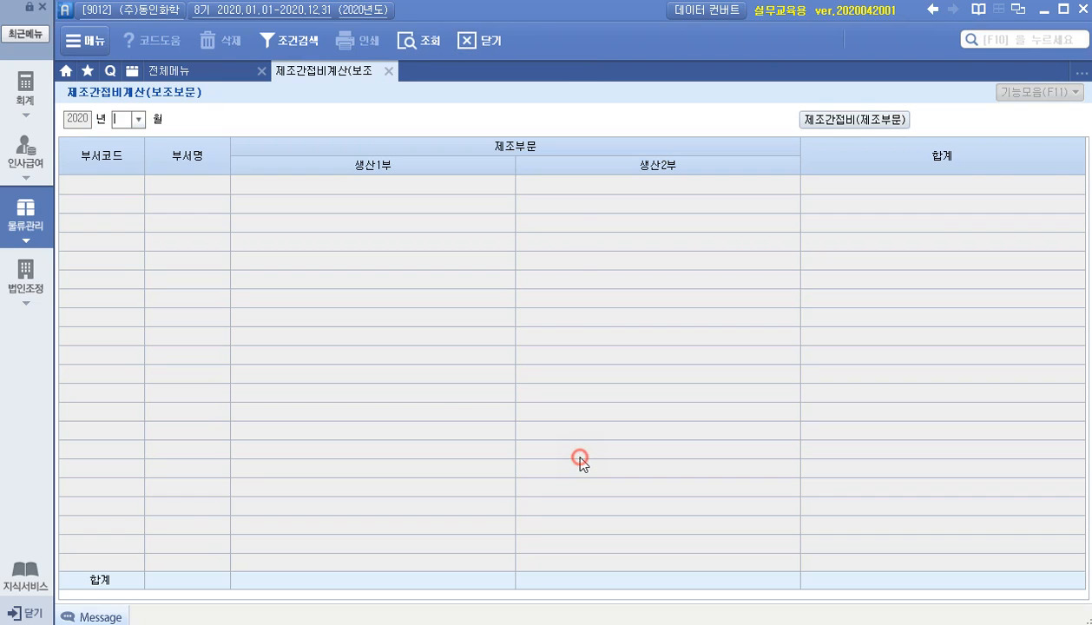
left_click(144, 124)
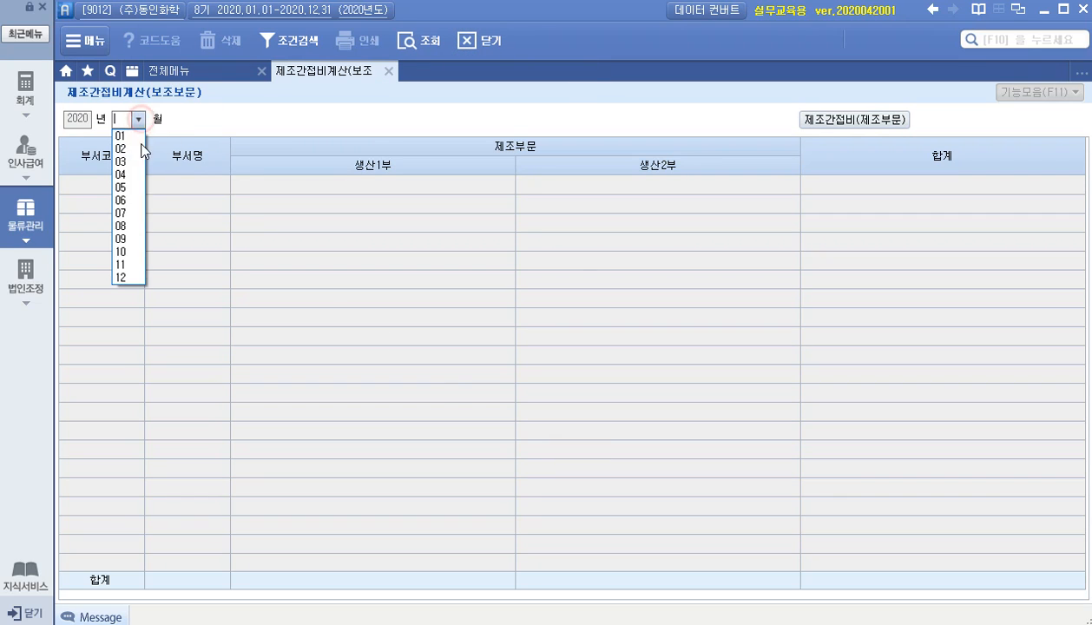
left_click(129, 202)
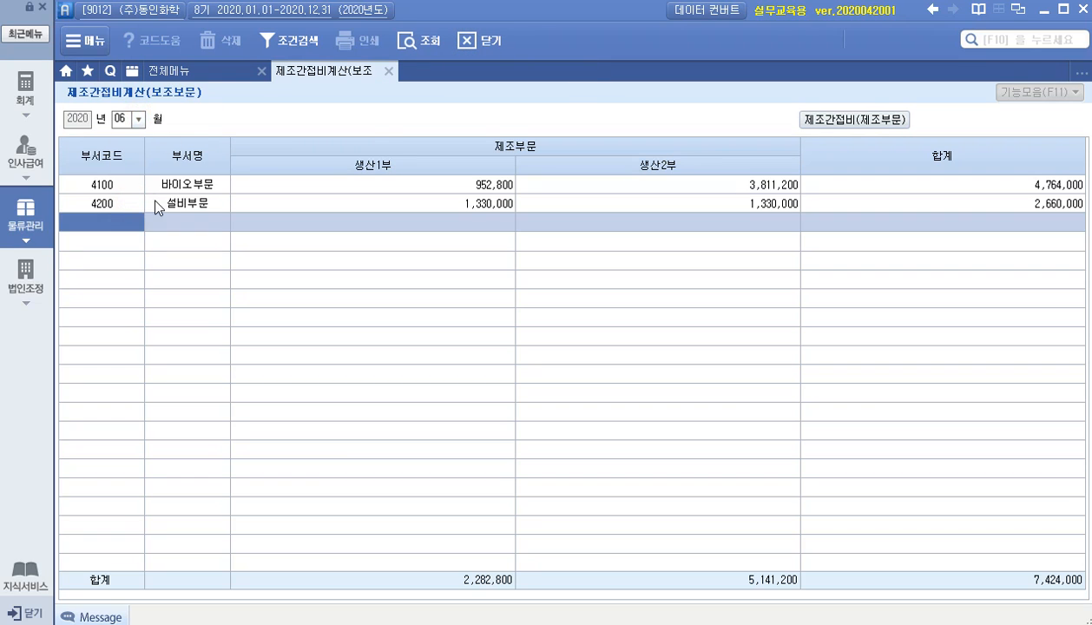
left_click(468, 40)
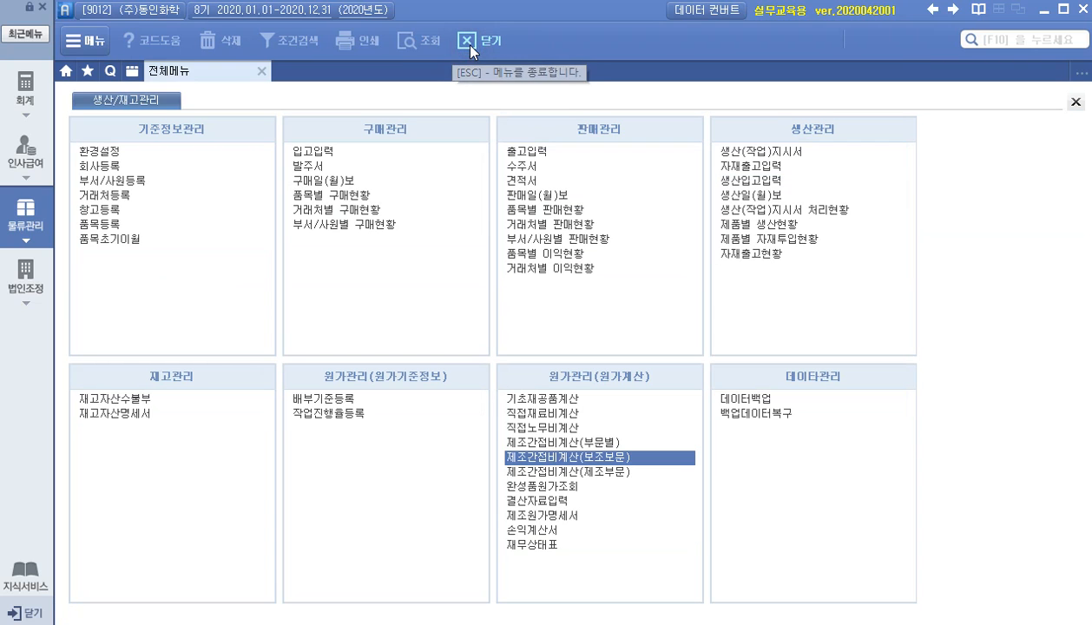
Run the production department overhead calculation (제조간접비계산(제조부문)) for June 2020 with 1. 투입시간 as the allocation basis, and close it.
left_click(536, 470)
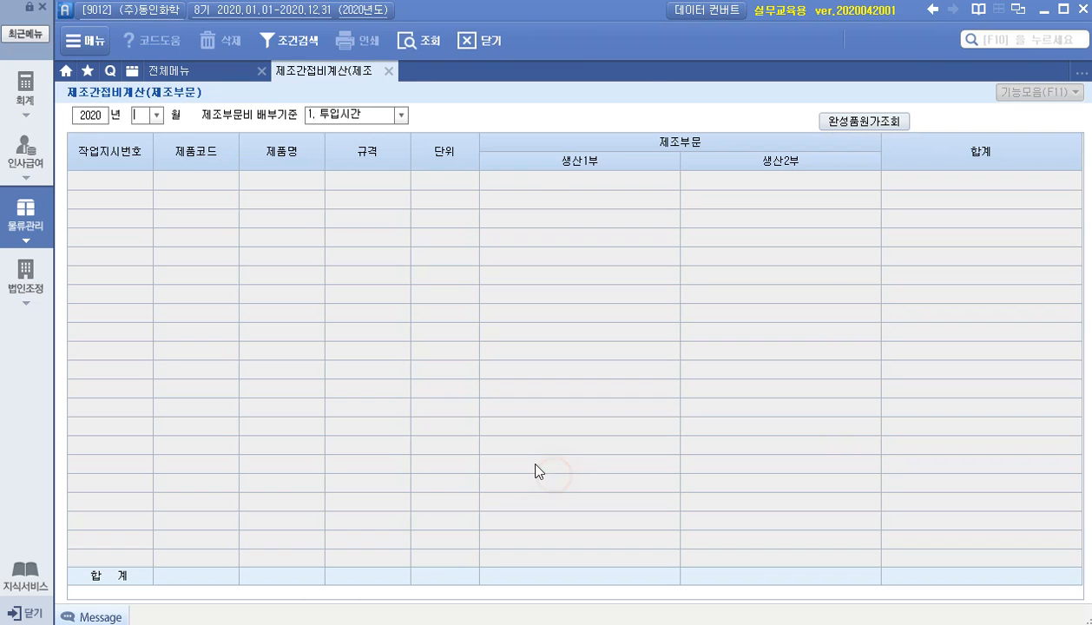
left_click(158, 115)
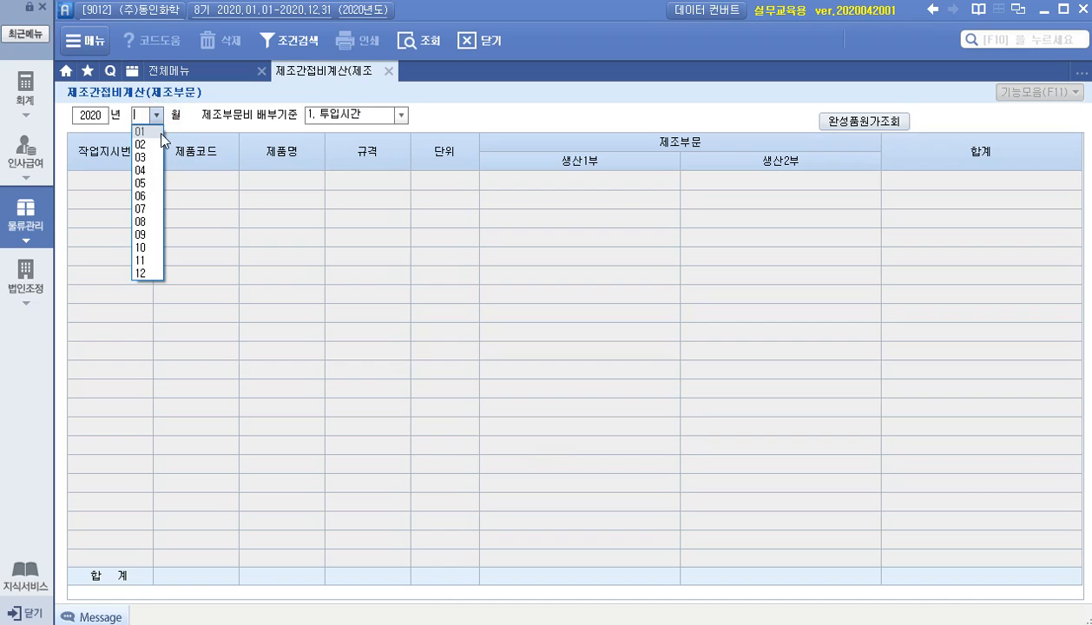
left_click(146, 198)
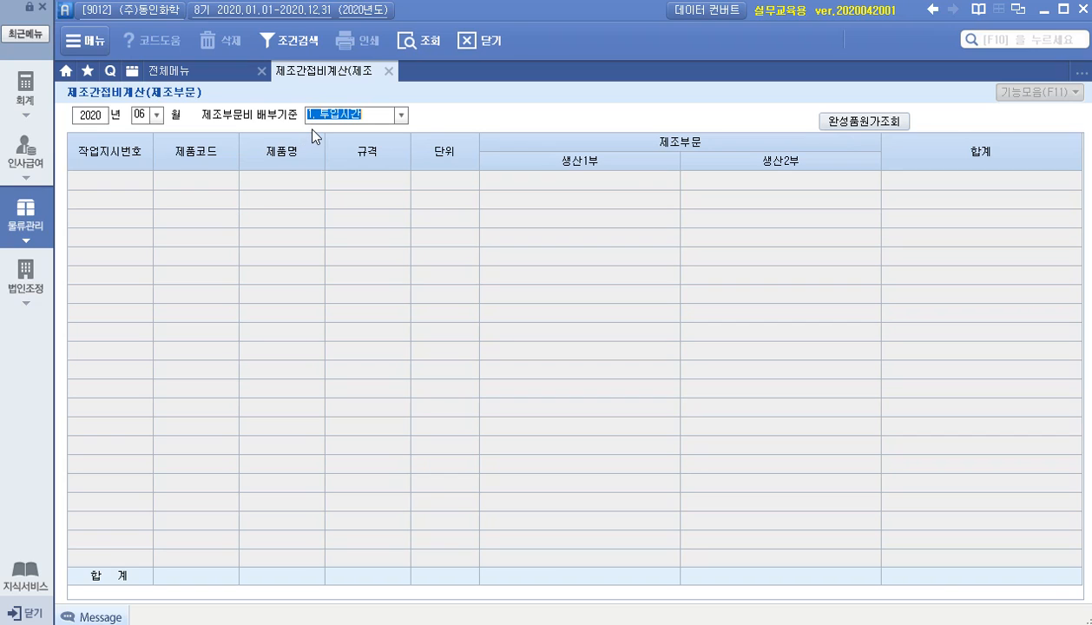
key("Return")
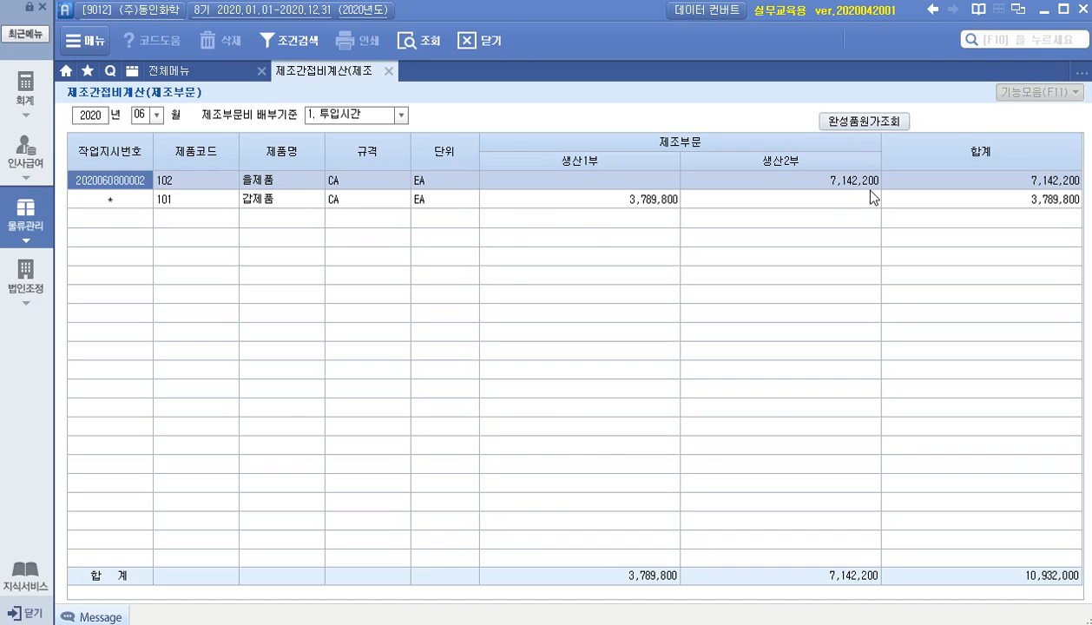
key("Escape")
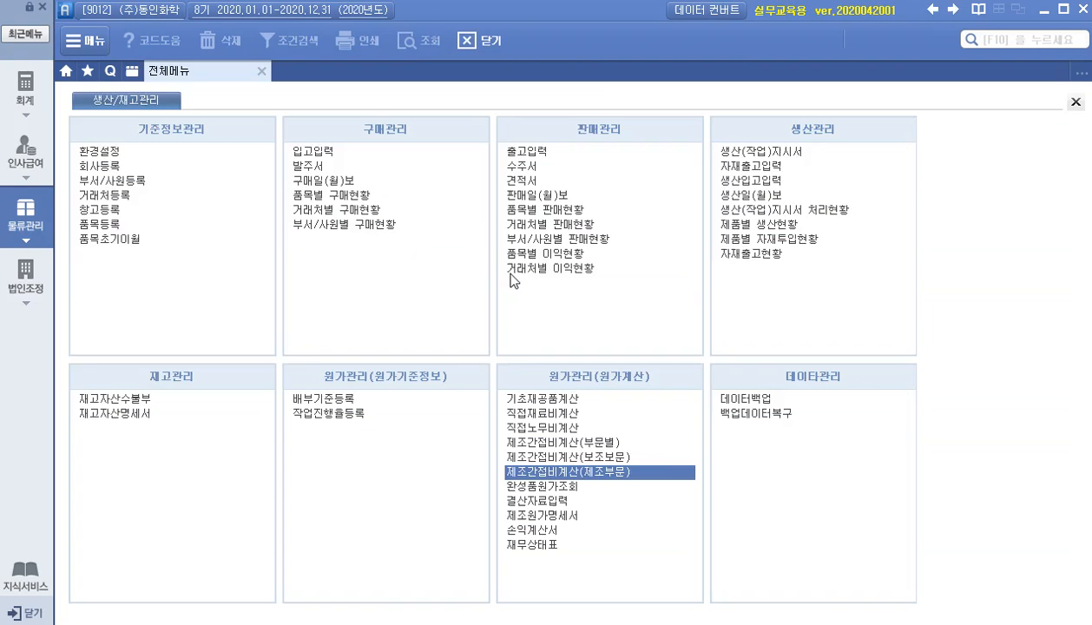
Try to query the June 2020 finished product costs (완성품원가조회) with 1. 평균법, check 을제품's direct material cost, and close the inquiry.
left_click(529, 487)
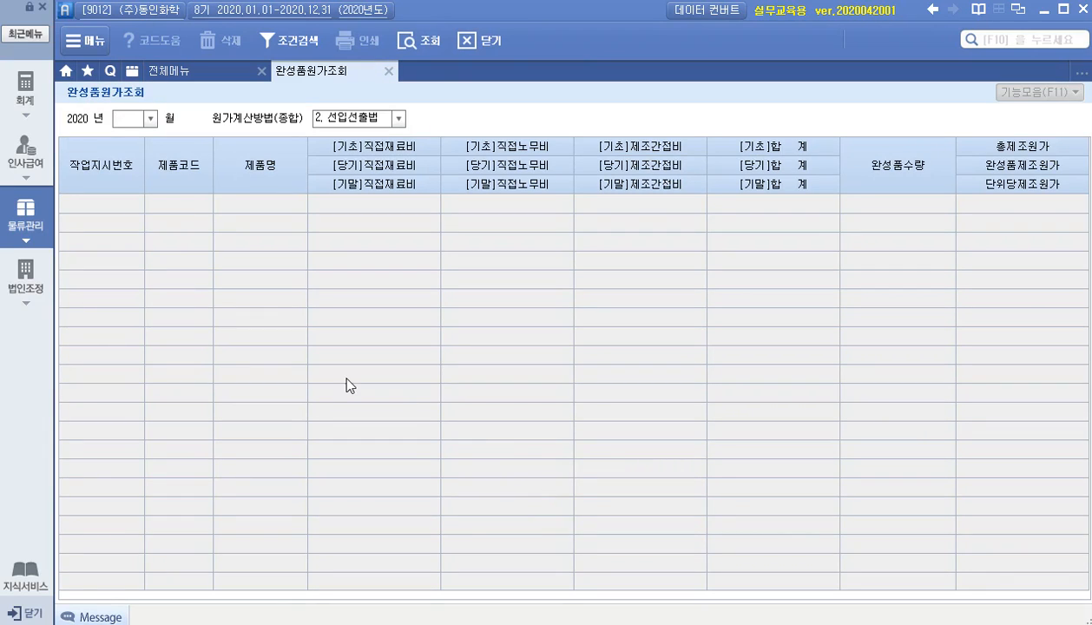
left_click(398, 119)
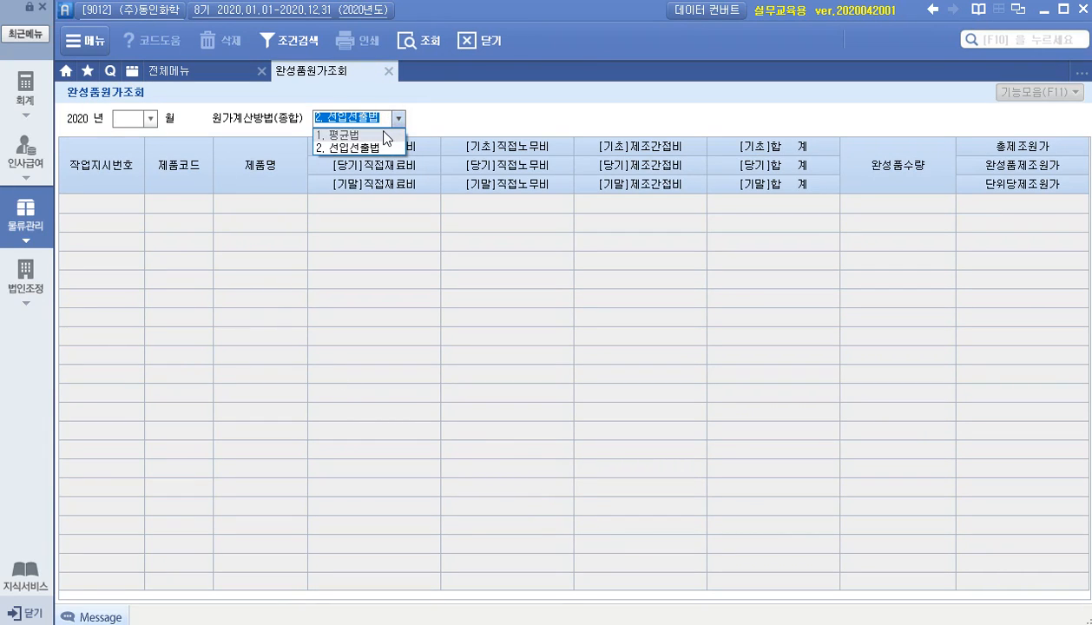
left_click(386, 148)
left_click(542, 351)
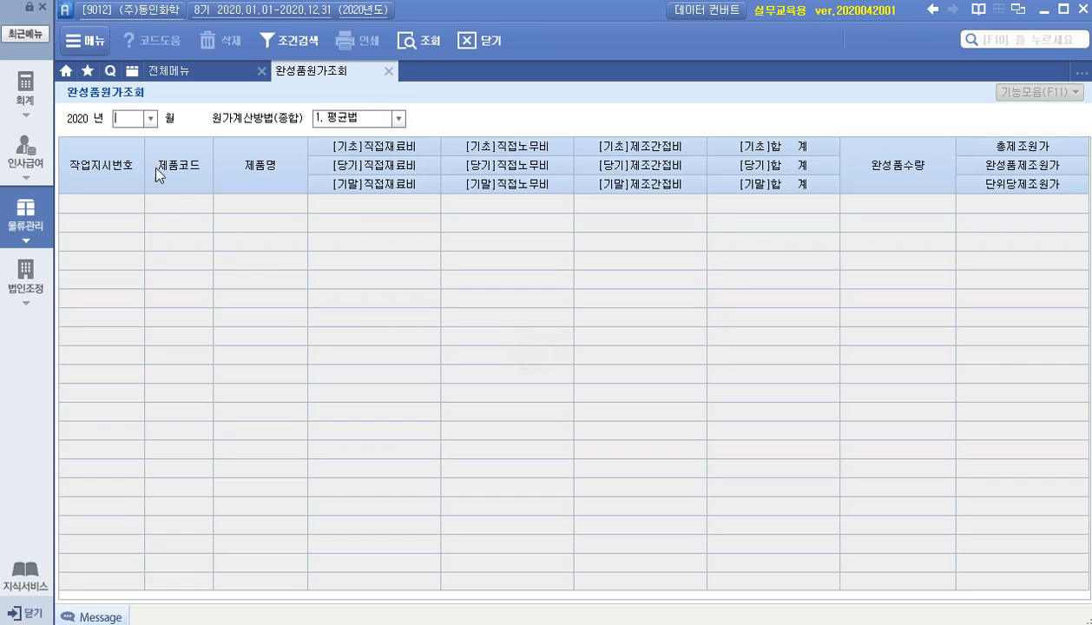
left_click(150, 118)
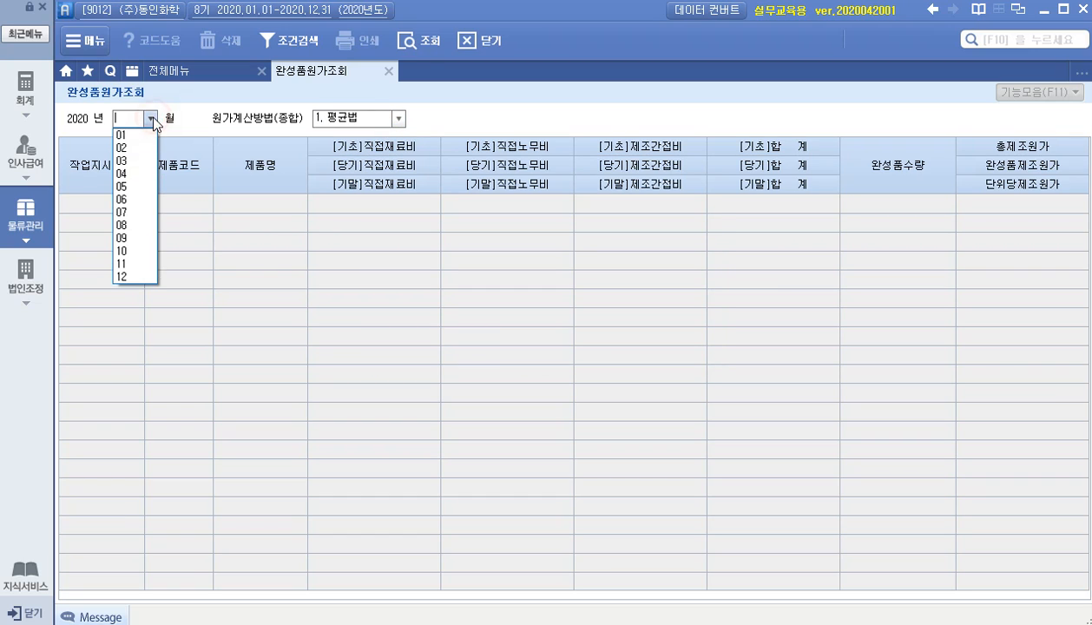
left_click(137, 198)
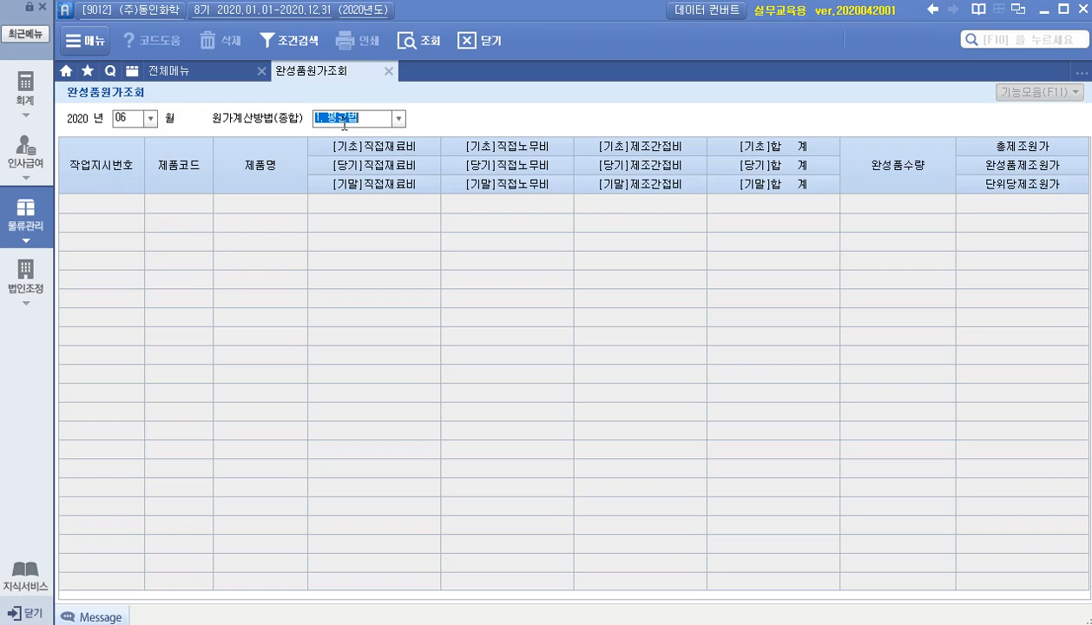
key("Return")
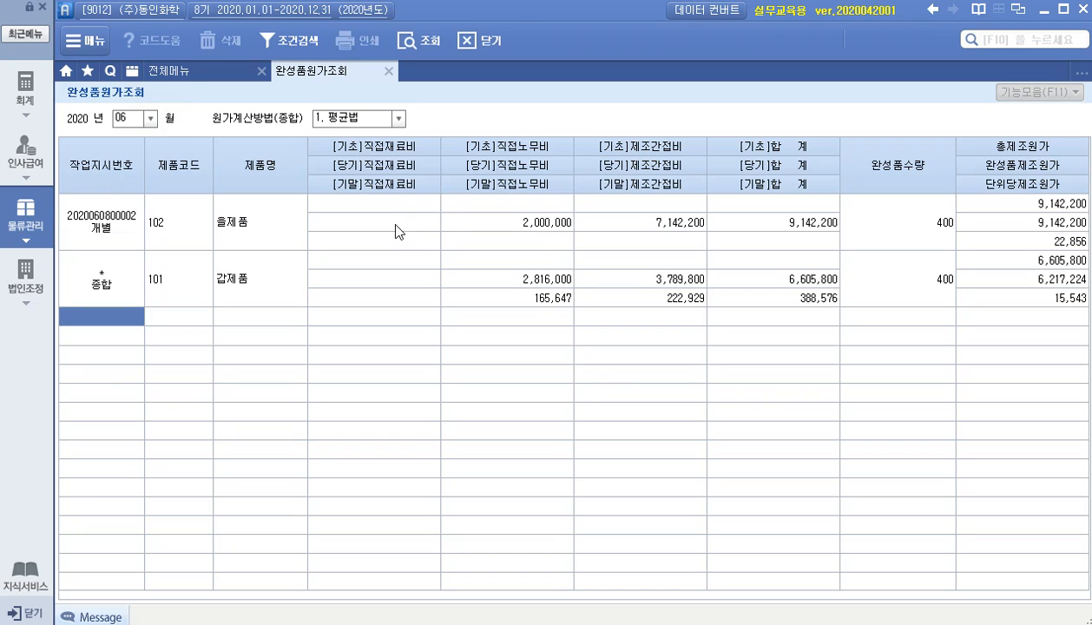
left_click(374, 222)
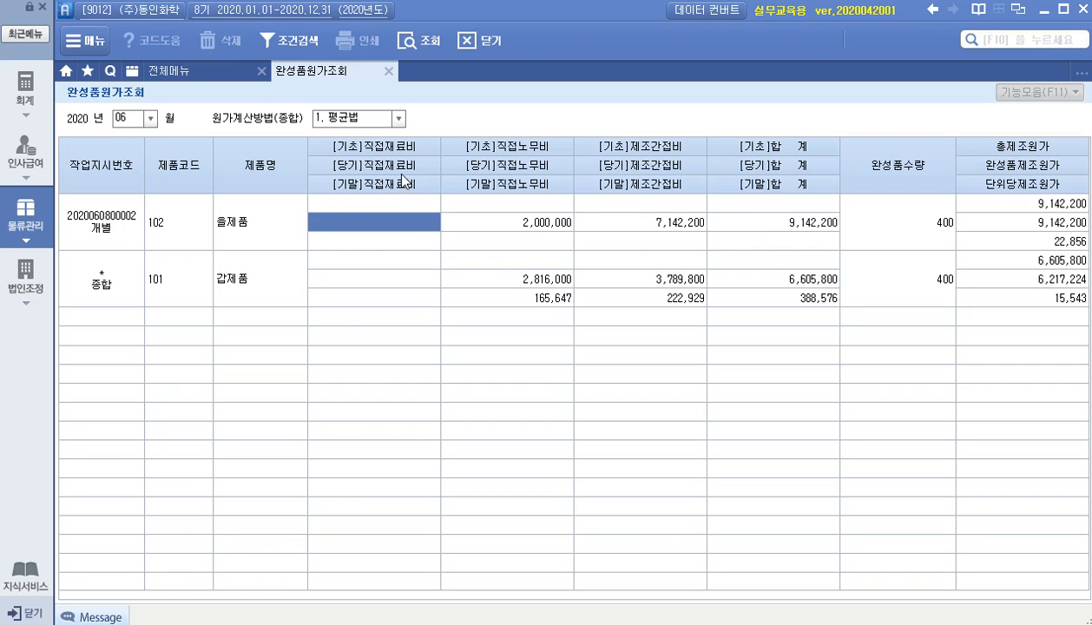
left_click(388, 71)
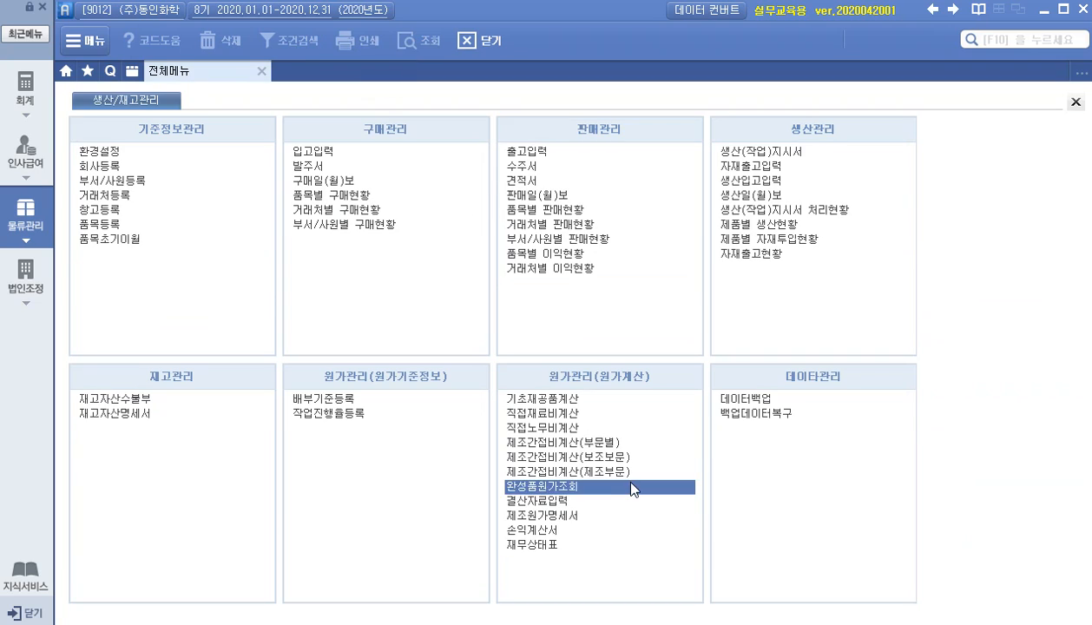
Reload the direct material cost calculation (직접재료비계산) for June 2020 and close it.
left_click(547, 411)
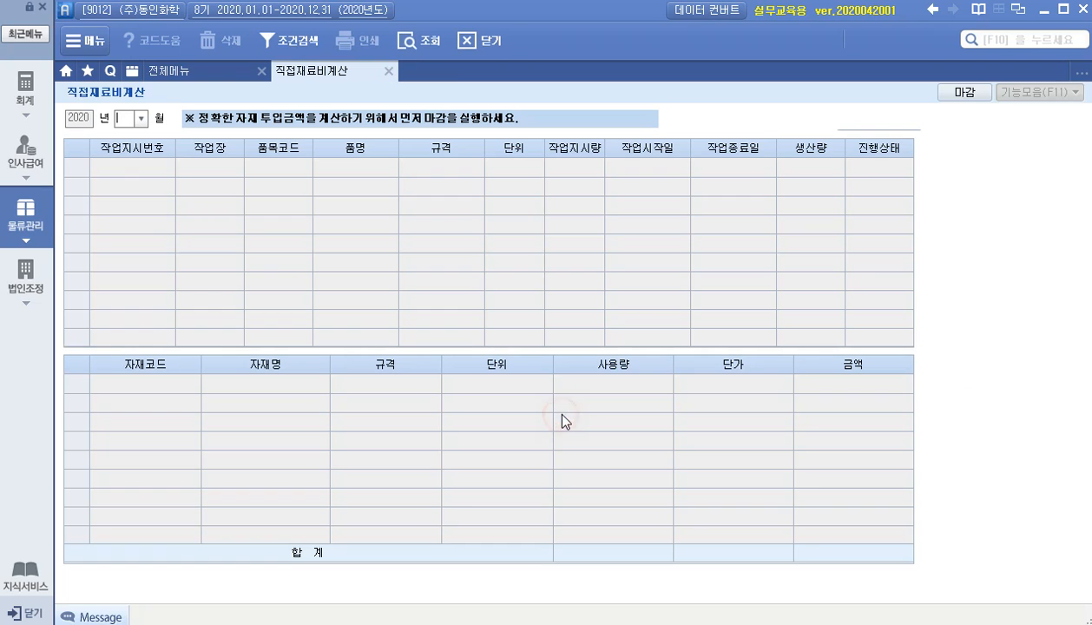
left_click(139, 118)
left_click(128, 200)
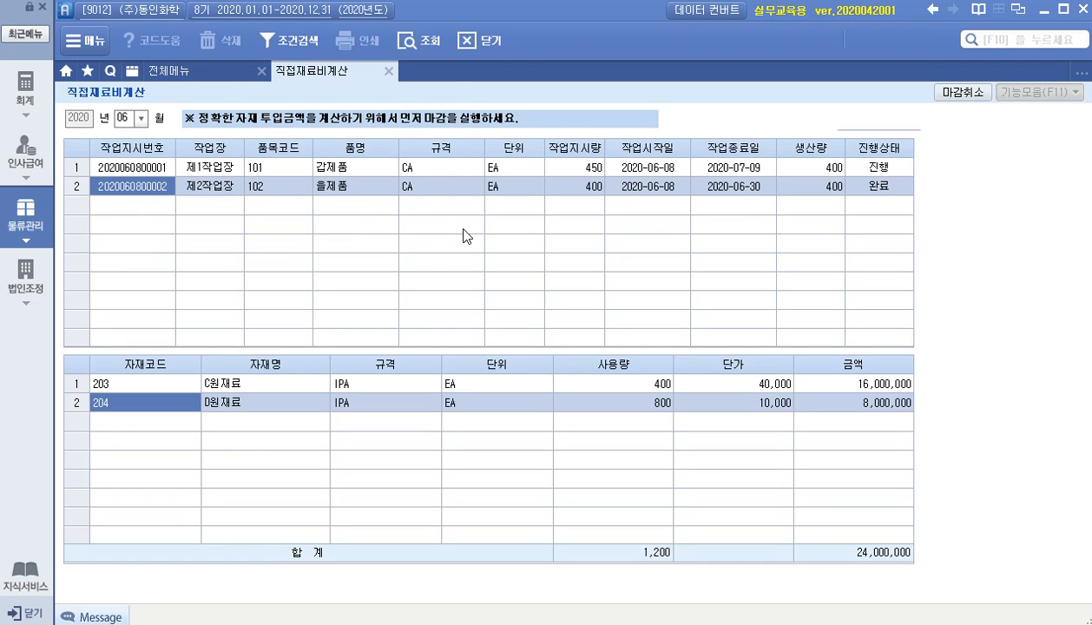
left_click(466, 40)
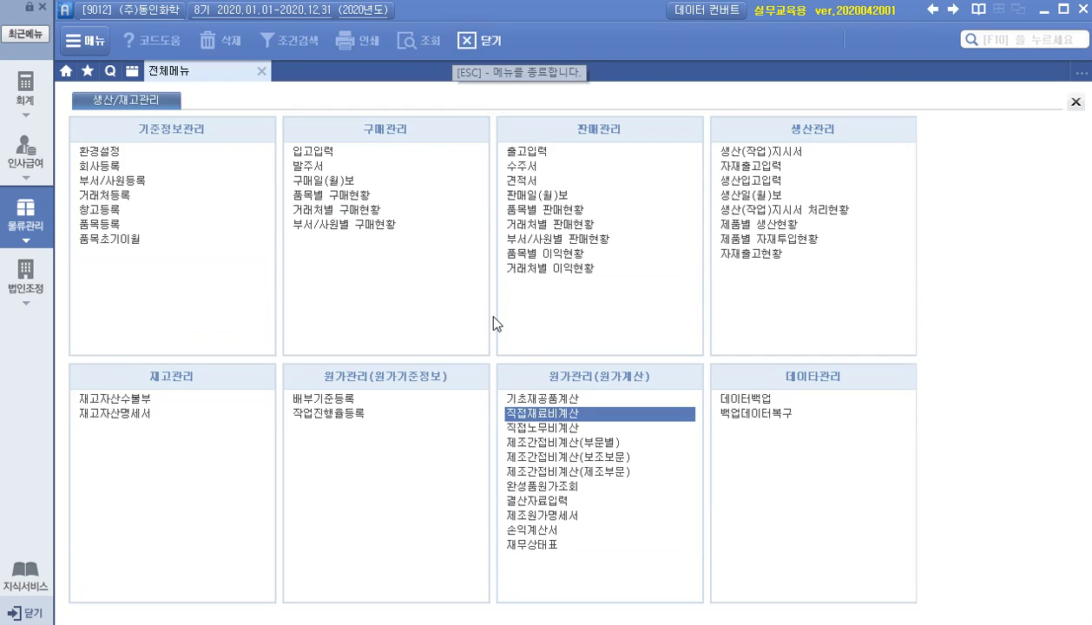
Query the June 2020 finished product costs (완성품원가조회) with 1. 평균법, check the unit costs of 을제품 and 갑제품, and close the inquiry.
left_click(538, 486)
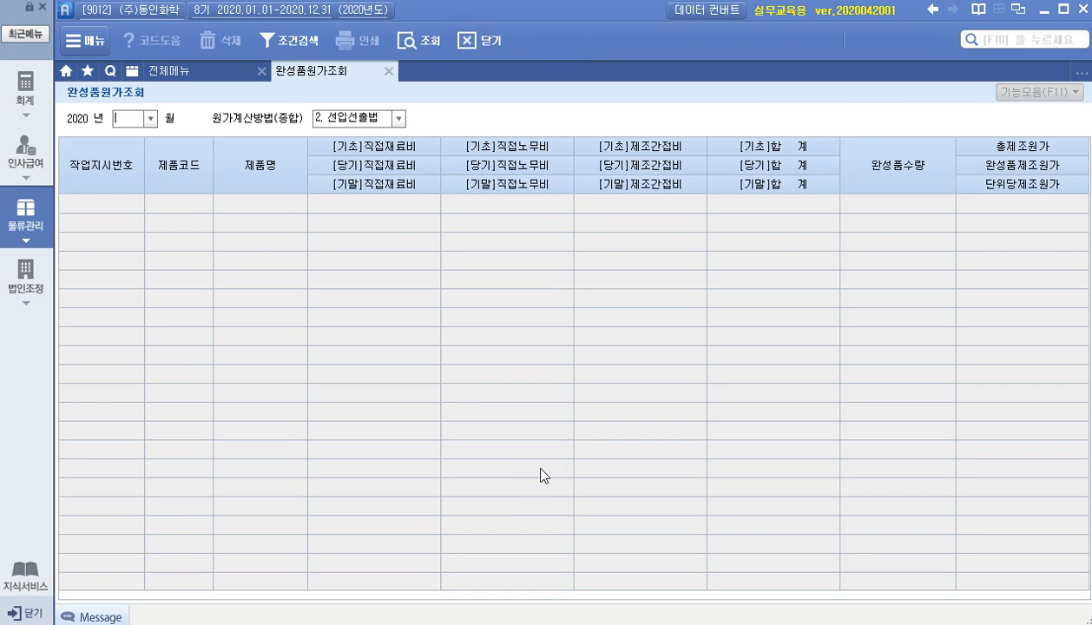
left_click(151, 119)
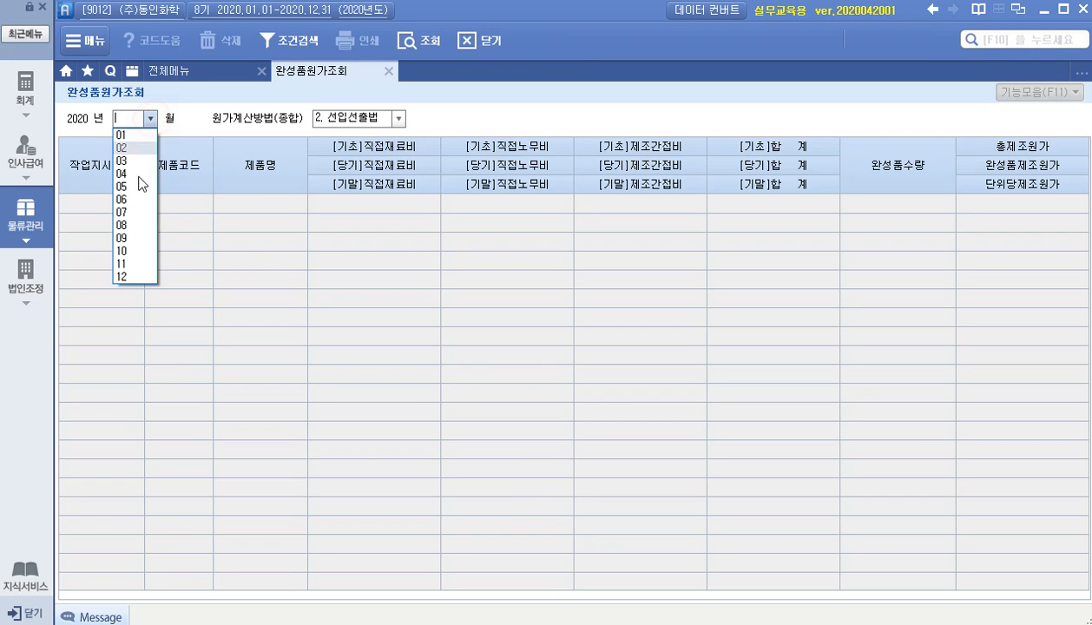
left_click(136, 198)
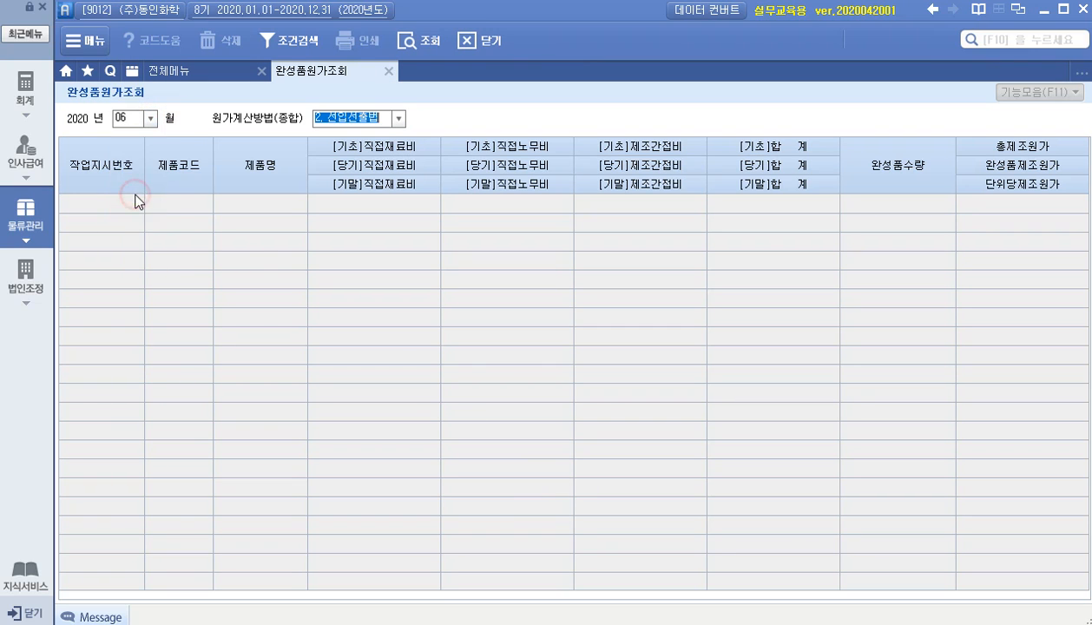
left_click(398, 119)
left_click(367, 131)
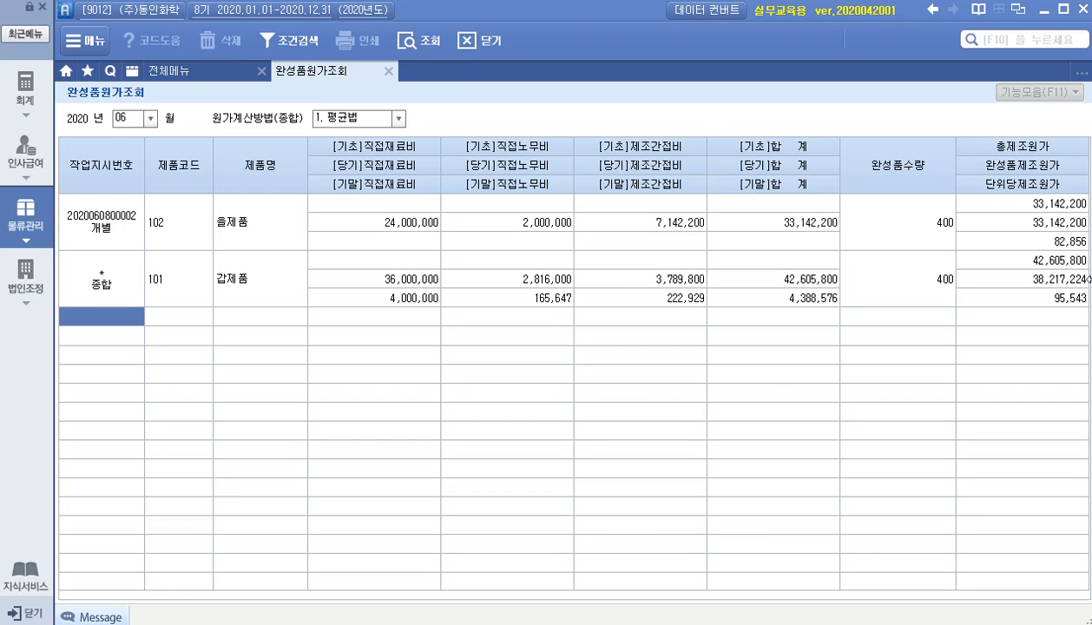
left_click(1038, 244)
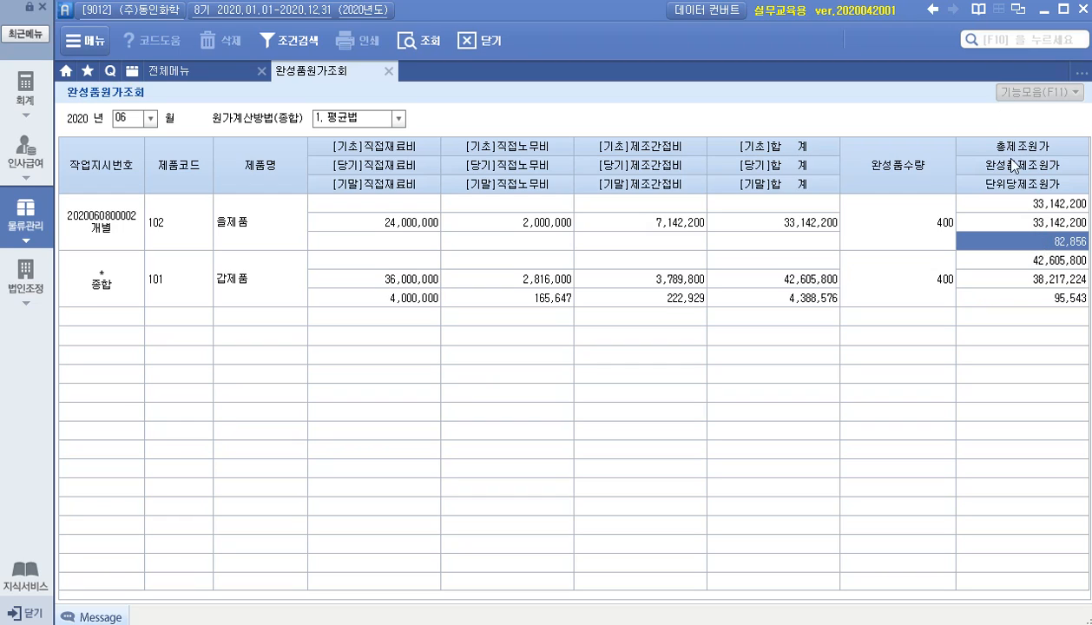
left_click(999, 300)
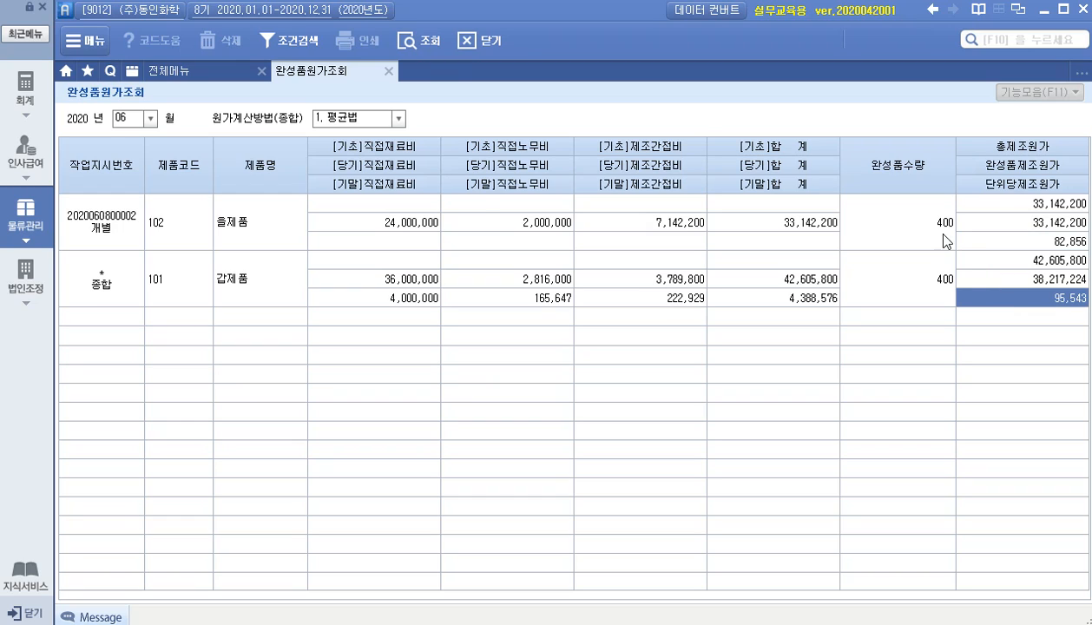
left_click(484, 40)
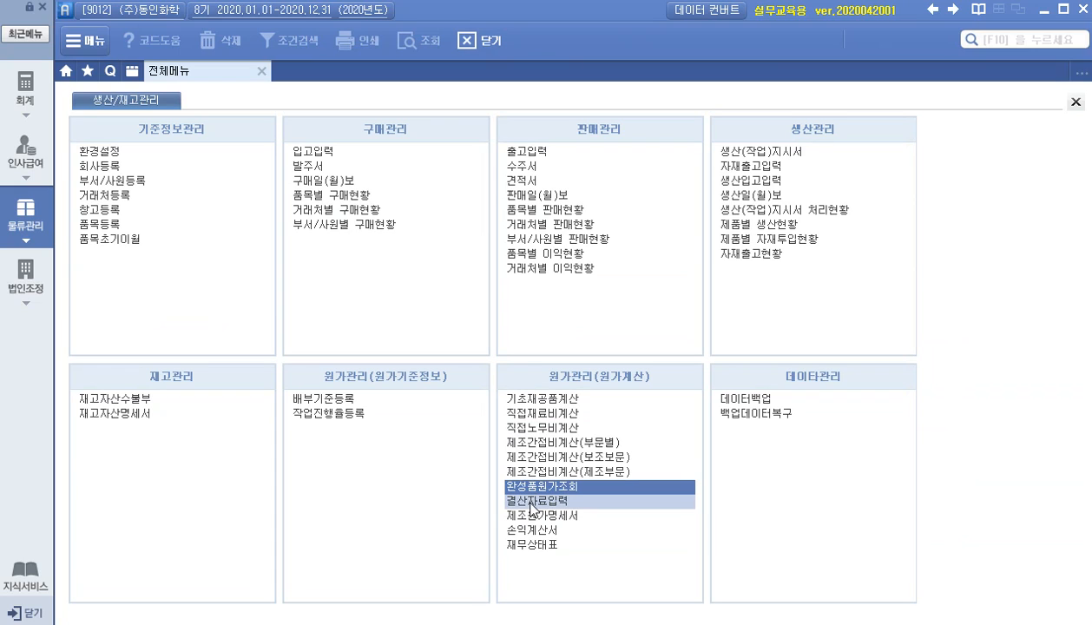
Query the inventory statement (재고자산명세서) for June 2020 across all items, check the raw material total amount, and close it.
left_click(136, 415)
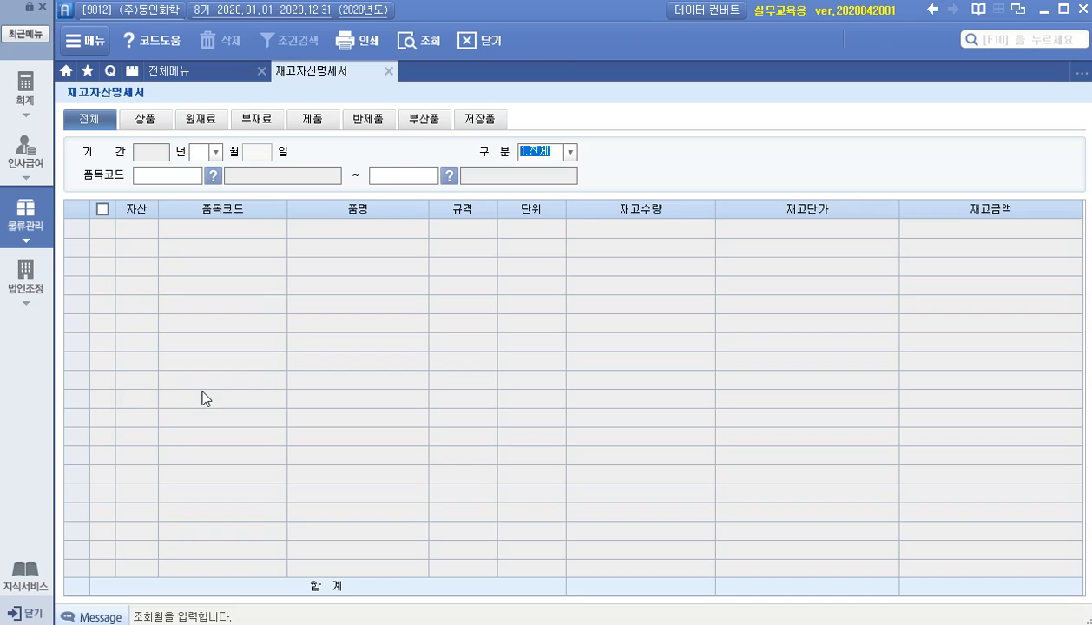
type("6")
key("Return")
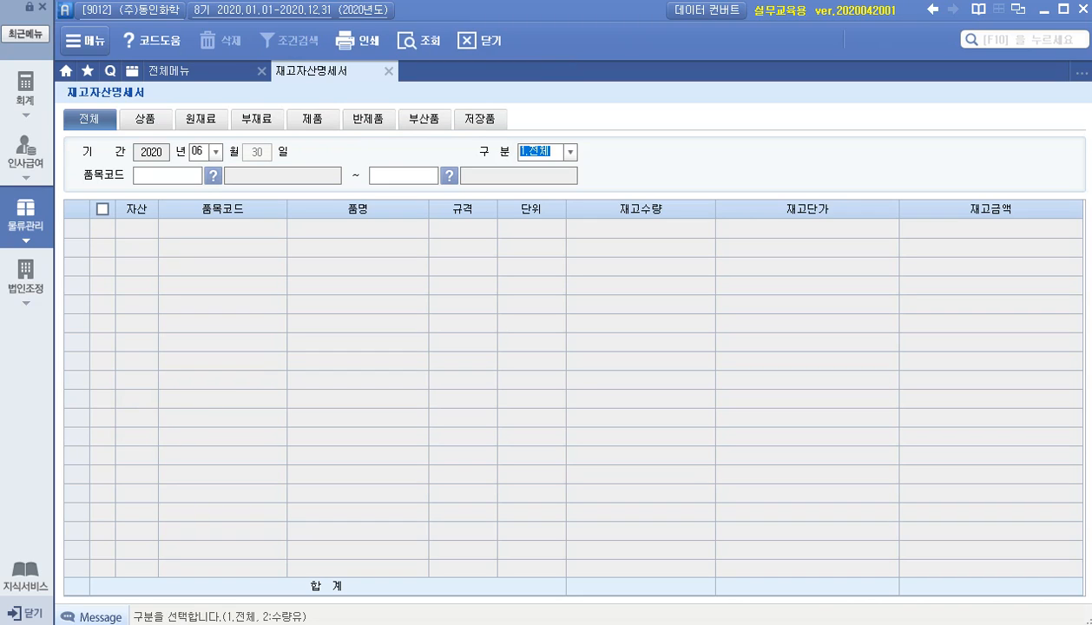
key("Return")
key("Return")
key("Return")
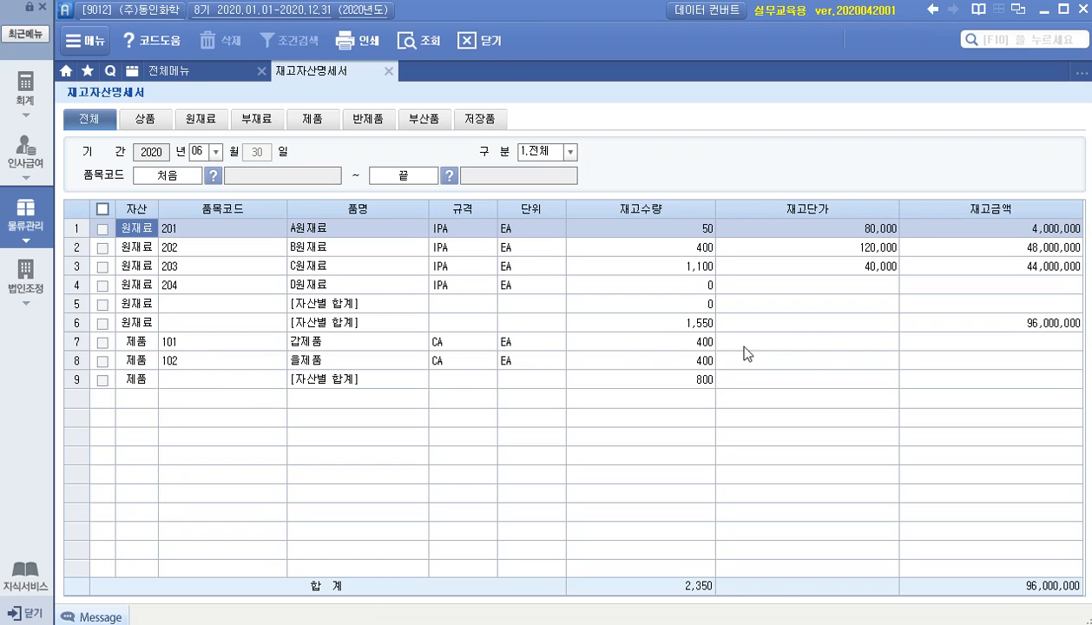
left_click(958, 320)
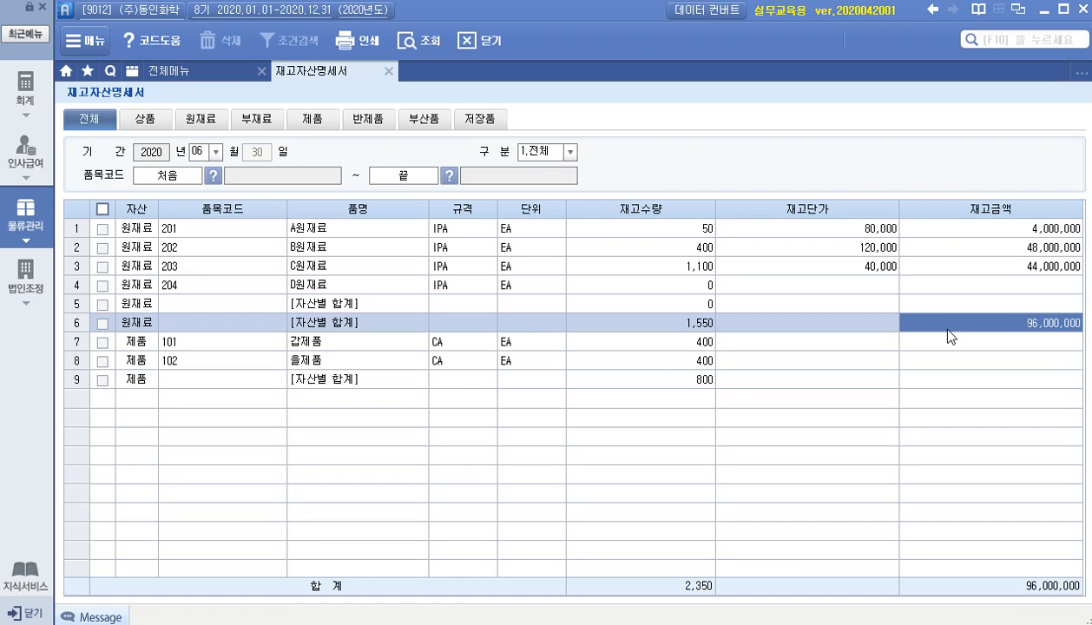
left_click(480, 40)
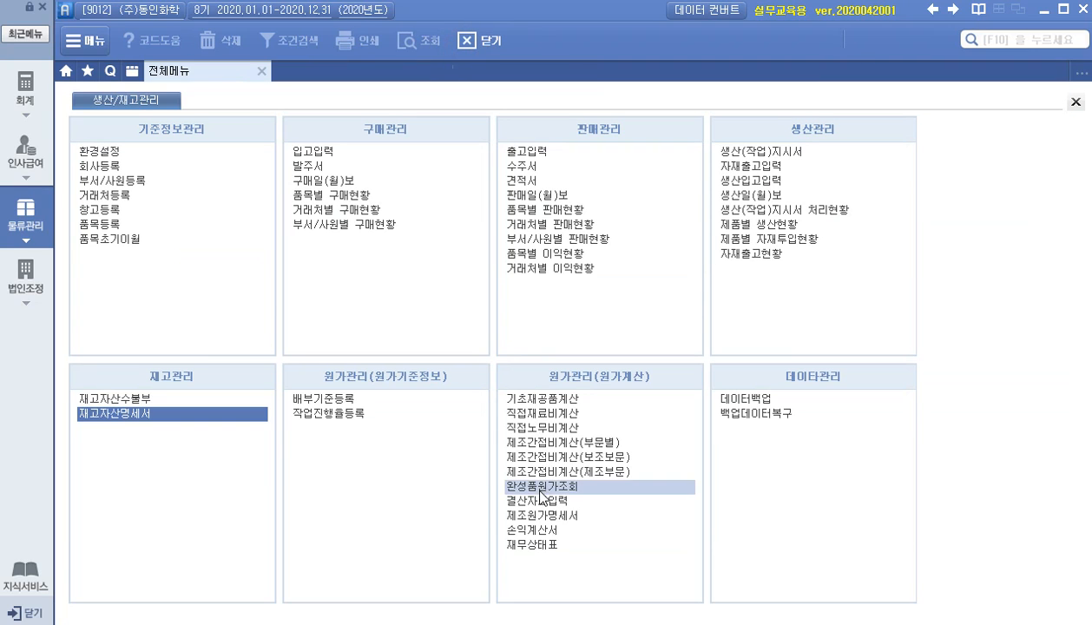
In the production receipt entry (생산입고입력) for June 30, 2020, set the production unit cost (생산단가) of 갑제품 to 95,543.
left_click(540, 502)
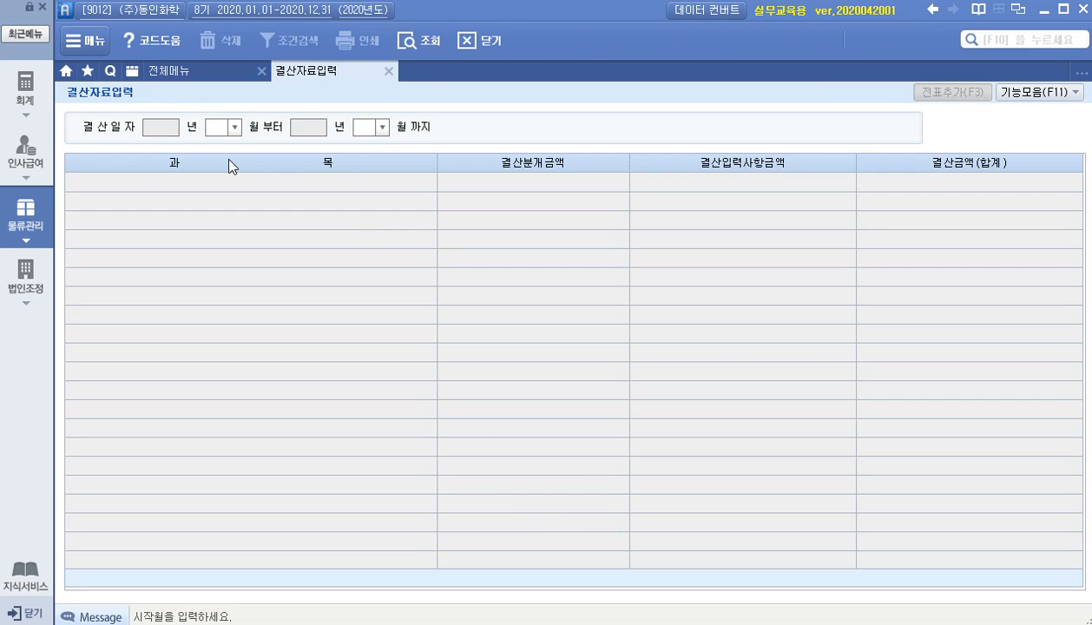
left_click(388, 71)
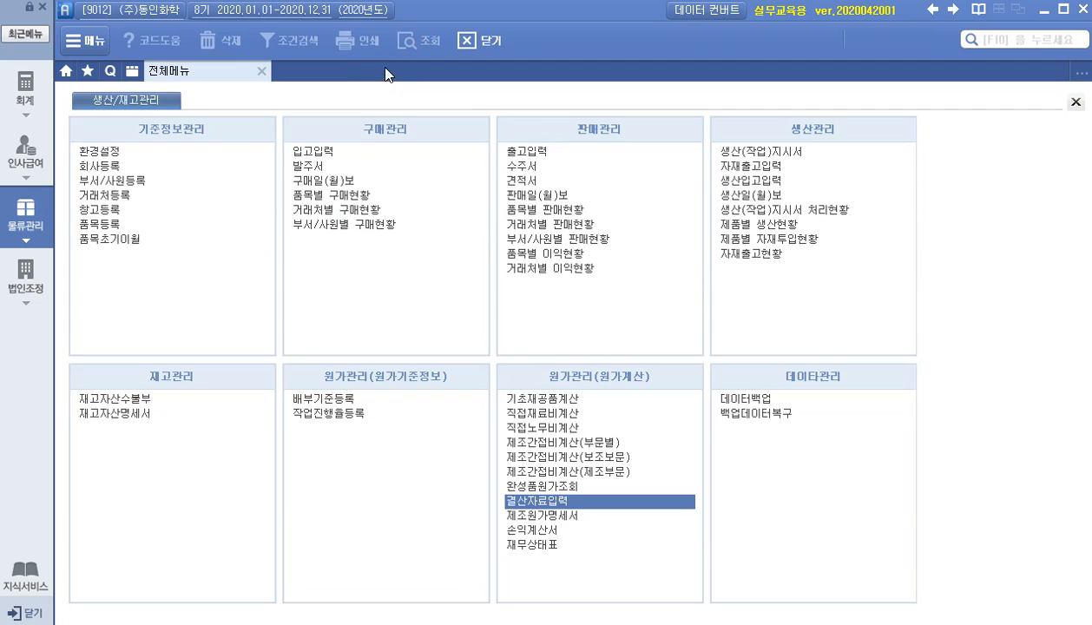
left_click(750, 182)
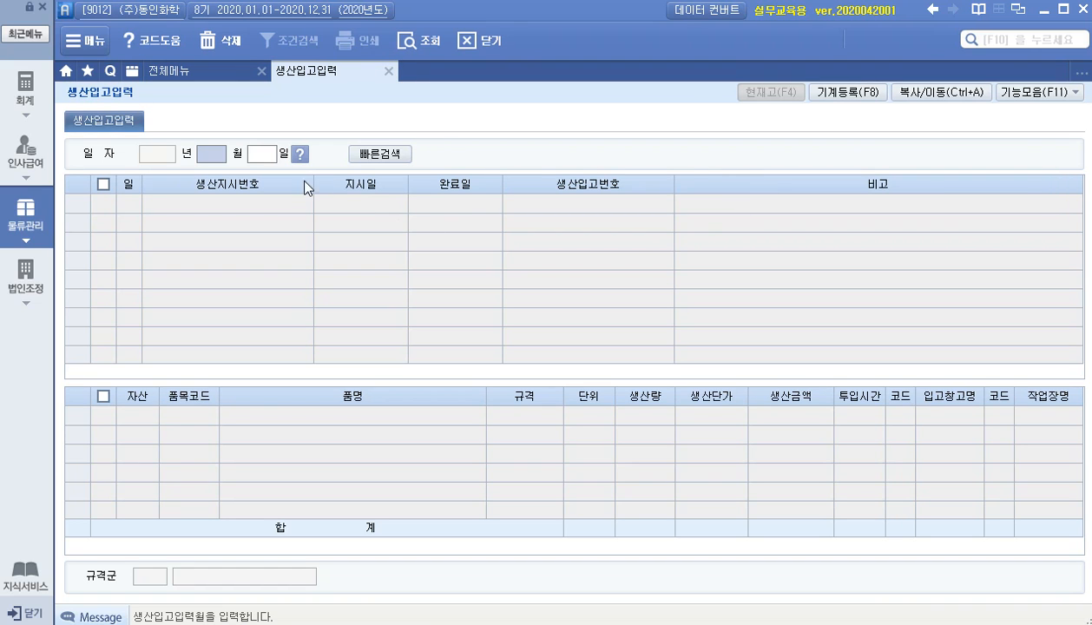
type("0630")
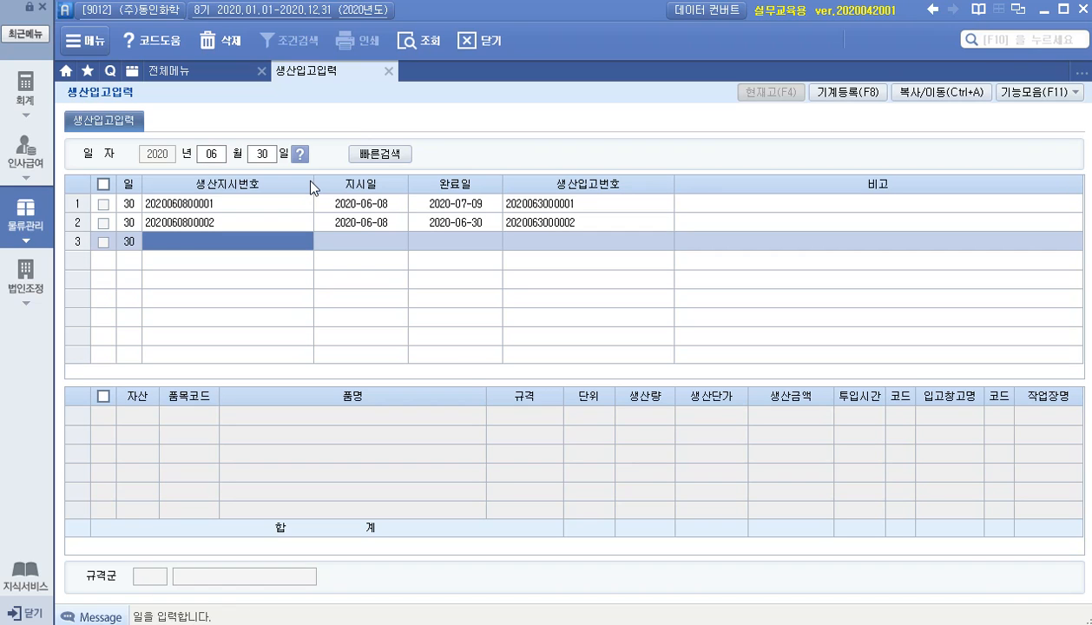
left_click(224, 204)
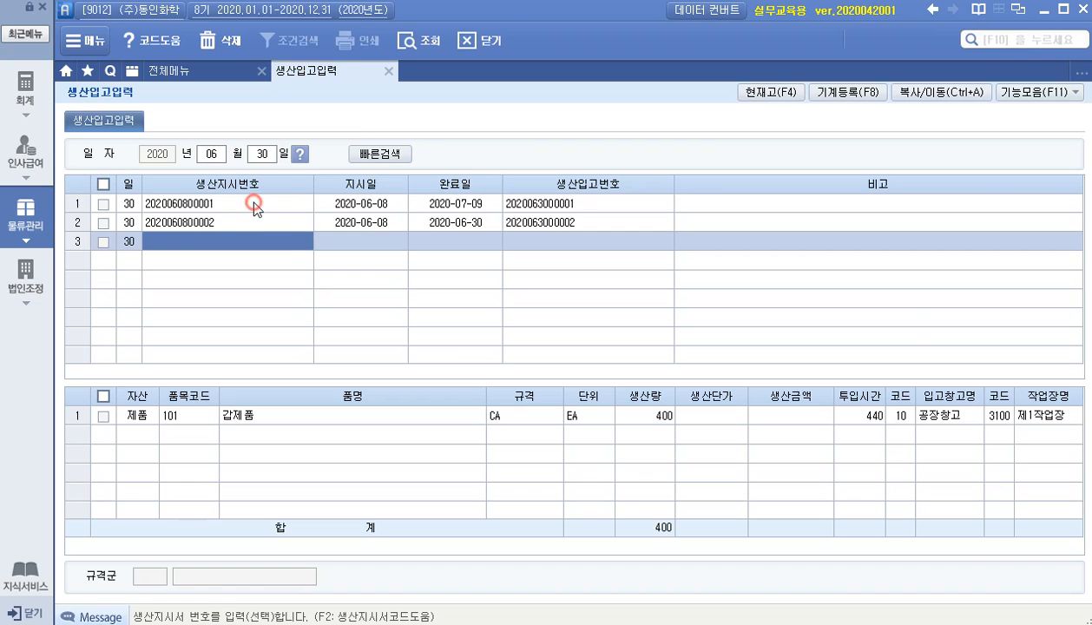
left_click(708, 415)
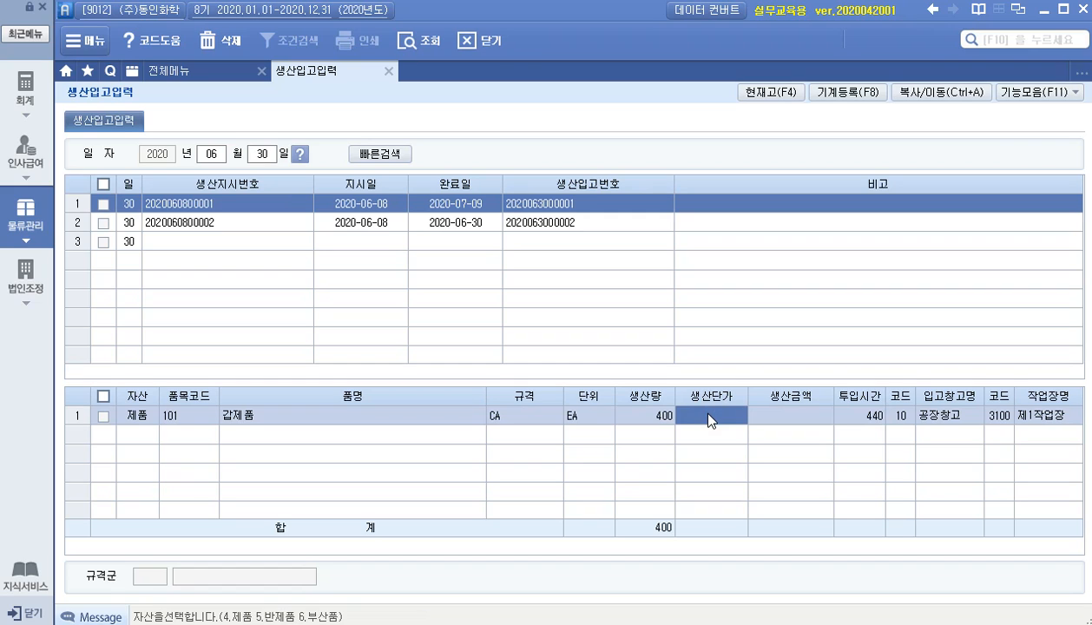
type("950")
type("43")
key("Return")
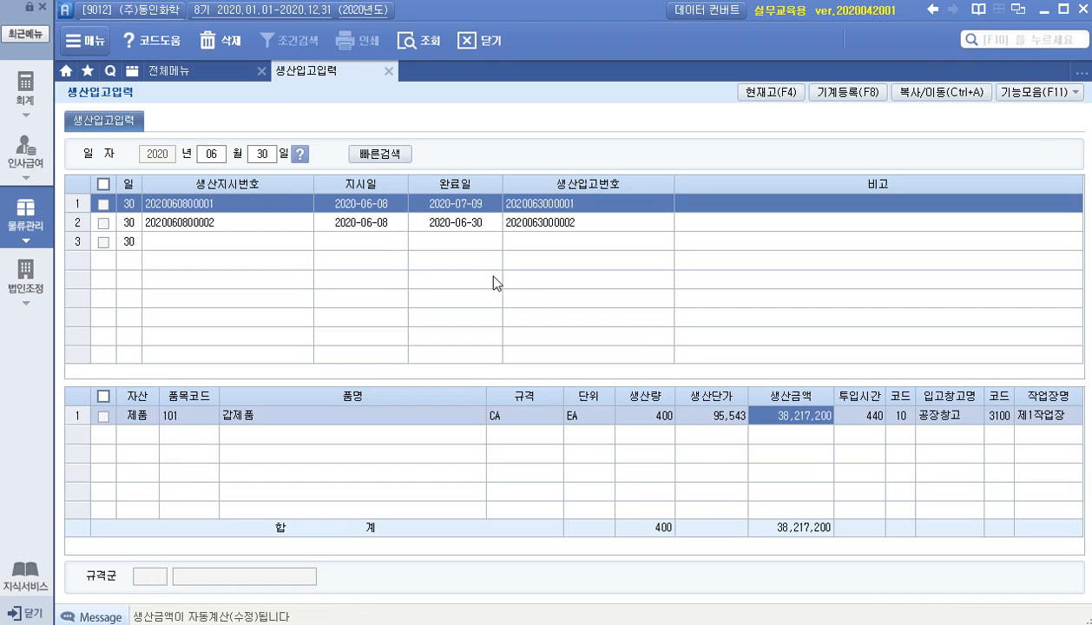
Set the production unit cost (생산단가) of 을제품 to 82,856 and close the production receipt entry.
left_click(449, 227)
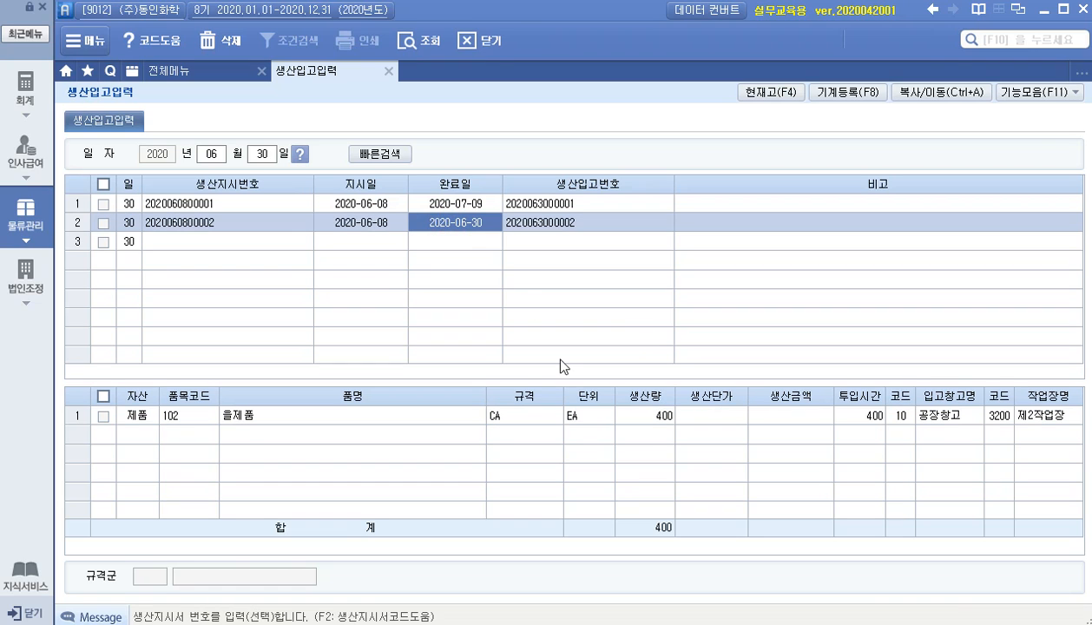
left_click(698, 413)
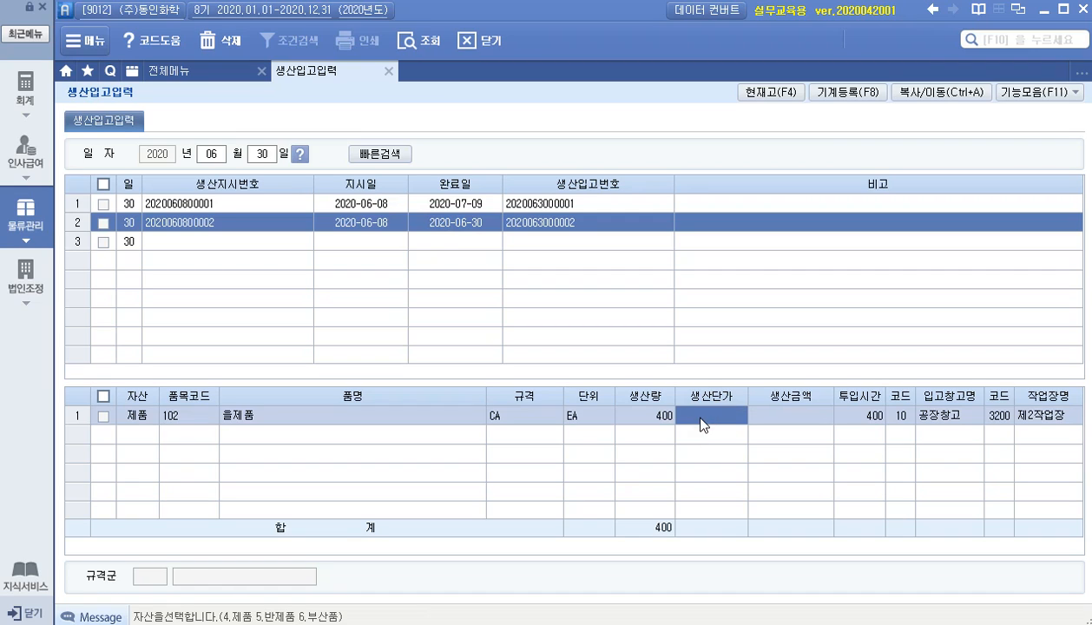
type("82858")
key("Return")
key("Return")
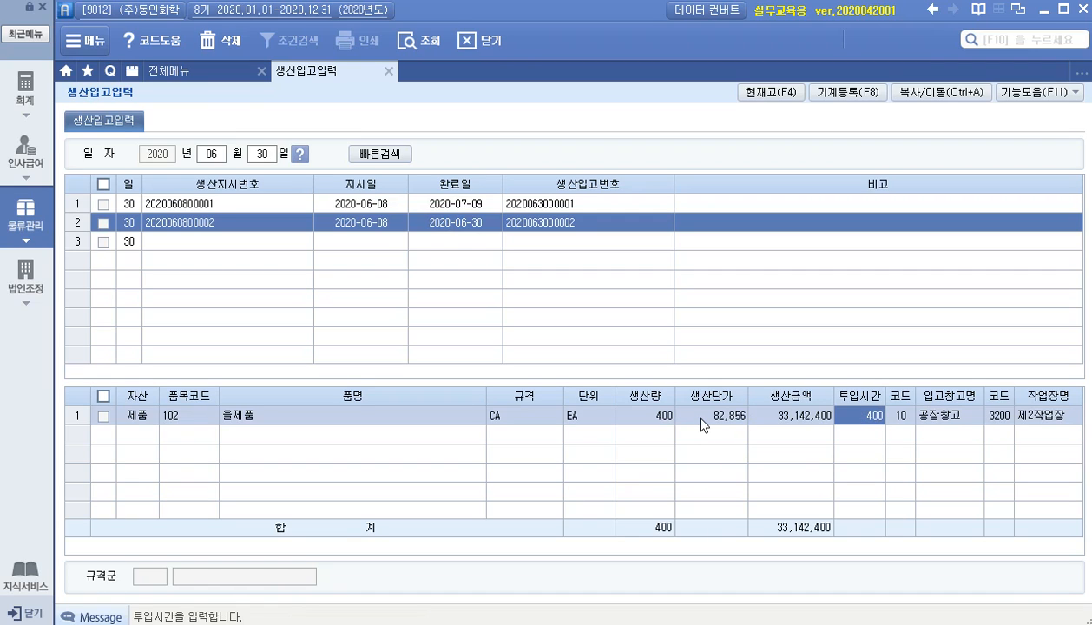
key("Return")
key("Return")
key("Return")
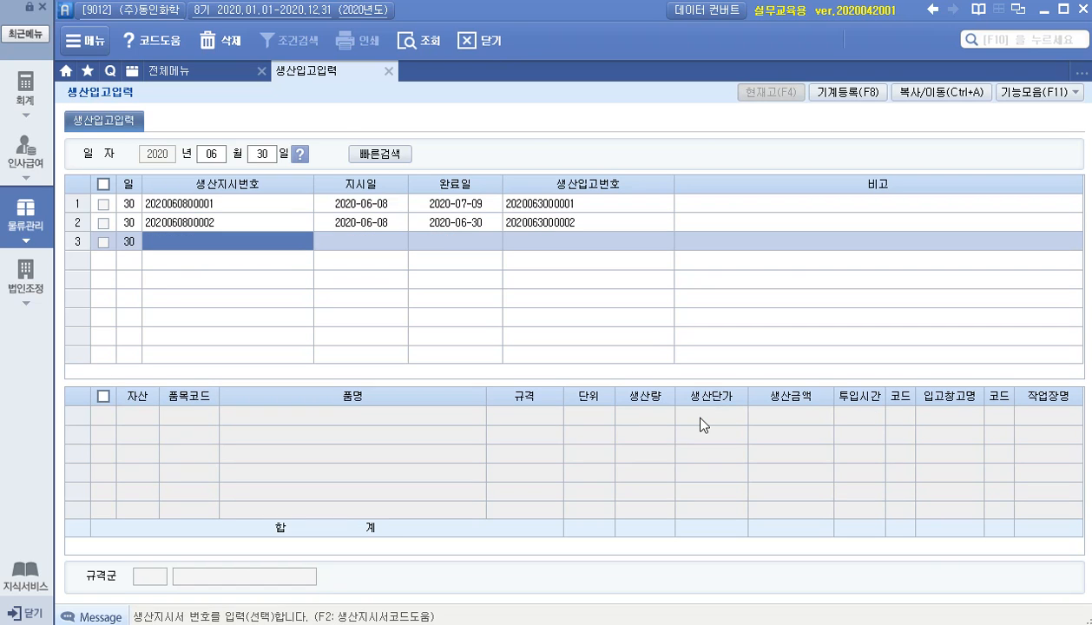
left_click(467, 43)
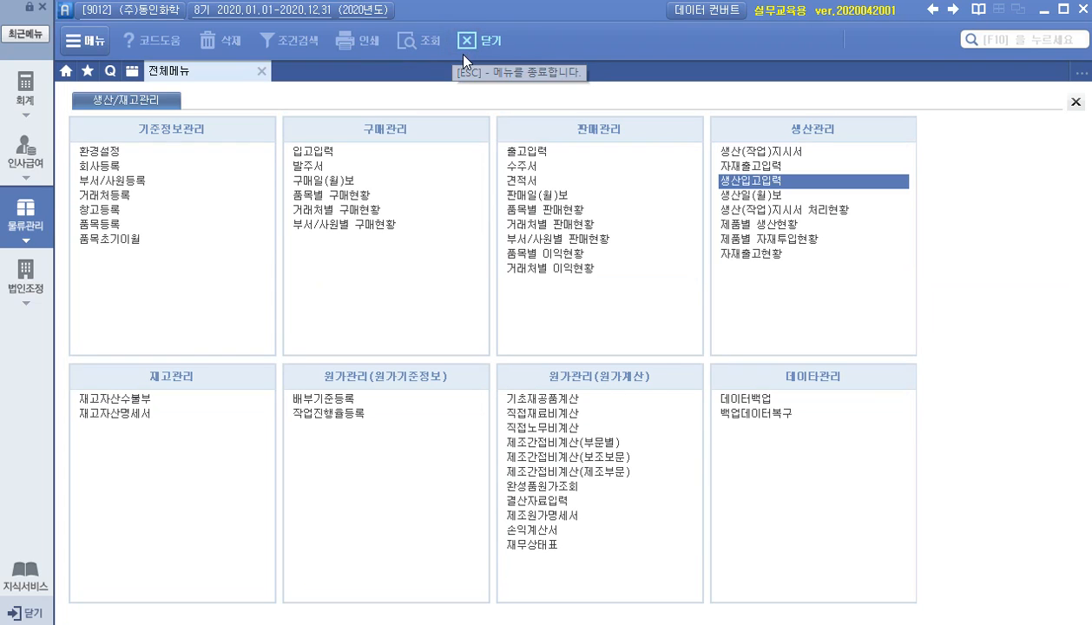
Open the closing data entry (결산자료입력) for the period January to June 2020.
left_click(536, 502)
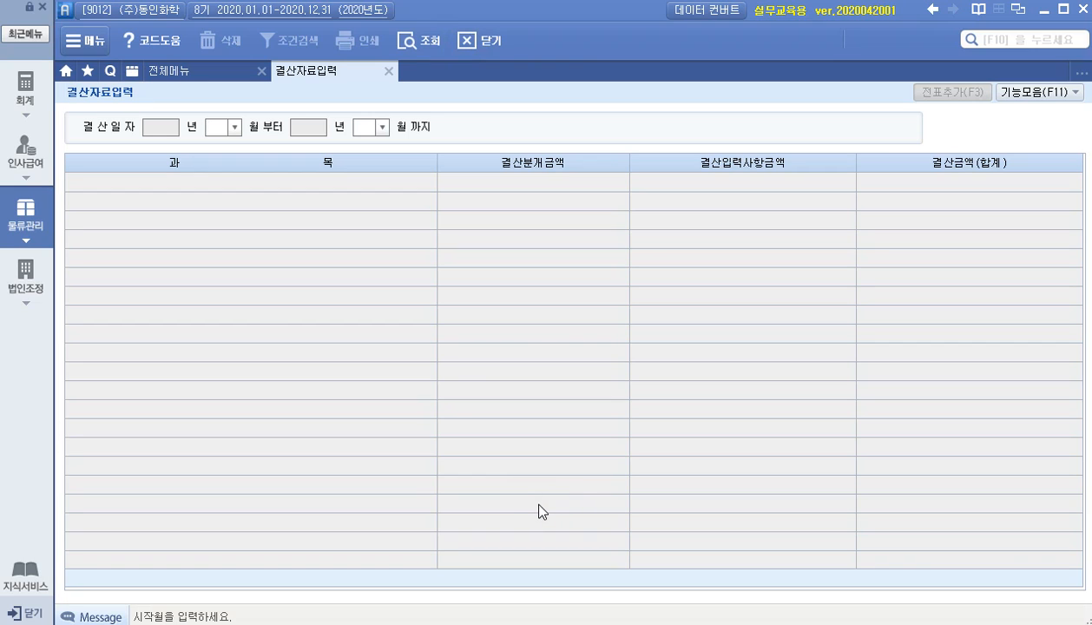
type("01")
key("Return")
type("06")
key("Return")
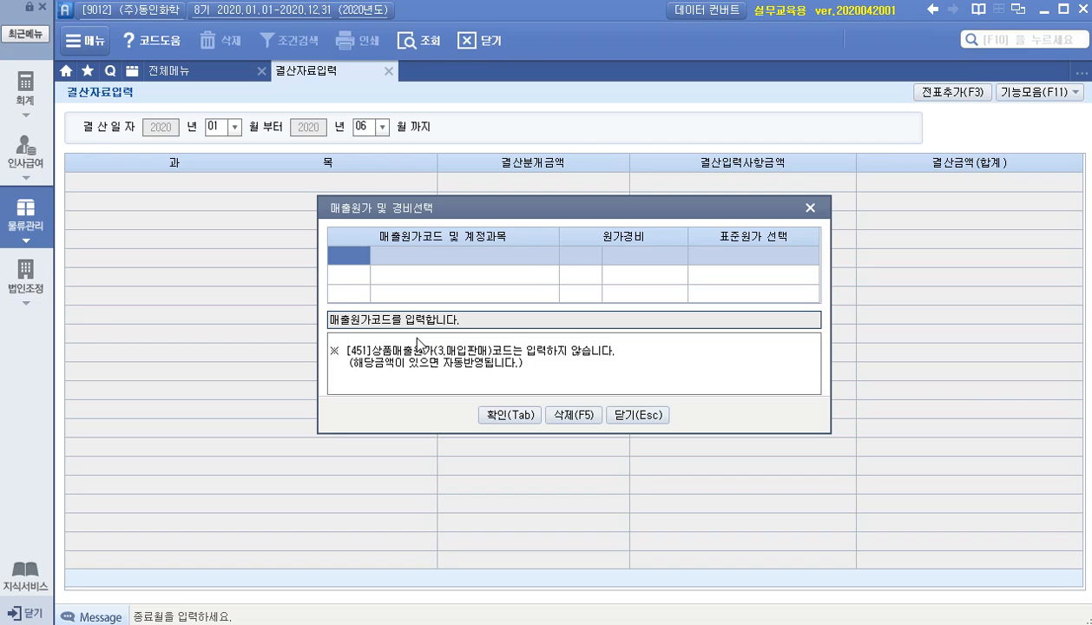
Select cost of sales account 455 제품매출원가 with cost range 1 (500번대) and standard cost 제조, and load the closing data.
key("F2")
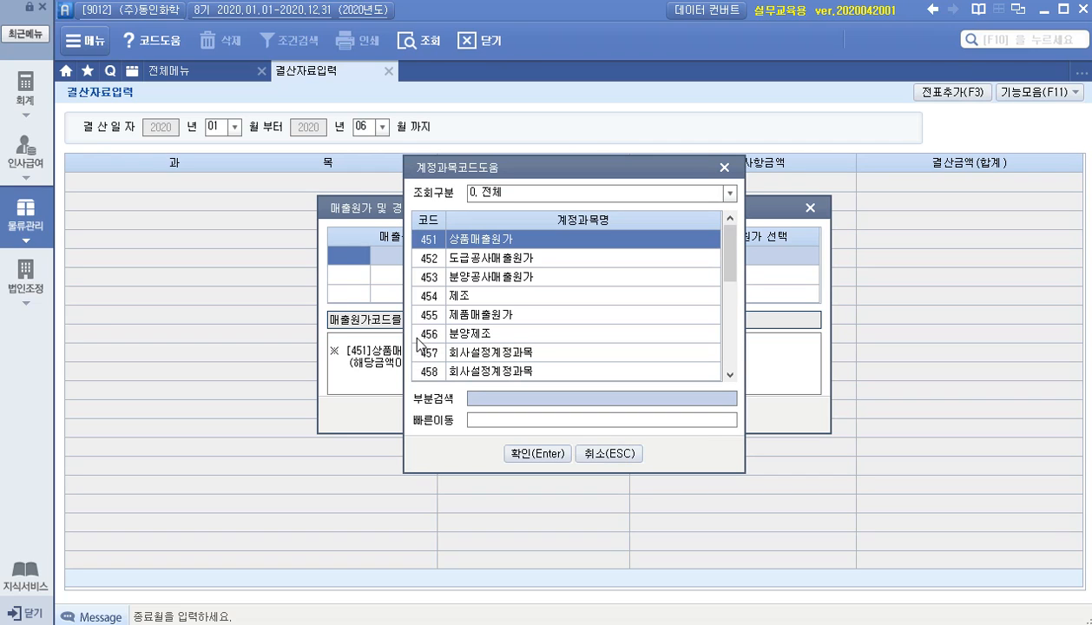
key("Down")
key("Down")
key("Down")
key("Down")
key("Return")
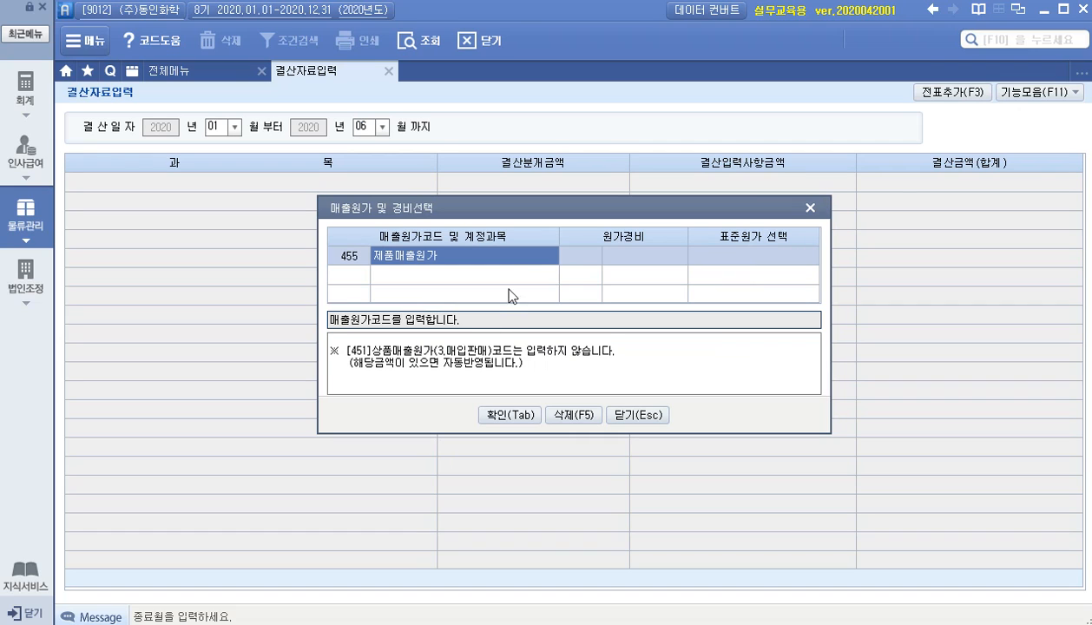
key("Return")
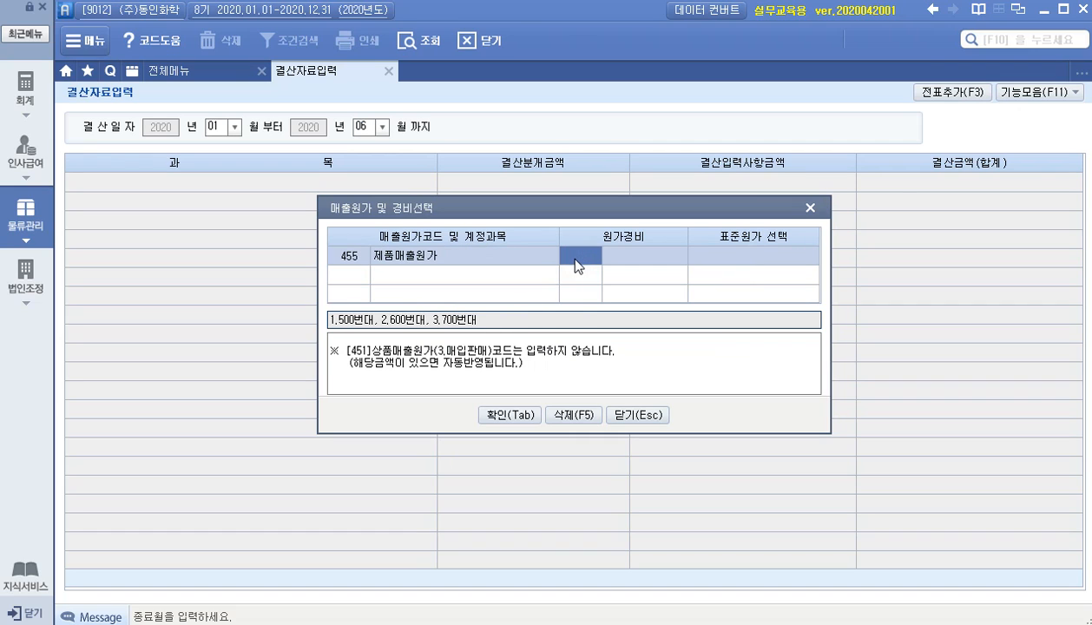
type("1")
key("Return")
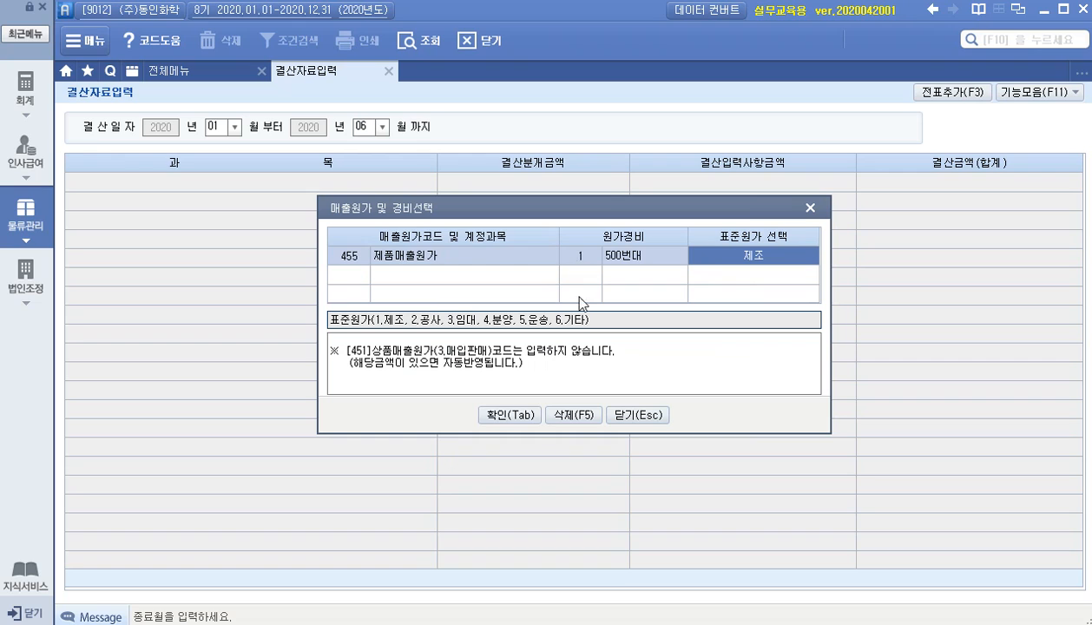
left_click(524, 415)
key("Return")
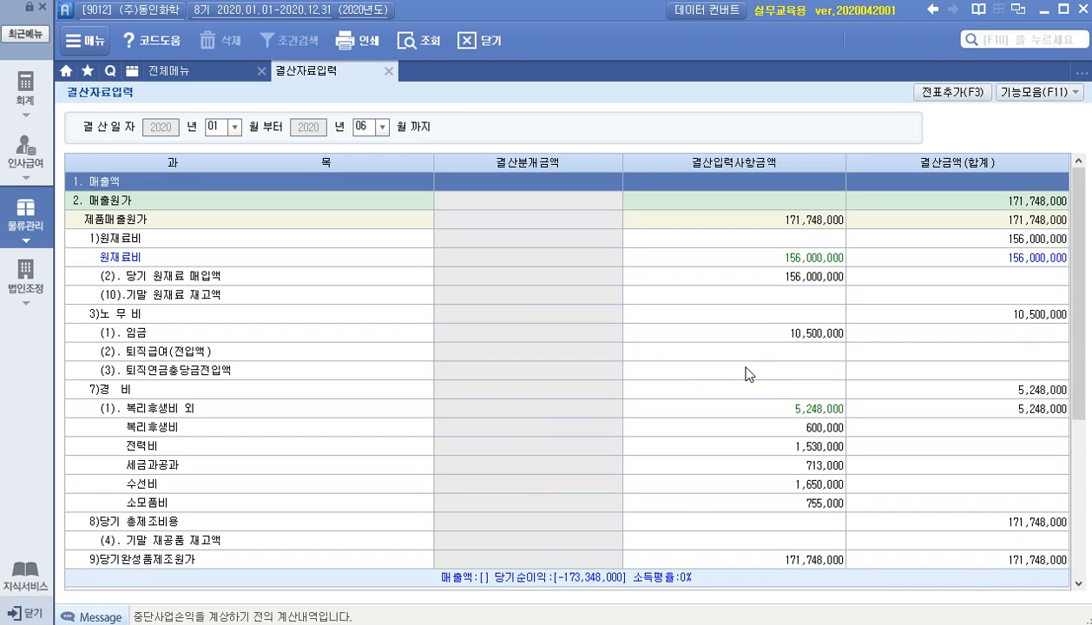
Enter 96,000,000 as the ending raw material inventory (기말 원재료 재고액) in the closing data.
left_click(219, 294)
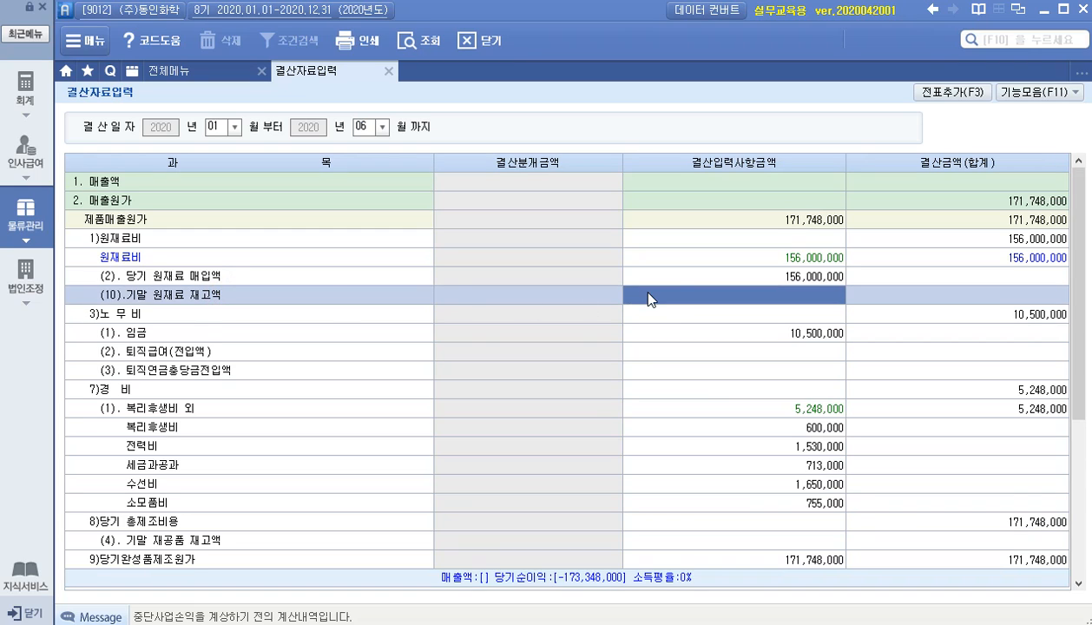
left_click(723, 298)
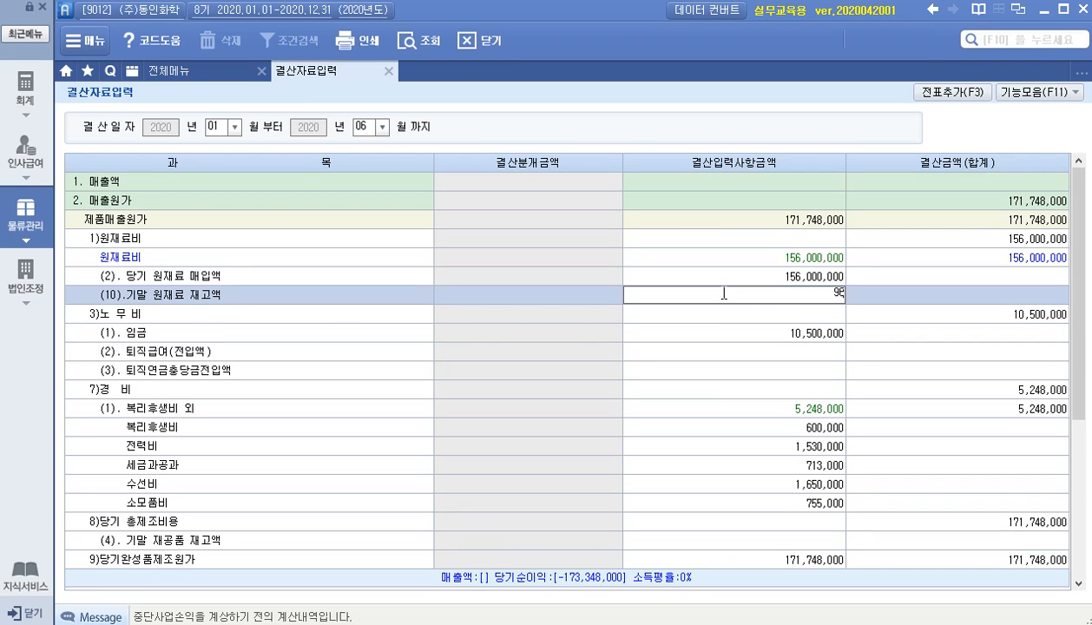
type("96000000")
key("Return")
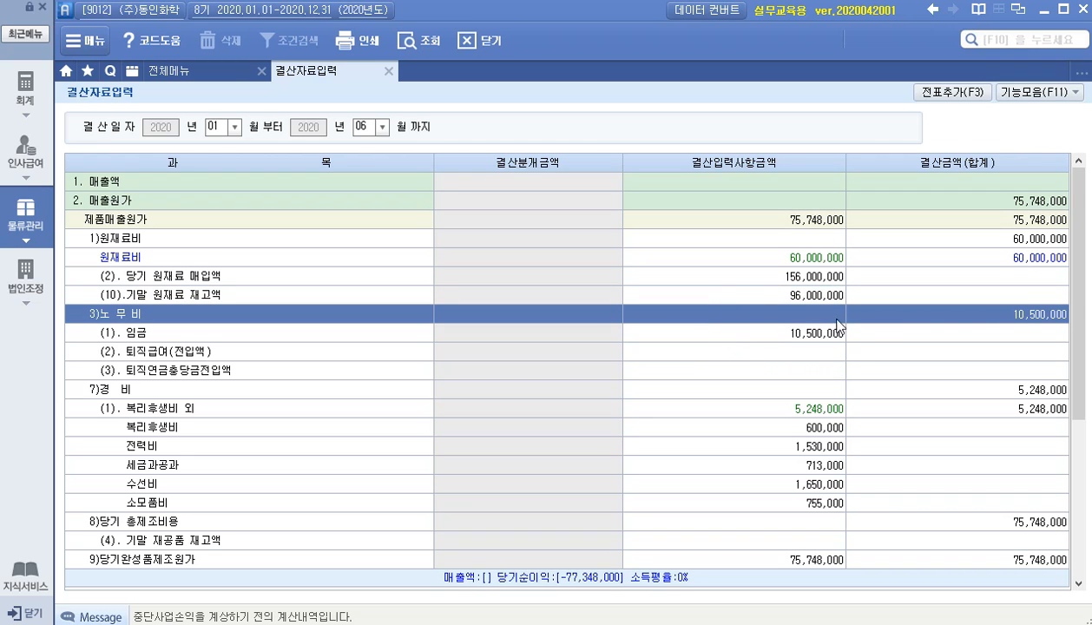
Enter 4,388,576 as the ending work-in-process inventory (기말 재공품 재고액) in the closing data.
left_click_drag(1077, 280, 1077, 338)
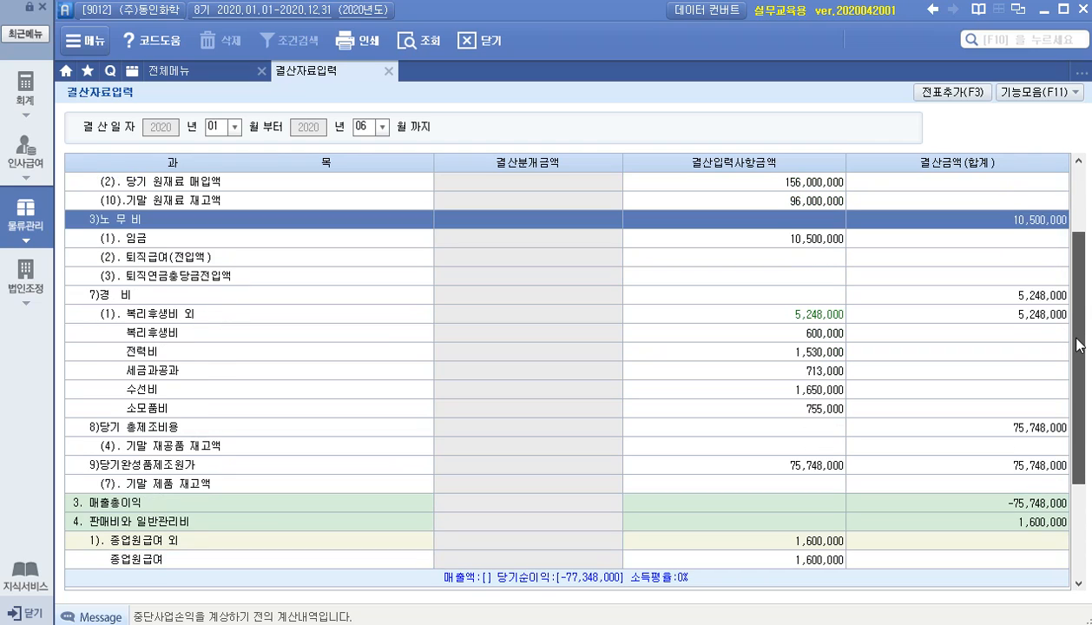
left_click(798, 446)
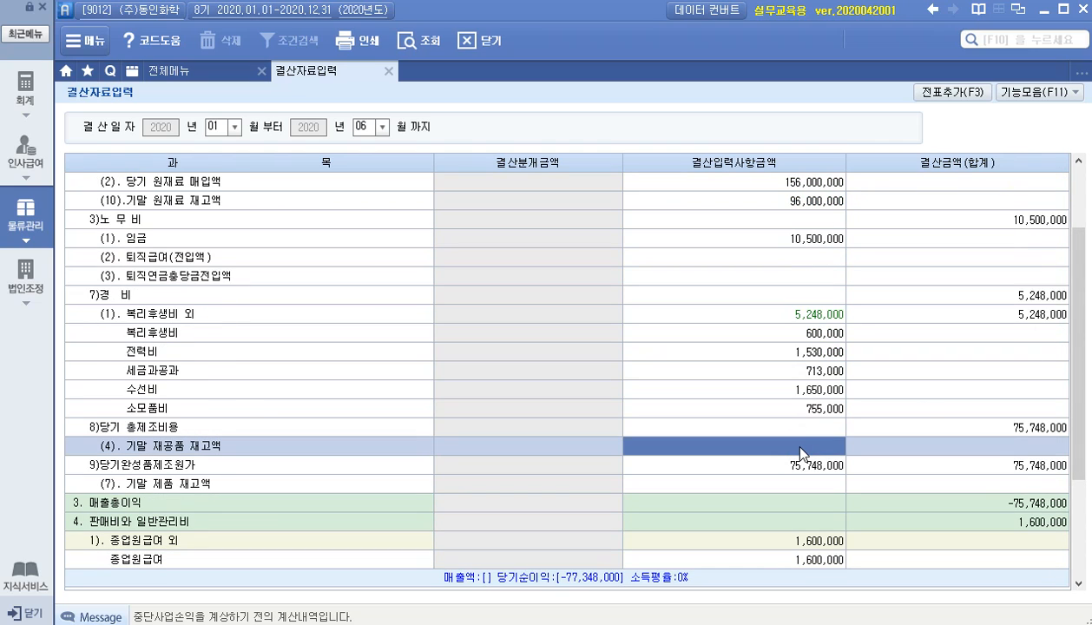
type("4")
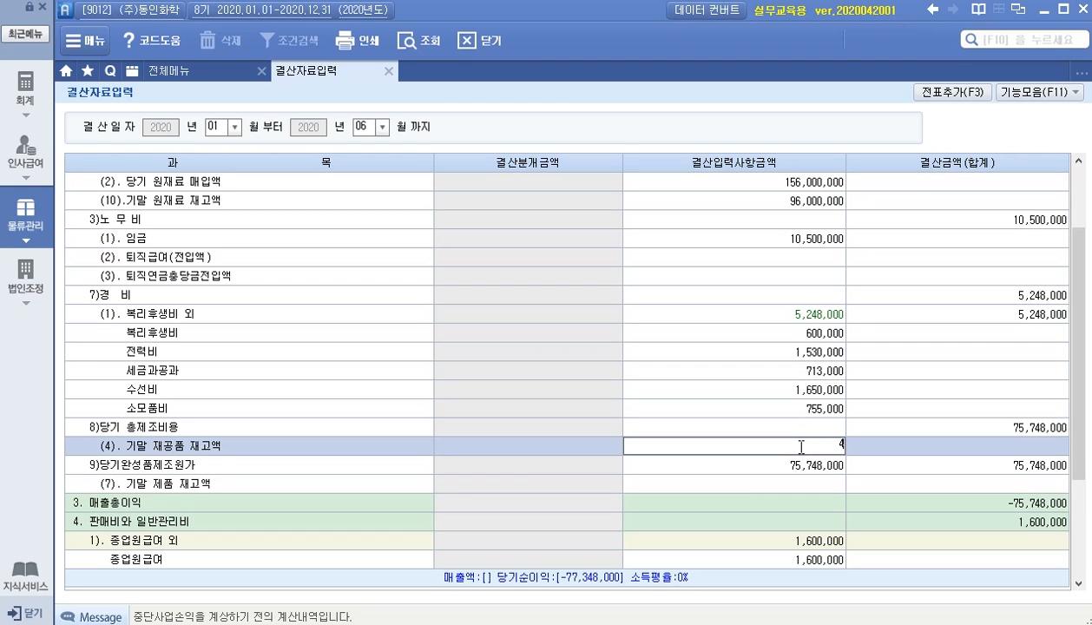
type("3,388,578")
key("Return")
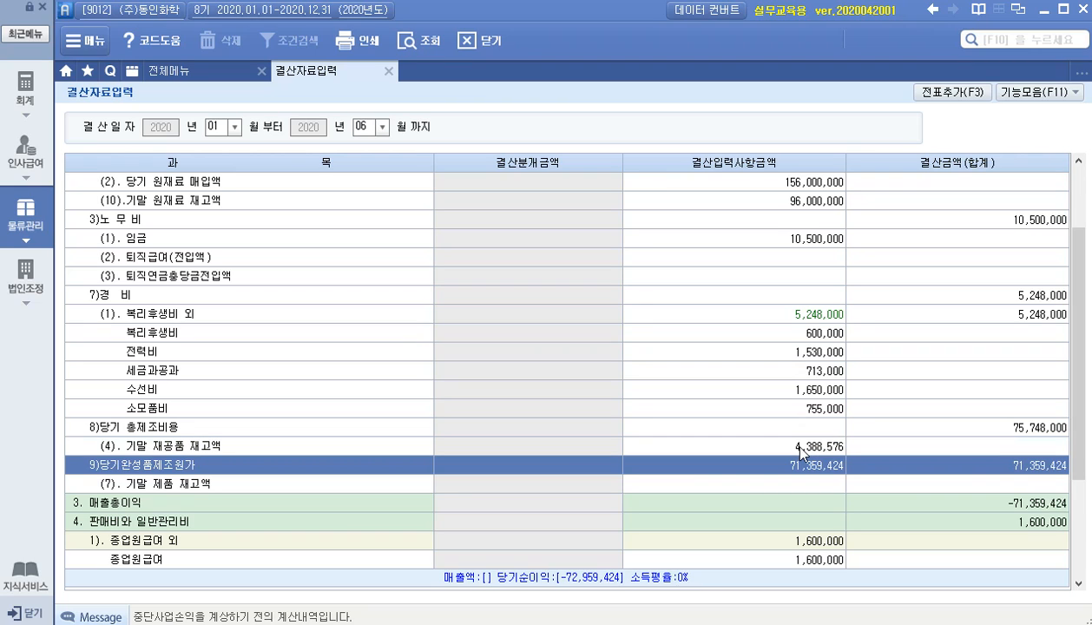
Add the closing journal vouchers (전표추가) from the closing data and close the closing data entry.
left_click(937, 91)
left_click(509, 350)
left_click(510, 351)
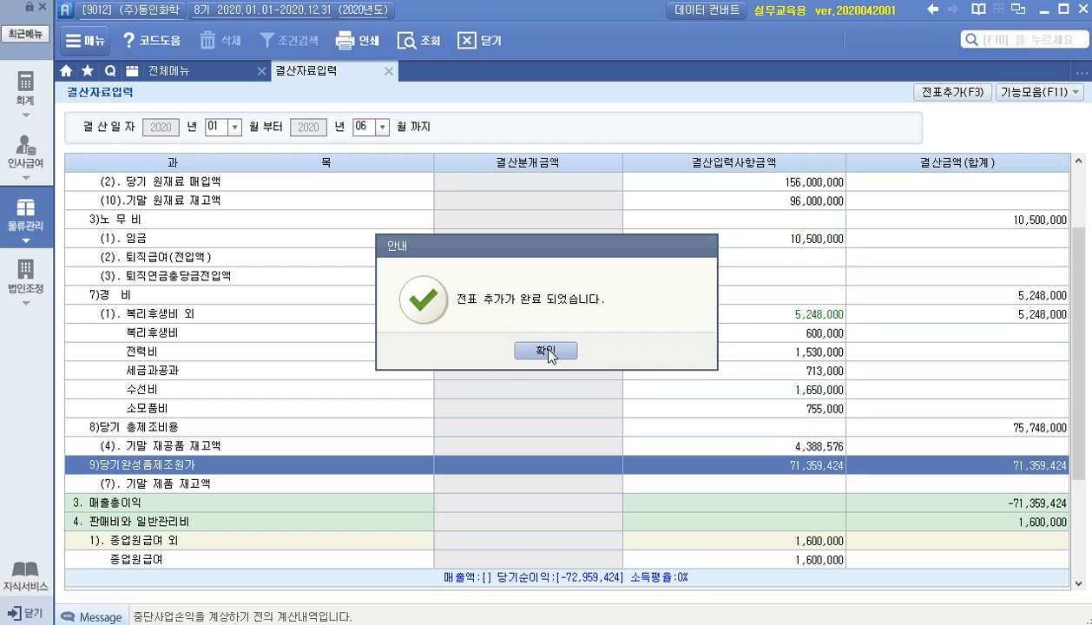
left_click(547, 350)
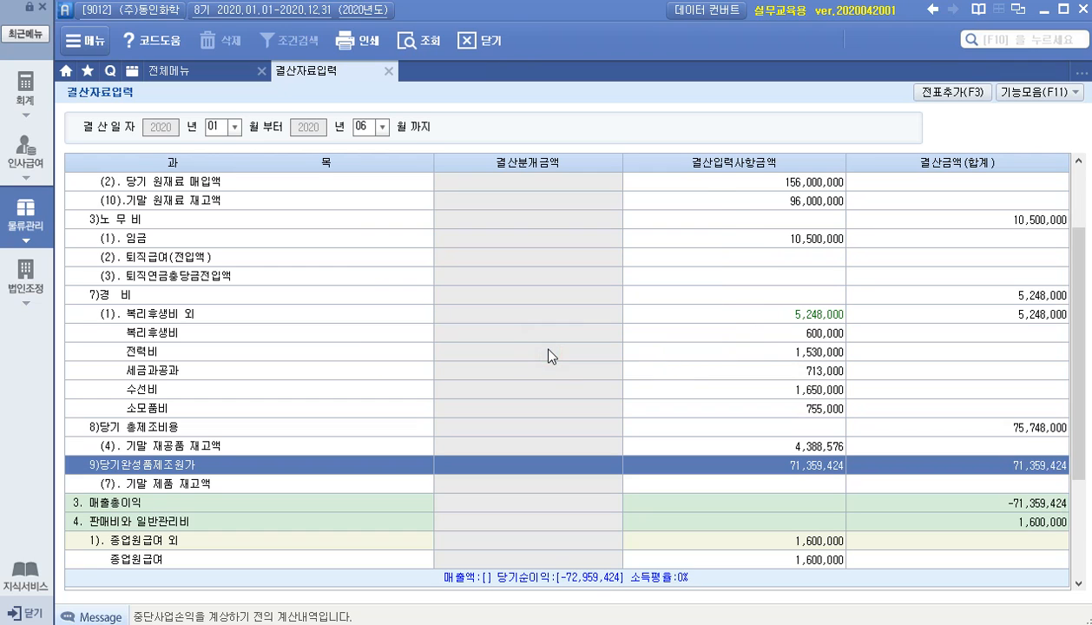
left_click(483, 39)
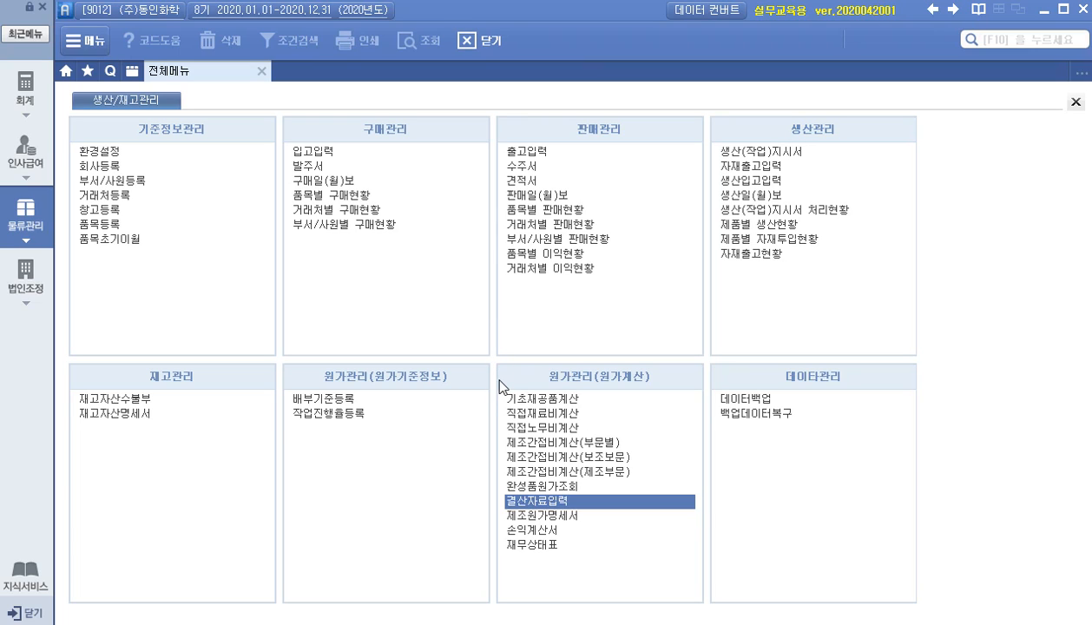
View the manufacturing cost statement (제조원가명세서) for June 2020 with the 500번대 제조 classification, and close it.
left_click(533, 514)
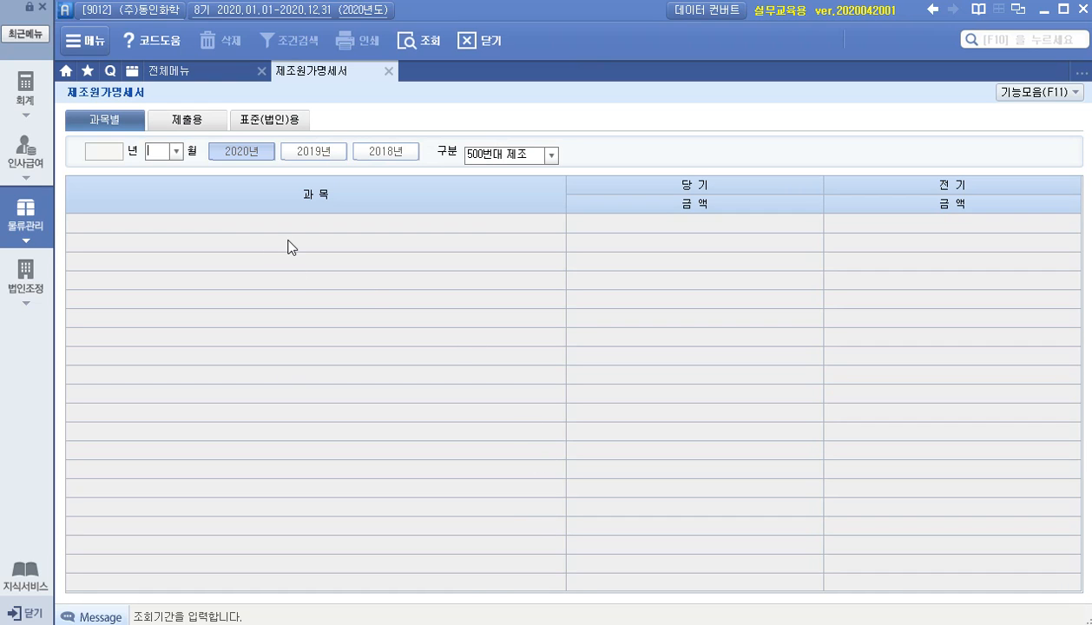
left_click(177, 151)
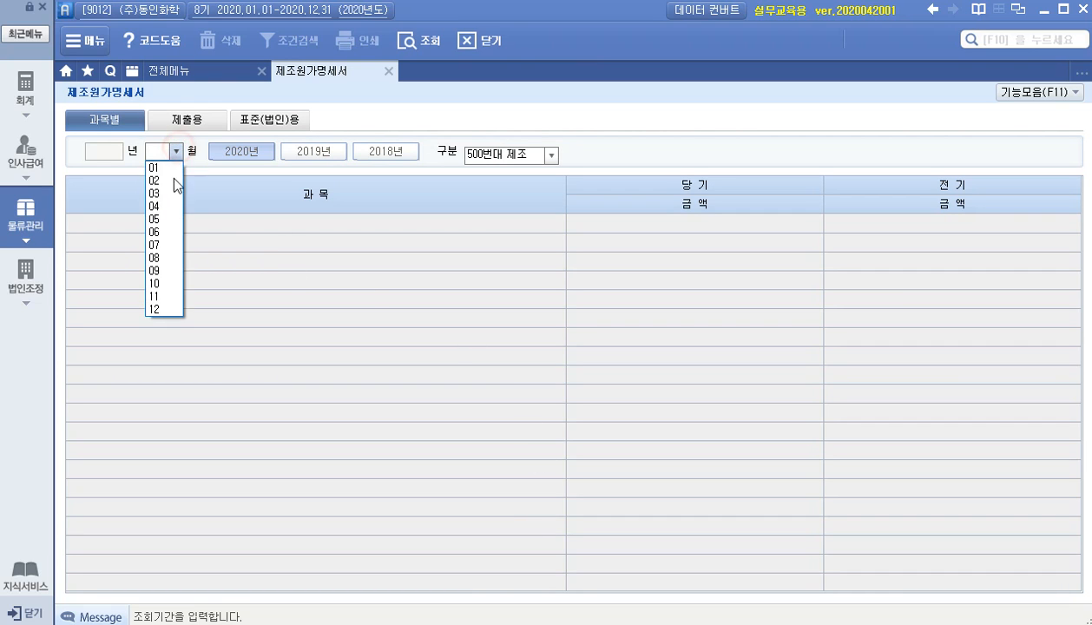
left_click(165, 232)
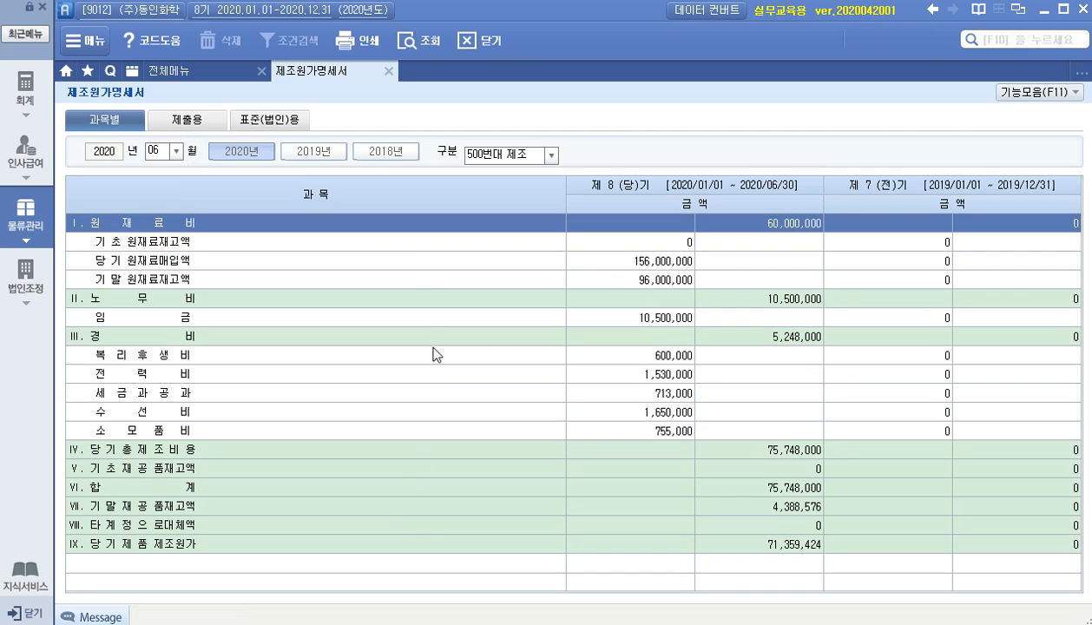
left_click(389, 70)
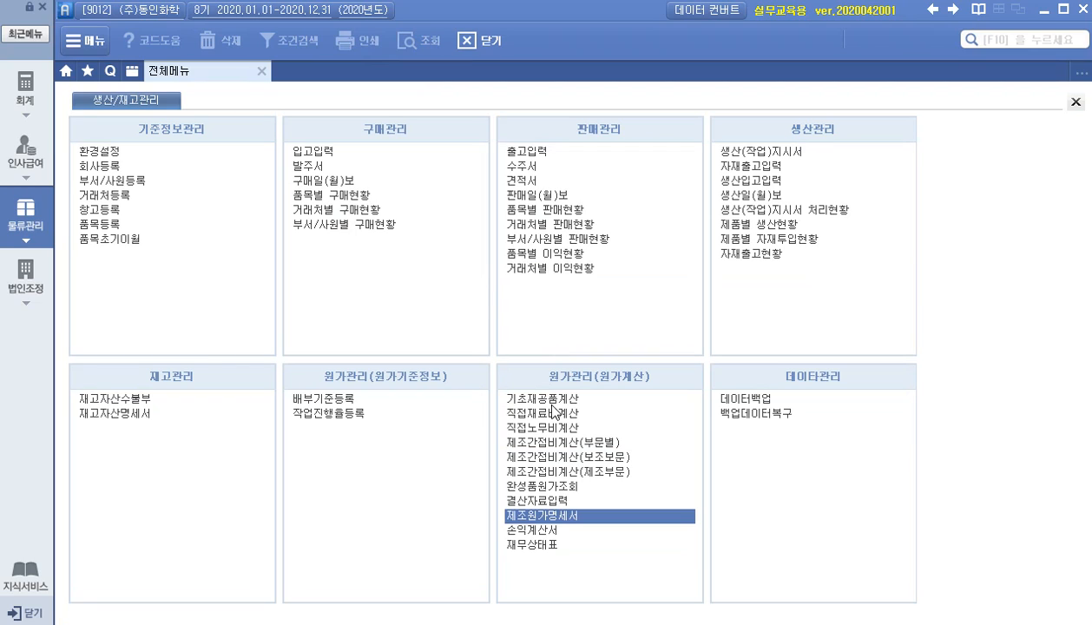
Review the finished product costs (완성품원가조회) for June 2020 using the average method (1. 평균법), and close the inquiry.
left_click(556, 486)
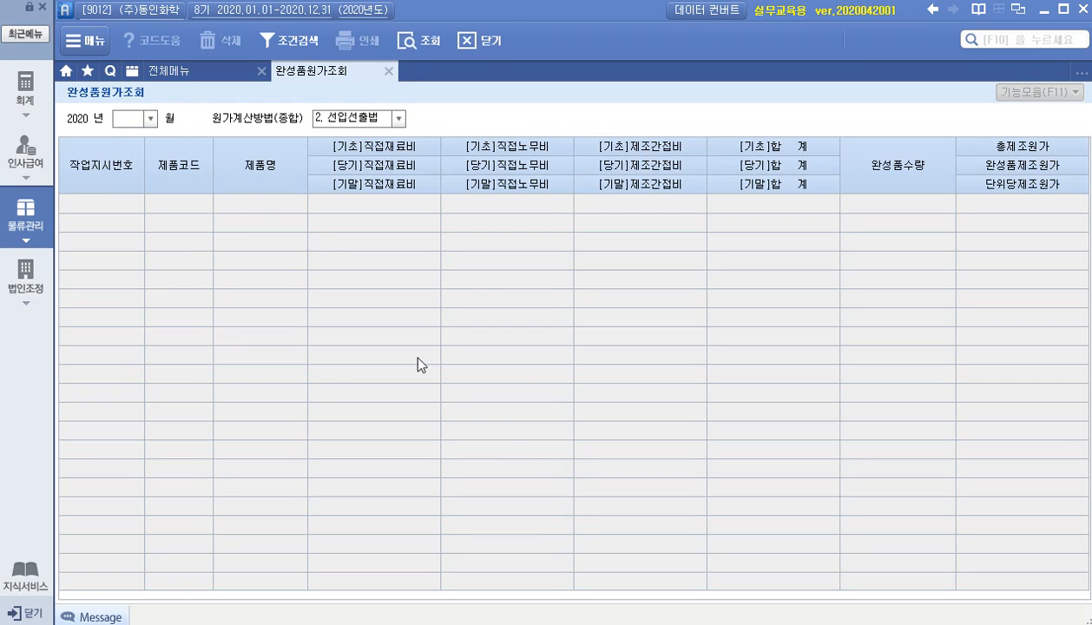
left_click(150, 118)
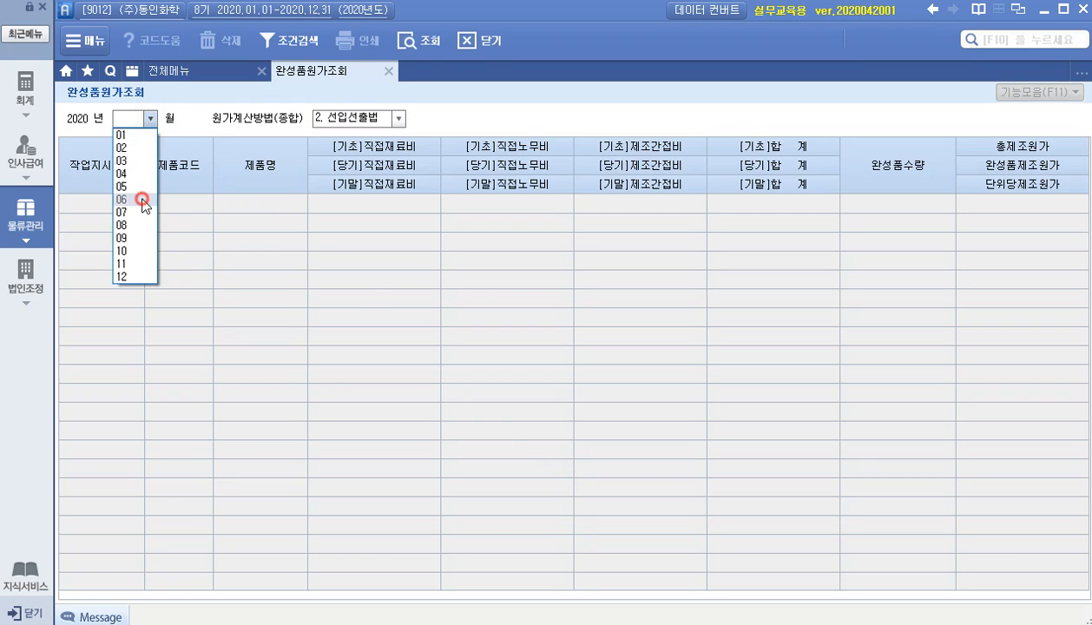
left_click(149, 200)
left_click(399, 119)
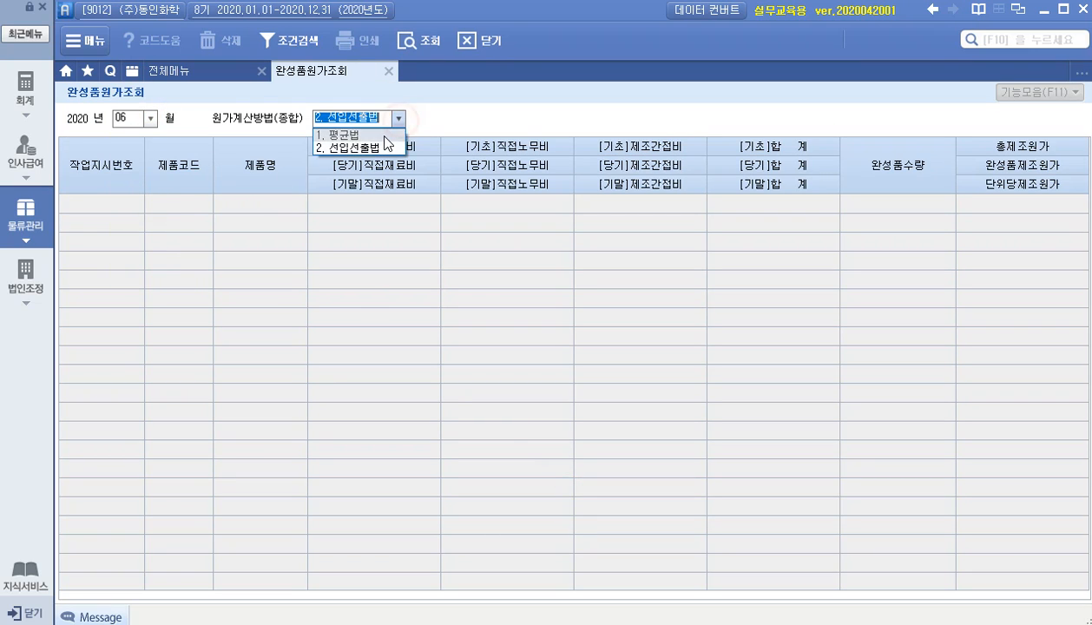
left_click(379, 131)
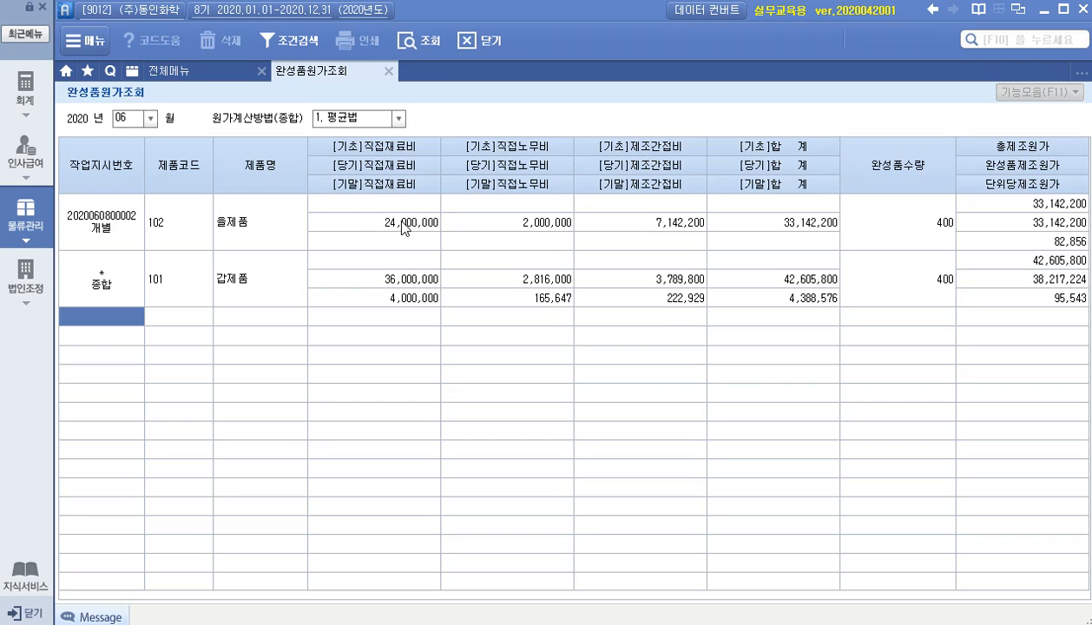
left_click(388, 77)
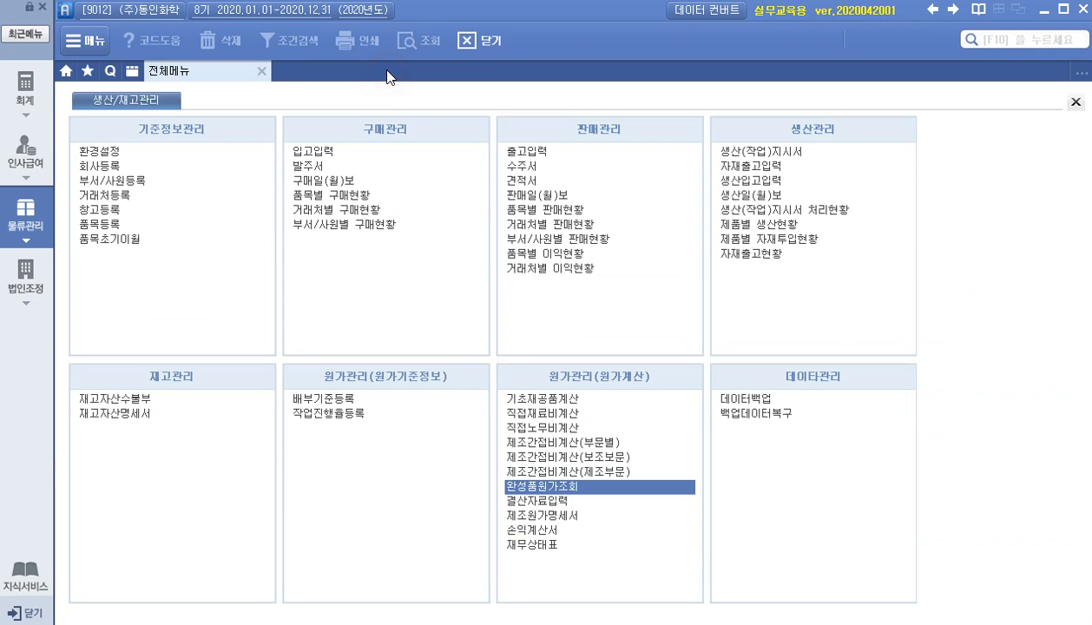
Reopen the manufacturing cost statement (제조원가명세서) for month 06 to compare it with the finished product costs, and close it.
left_click(539, 517)
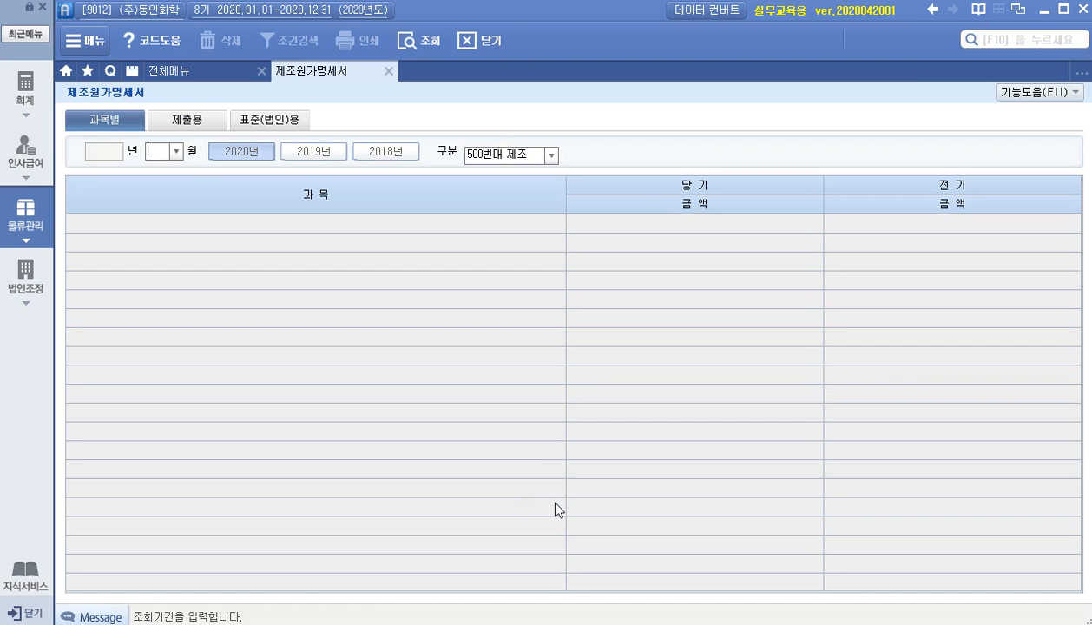
left_click(177, 151)
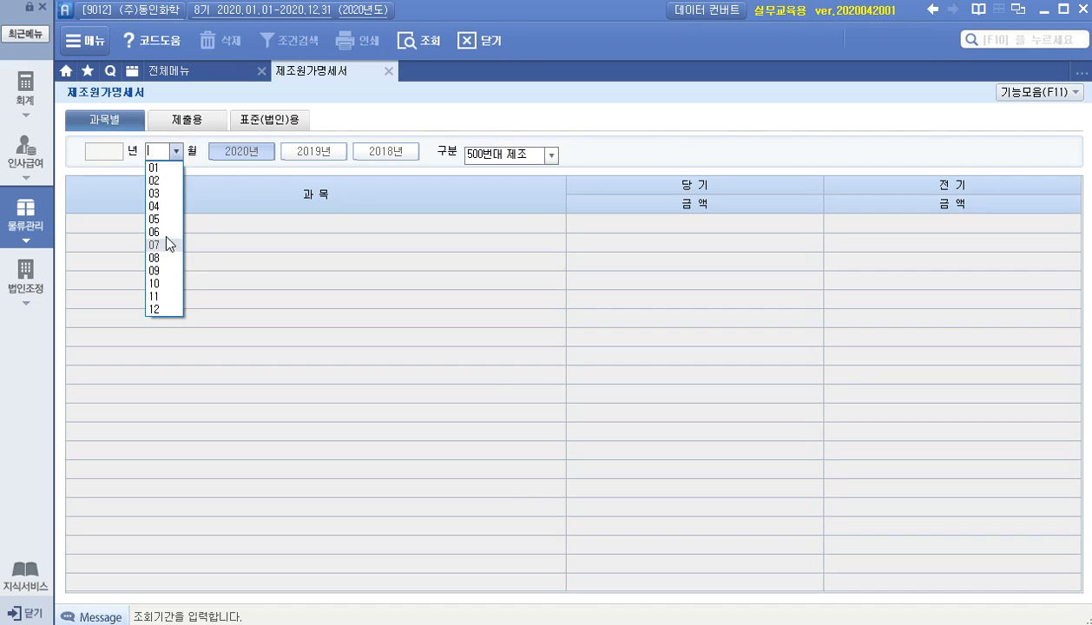
left_click(163, 232)
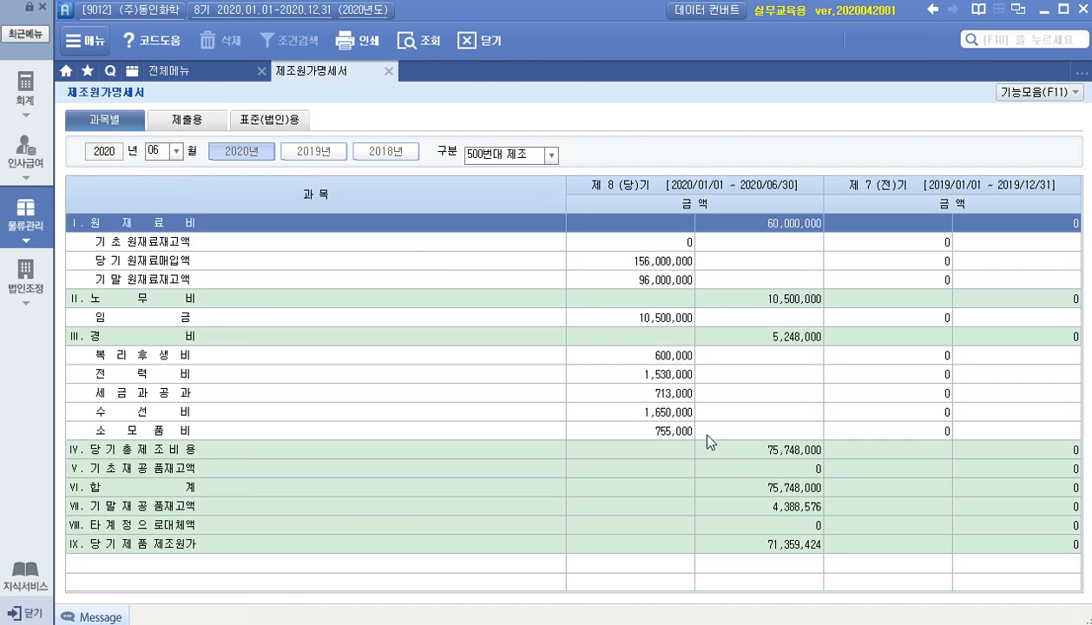
left_click(486, 43)
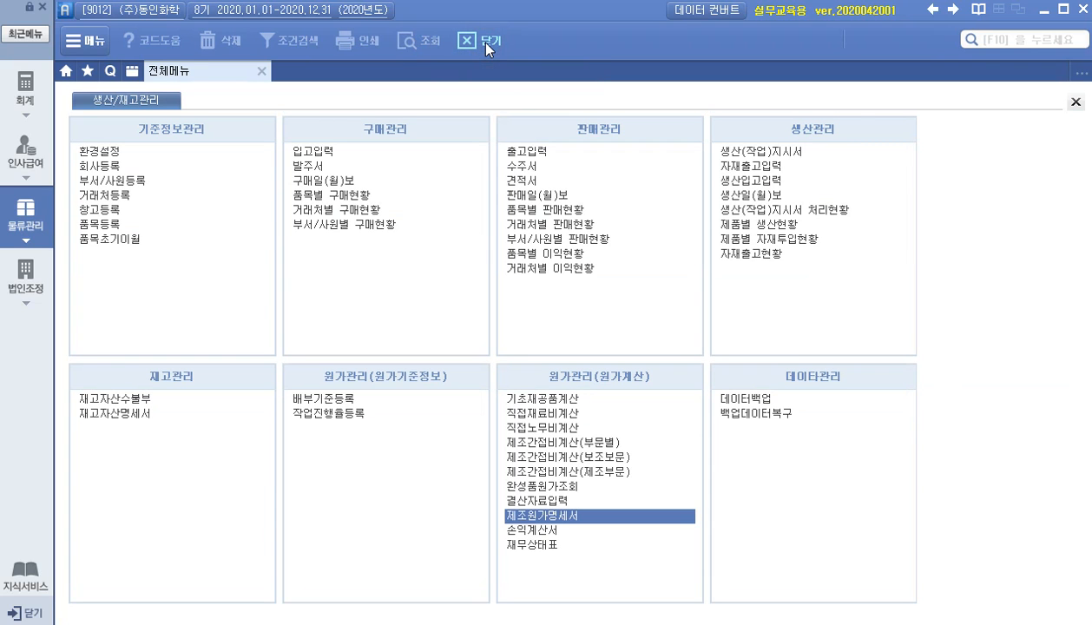